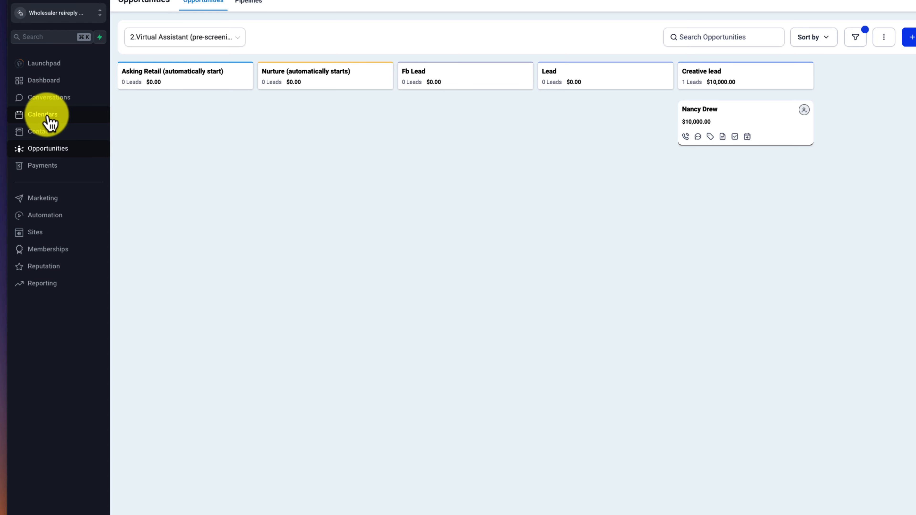
Open the calendar settings and review the Follow Up Call Reminder, Manager Calender and Walkthrough Calendar entries
left_click(47, 117)
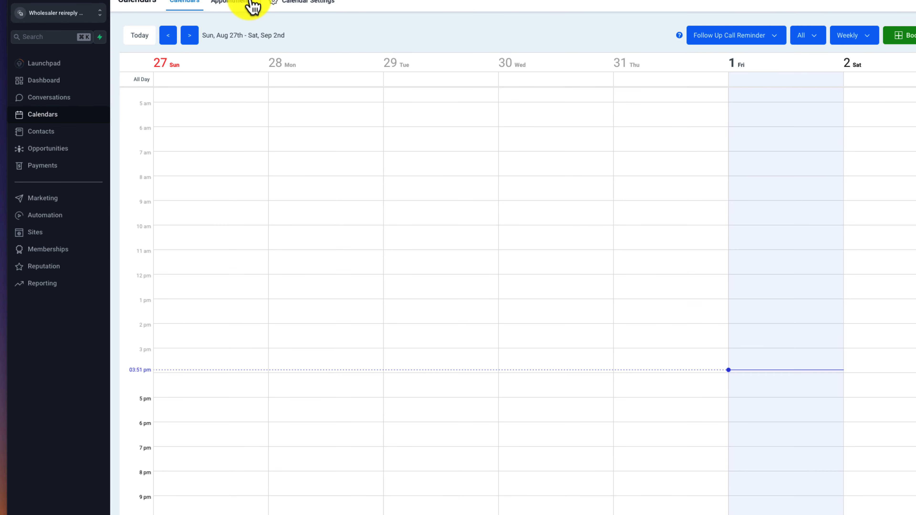
left_click(306, 7)
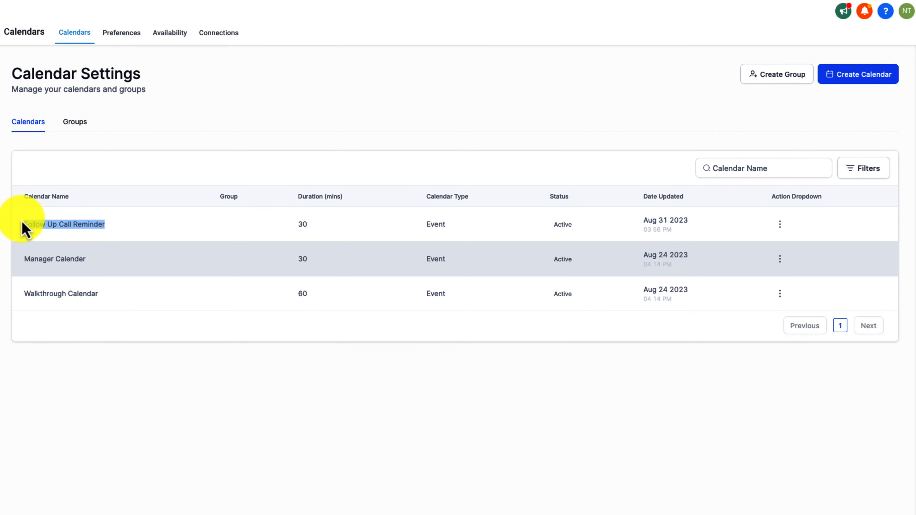
left_click(23, 229)
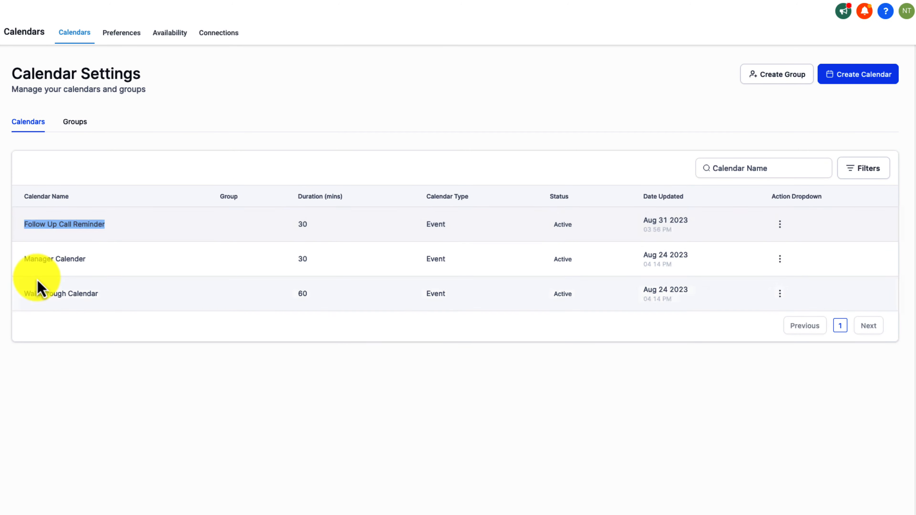
left_click(25, 267)
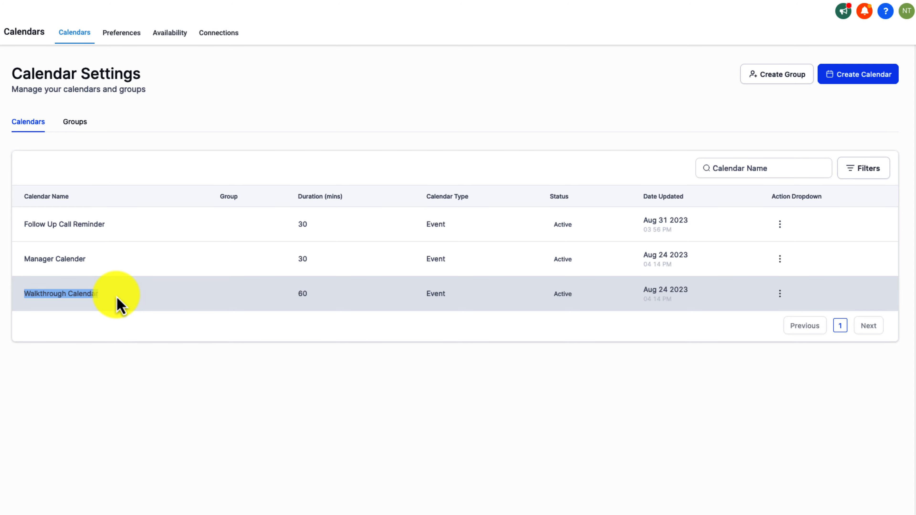
left_click(0, 144)
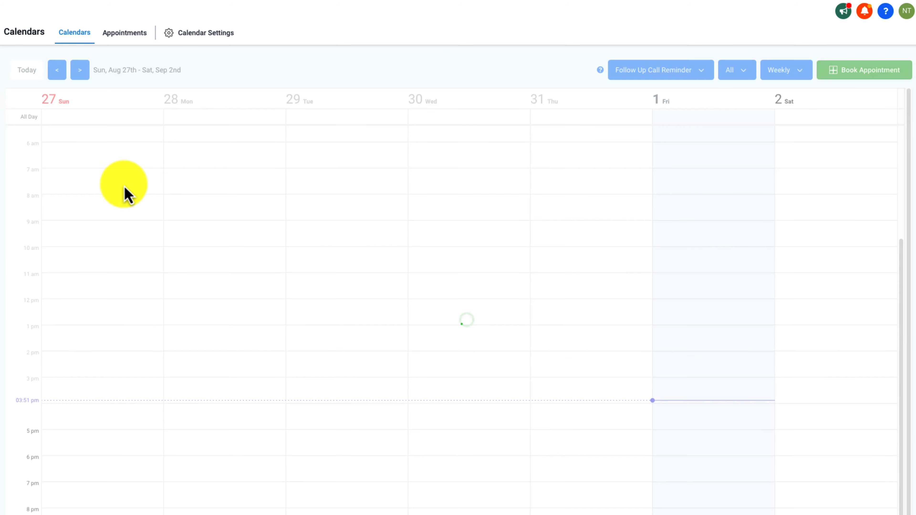
Open the automation workflows and review those in the Calenders Reminders and Website Workflows folder
left_click(0, 155)
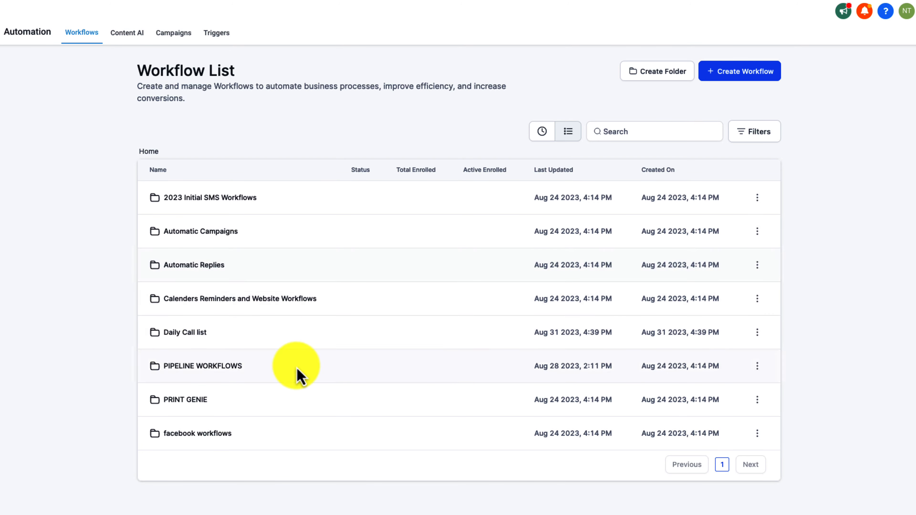
left_click(202, 301)
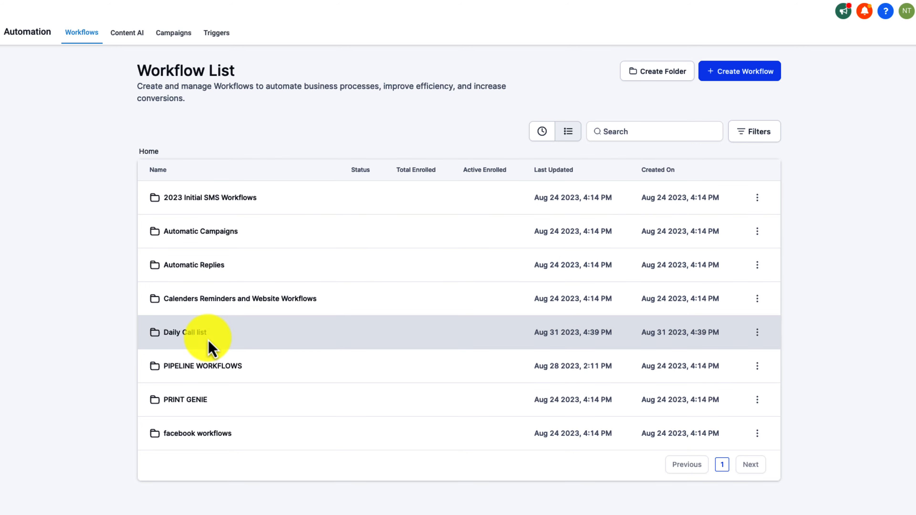
left_click(218, 304)
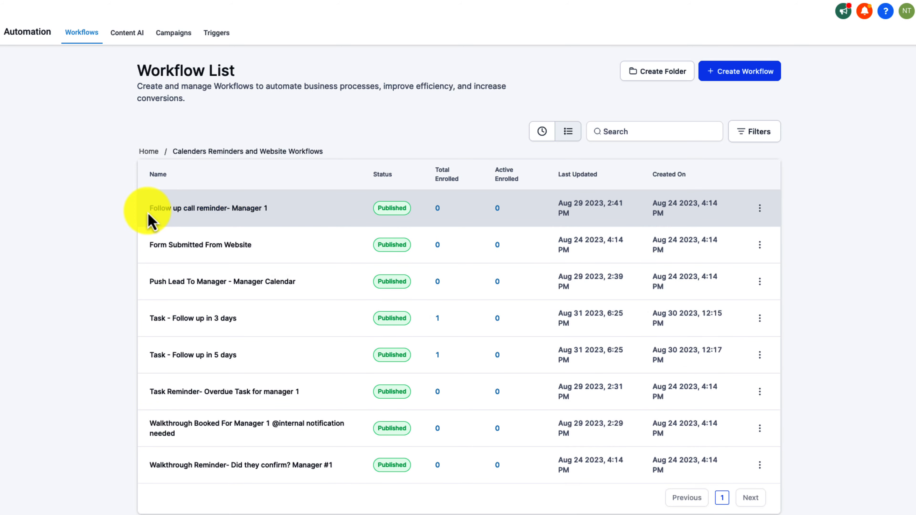
left_click_drag(155, 217, 387, 467)
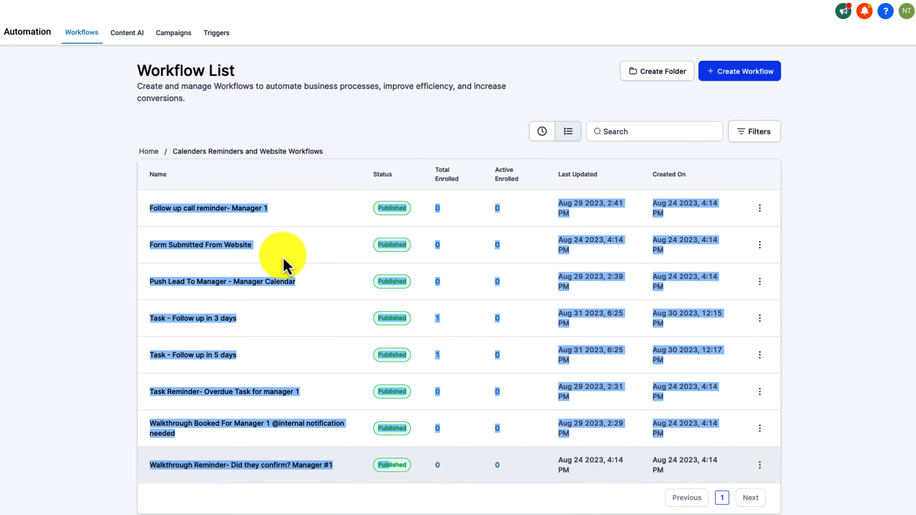
Return to the main workflow list and look through the Daily Call list folder
left_click(159, 151)
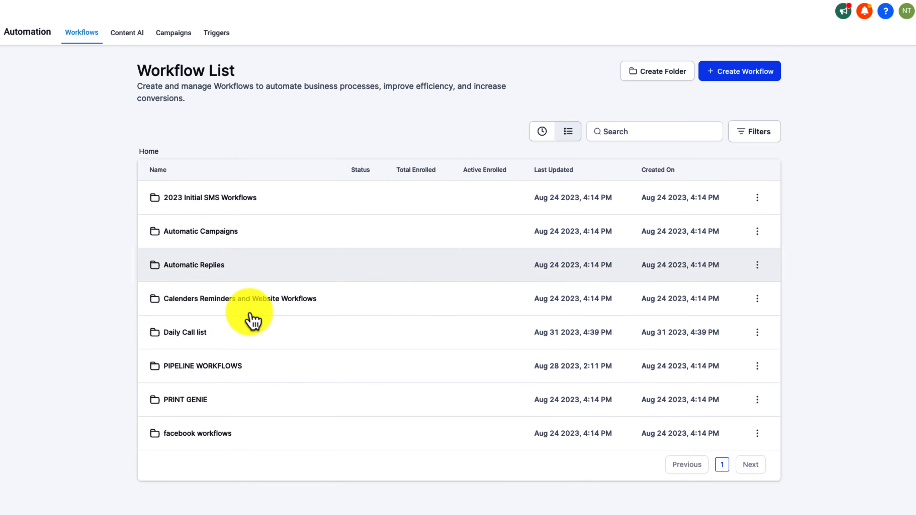
left_click(197, 339)
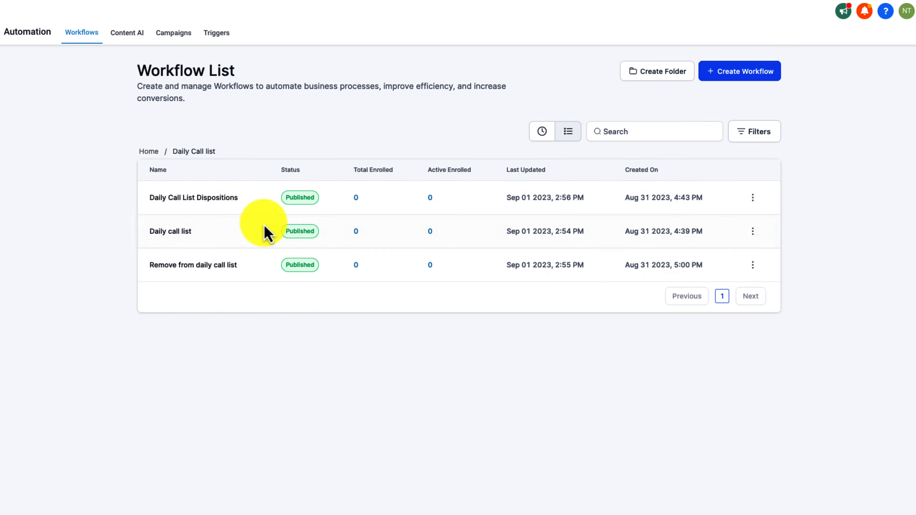
left_click(158, 153)
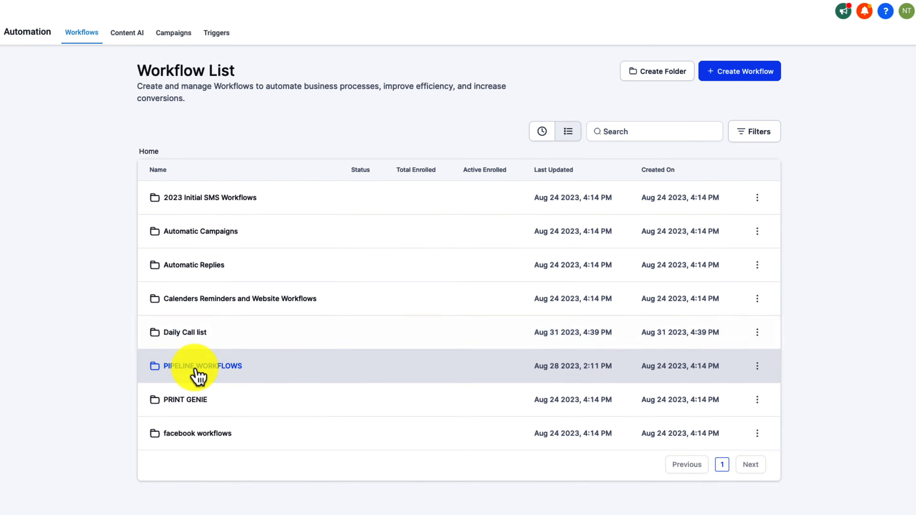
Browse the PIPELINE WORKFLOWS folder through its third page and go back to the main workflow list
left_click(198, 374)
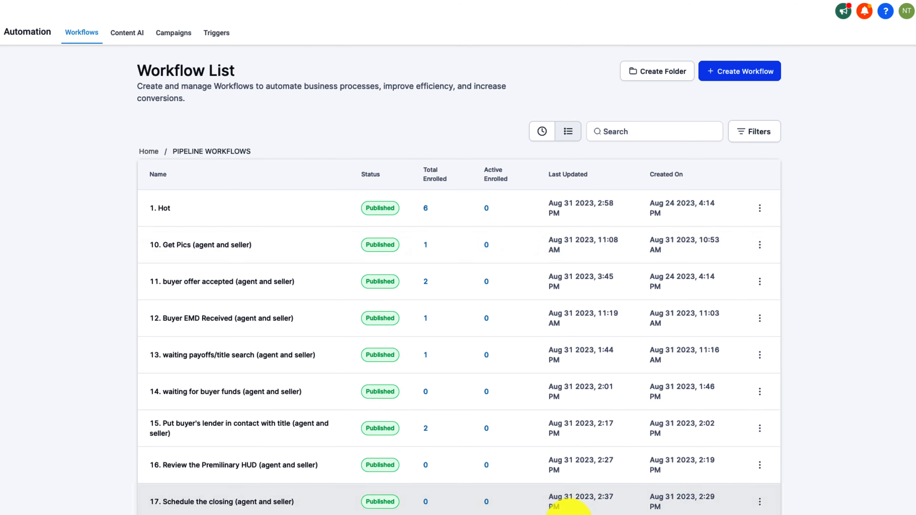
left_click(717, 514)
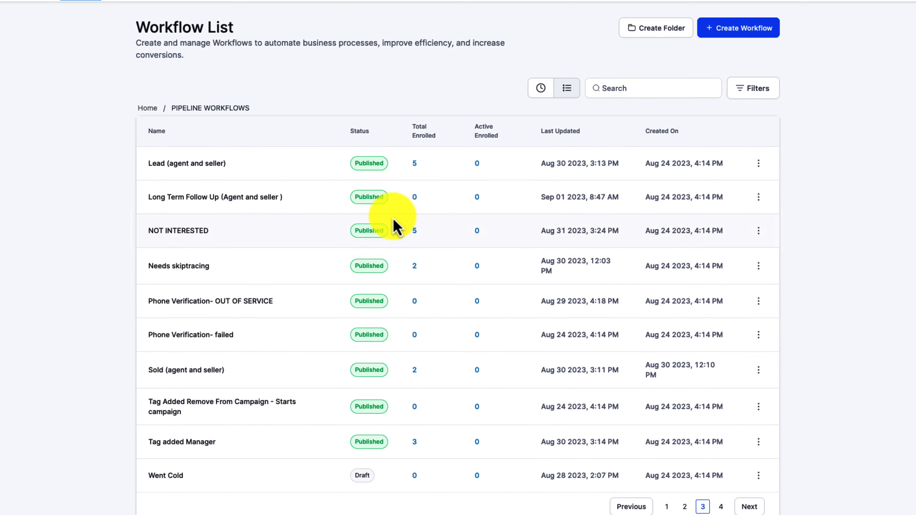
left_click(148, 144)
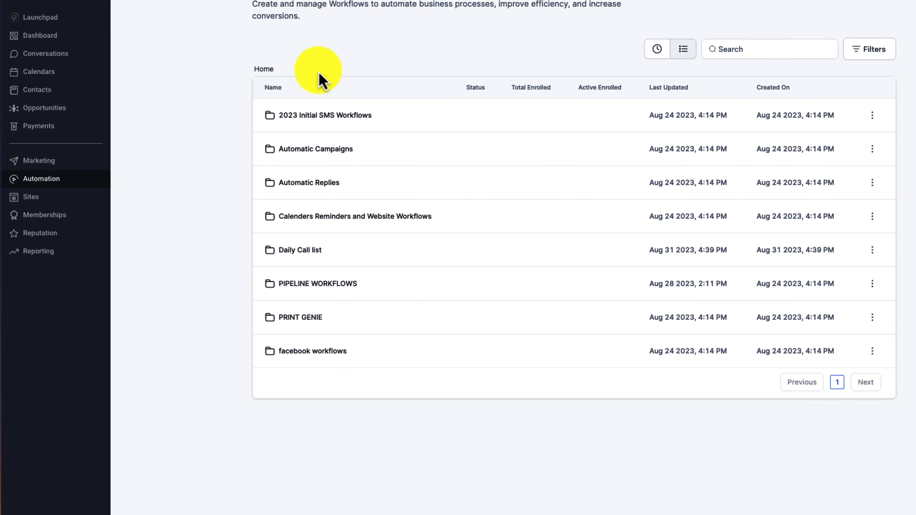
Open the contacts list and view the blank new-contact form's name and phone fields, closing it without saving
left_click(62, 96)
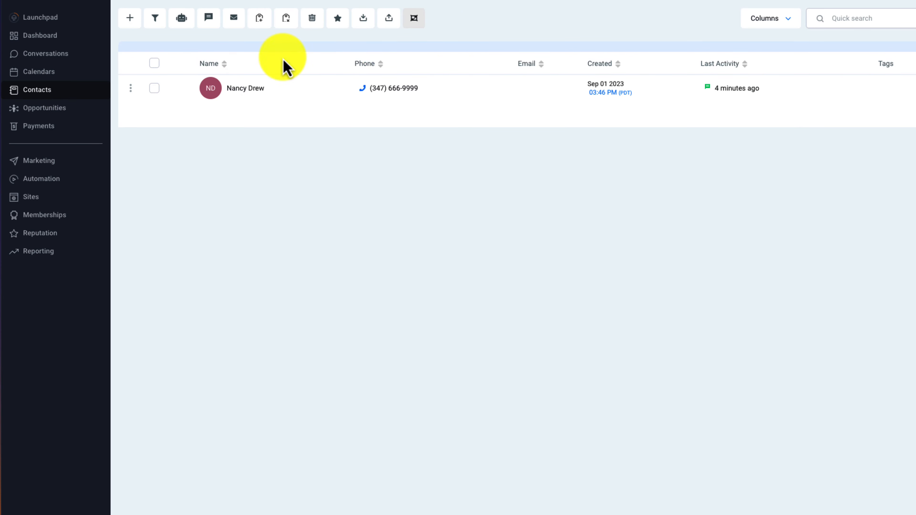
left_click(129, 19)
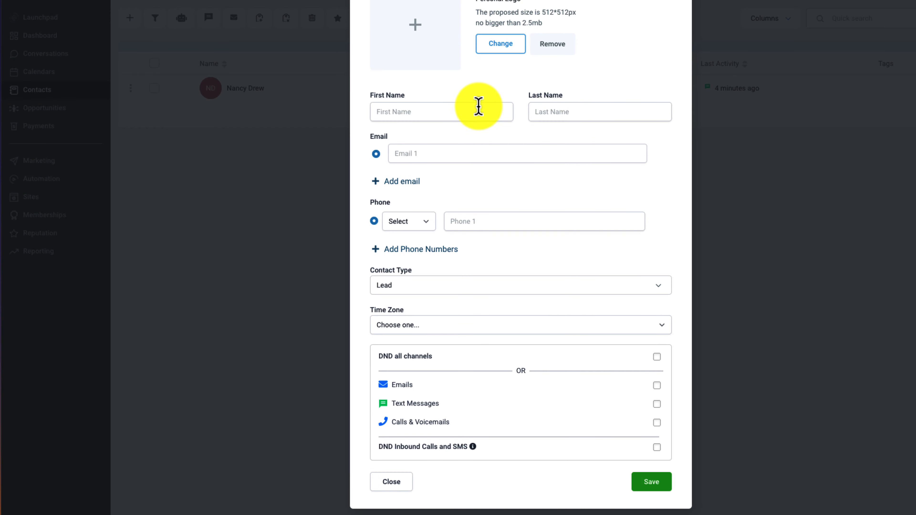
left_click(566, 116)
left_click(478, 211)
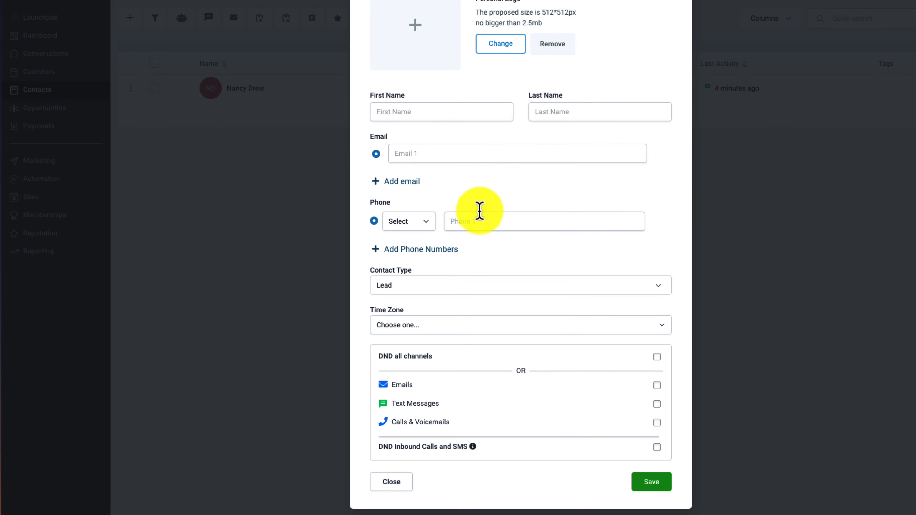
left_click(679, 2)
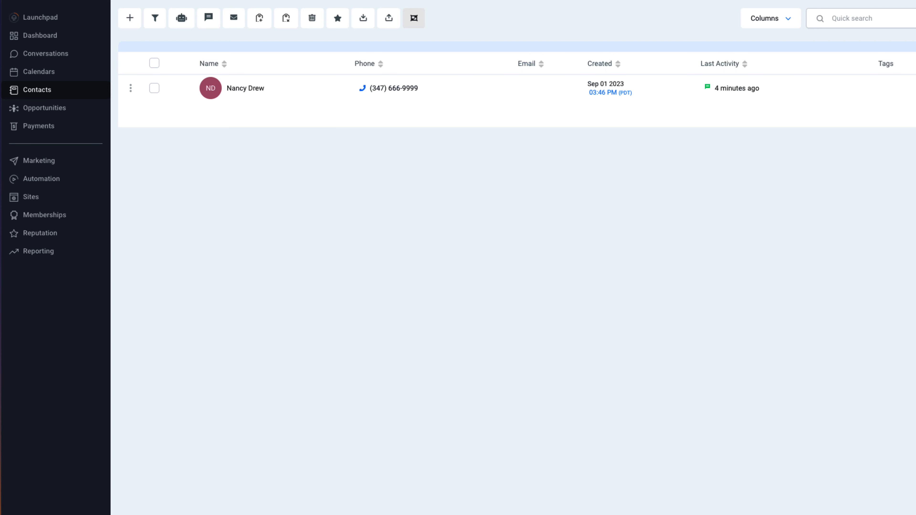
Open the existing contact's record and look through its detail fields to the Contact Disposition field
left_click(256, 94)
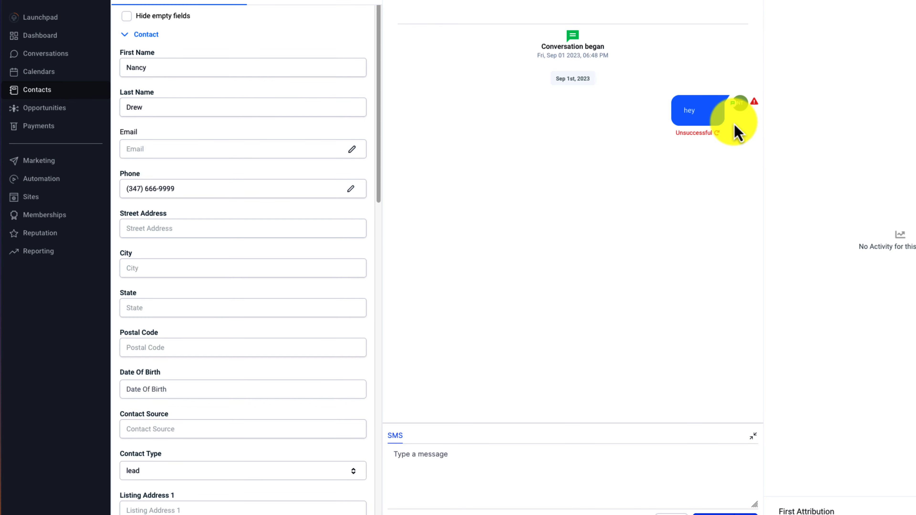
scroll(280, 296, "down", 14)
scroll(272, 291, "up", 8)
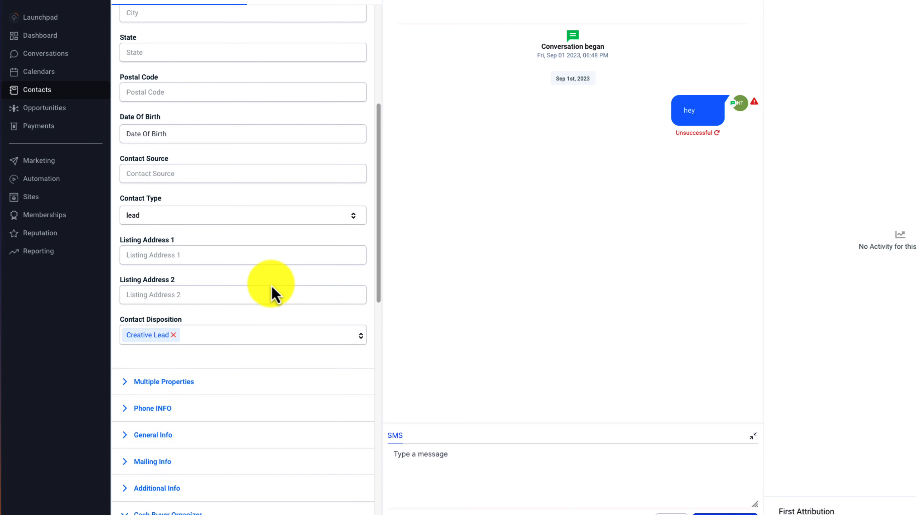
scroll(271, 285, "down", 1)
scroll(216, 234, "up", 2)
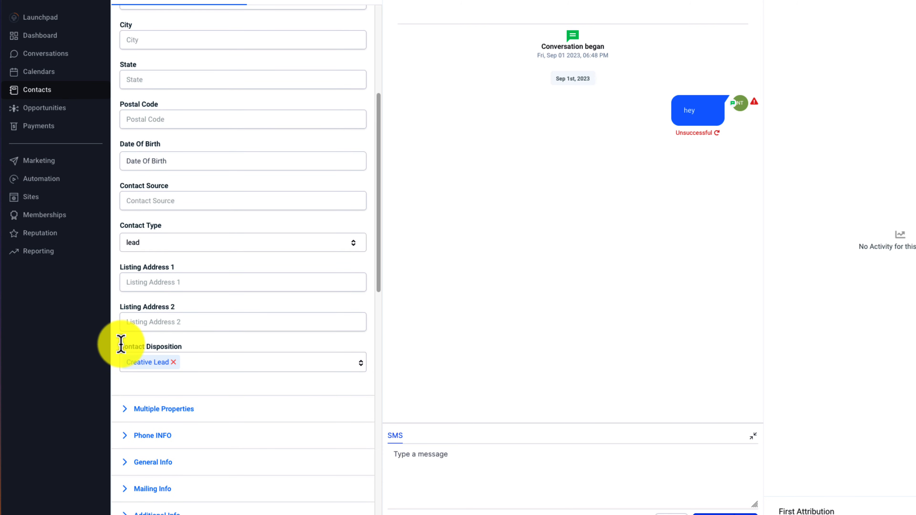
left_click_drag(121, 345, 164, 348)
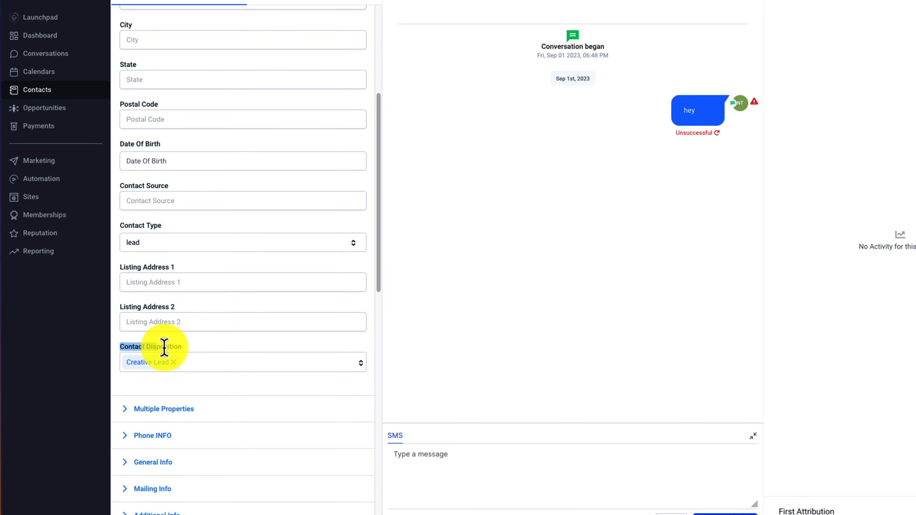
Remove the Creative Lead value from the contact's disposition and look through the available disposition options
left_click(174, 365)
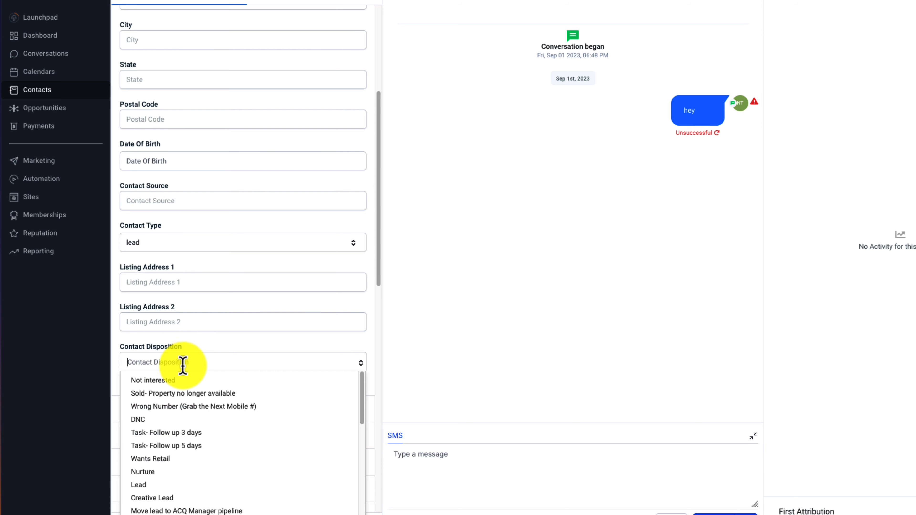
scroll(190, 403, "down", 1)
scroll(209, 440, "down", 3)
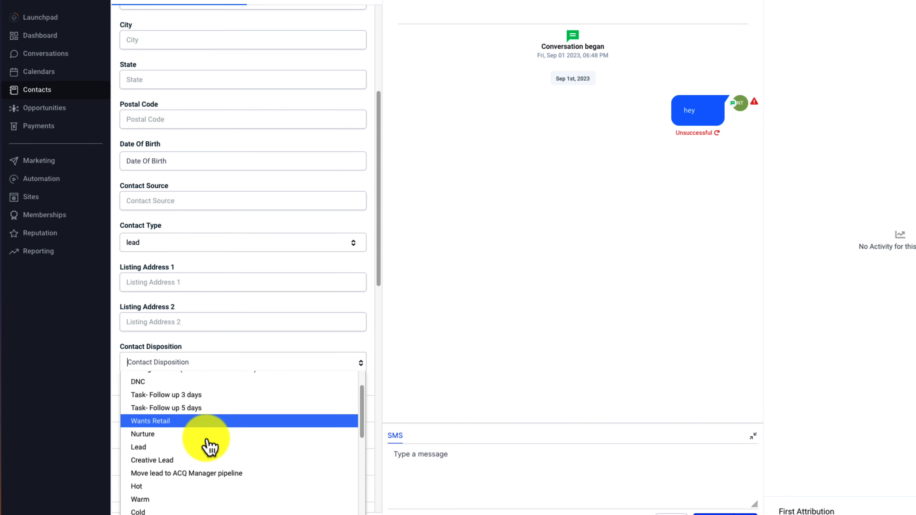
scroll(210, 440, "down", 5)
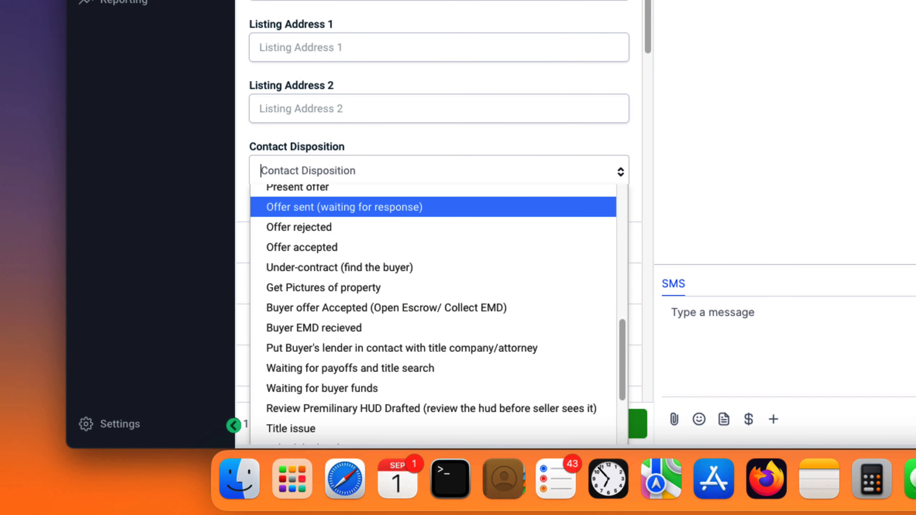
Open the opportunities board and view the list of available pipelines without switching from 2.Virtual Assistant
left_click(114, 3)
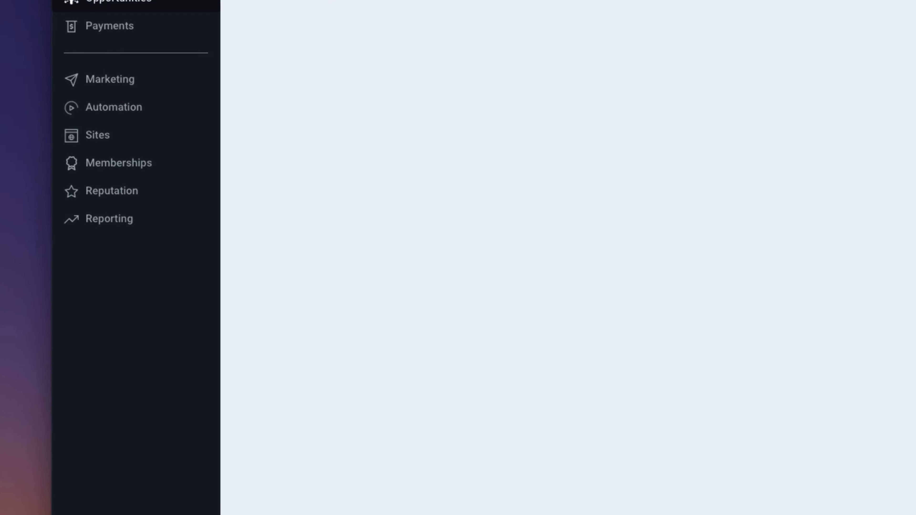
left_click(325, 20)
left_click(547, 131)
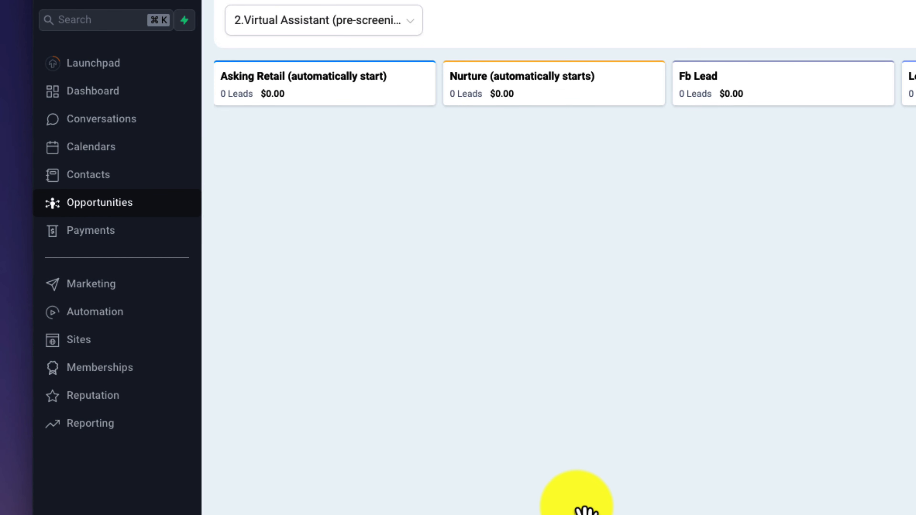
left_click(335, 26)
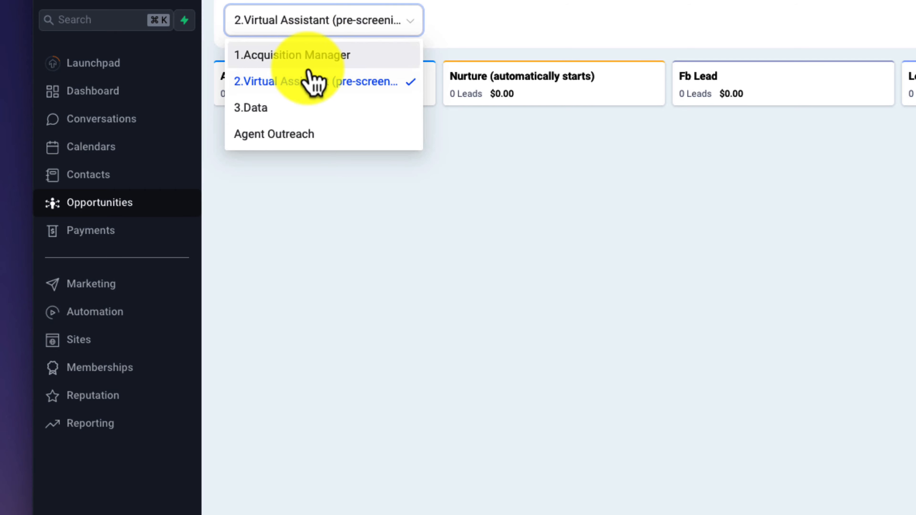
left_click(320, 167)
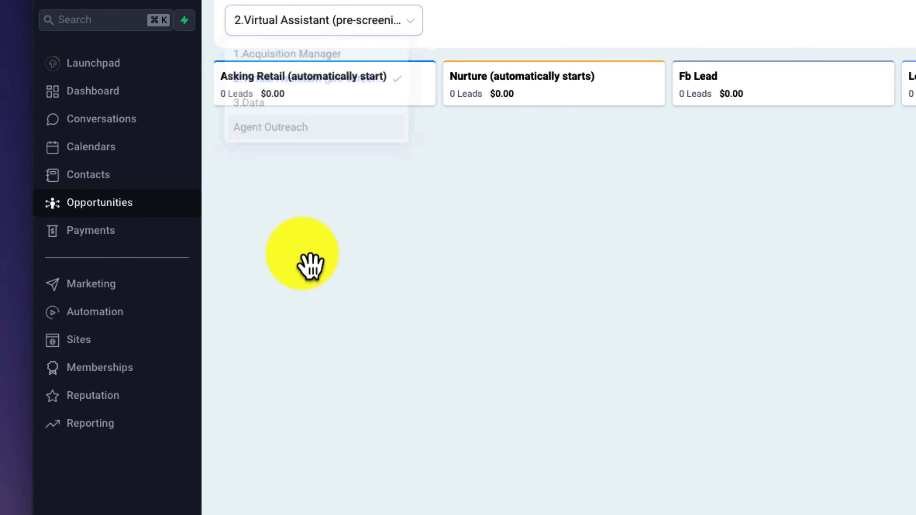
Open the existing contact's record, set its Contact Disposition to Lead and save the change
left_click(120, 181)
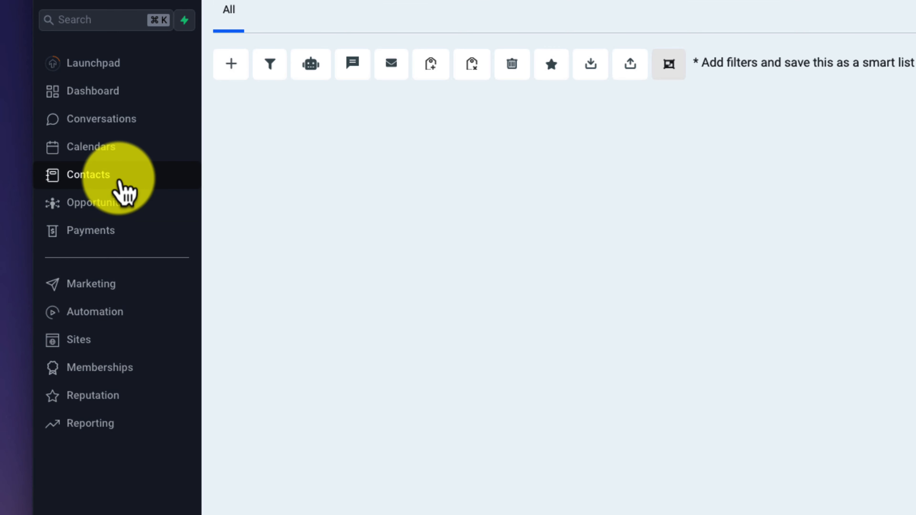
left_click(431, 177)
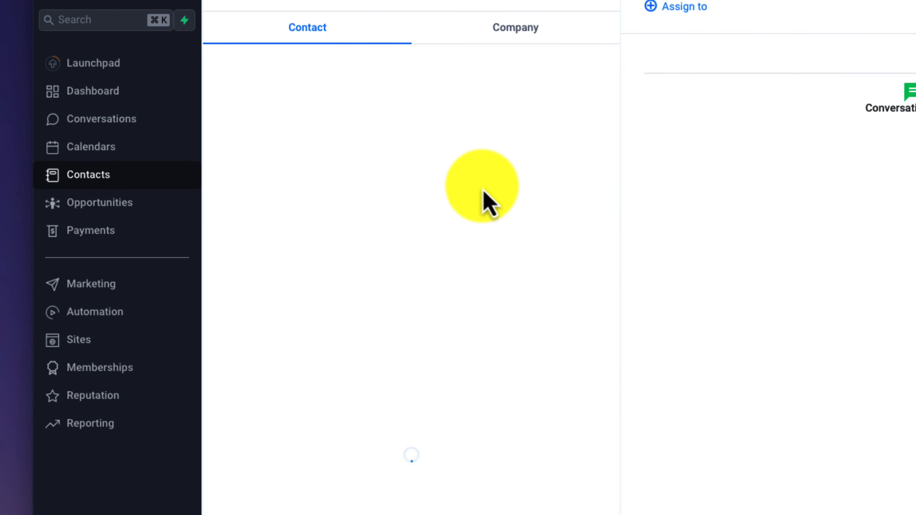
scroll(442, 440, "down", 8)
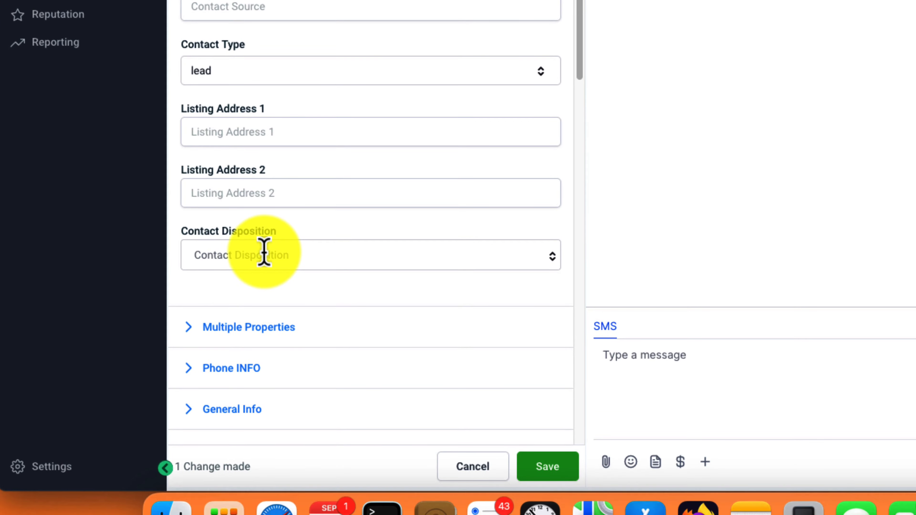
left_click(265, 253)
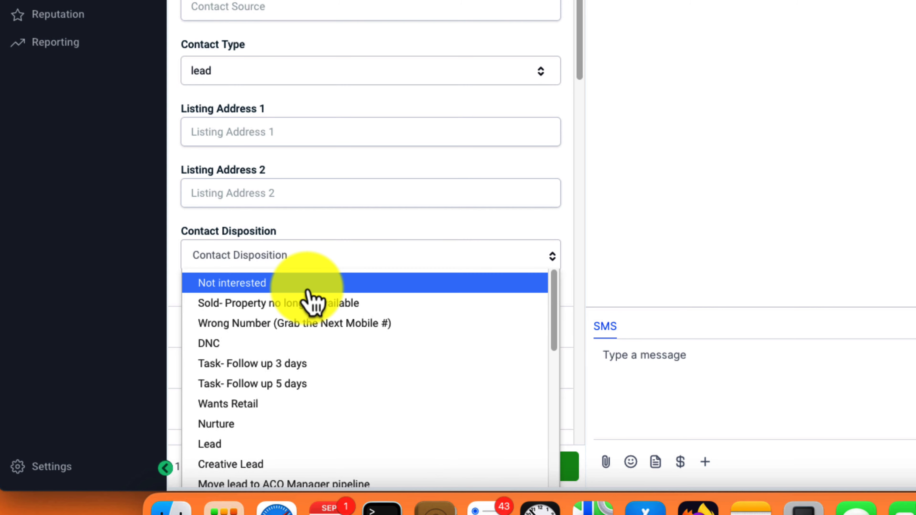
scroll(378, 368, "down", 1)
scroll(378, 368, "down", 2)
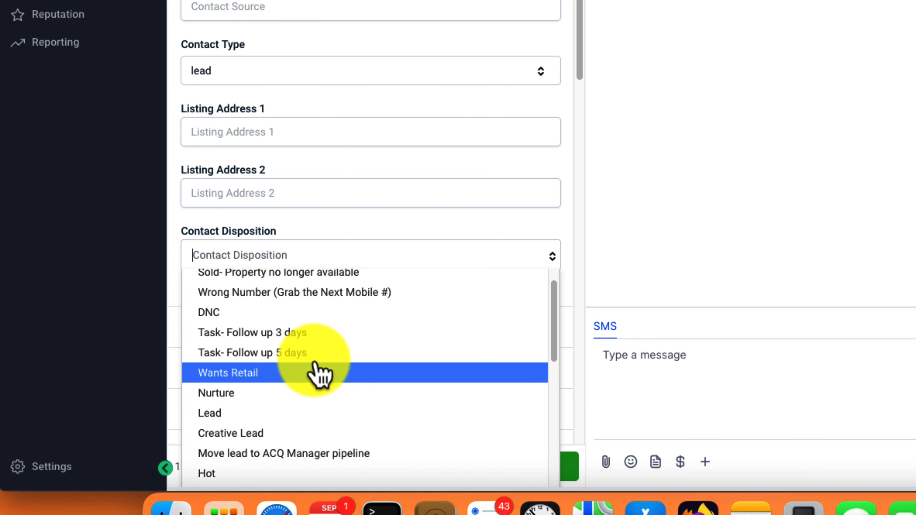
left_click(249, 386)
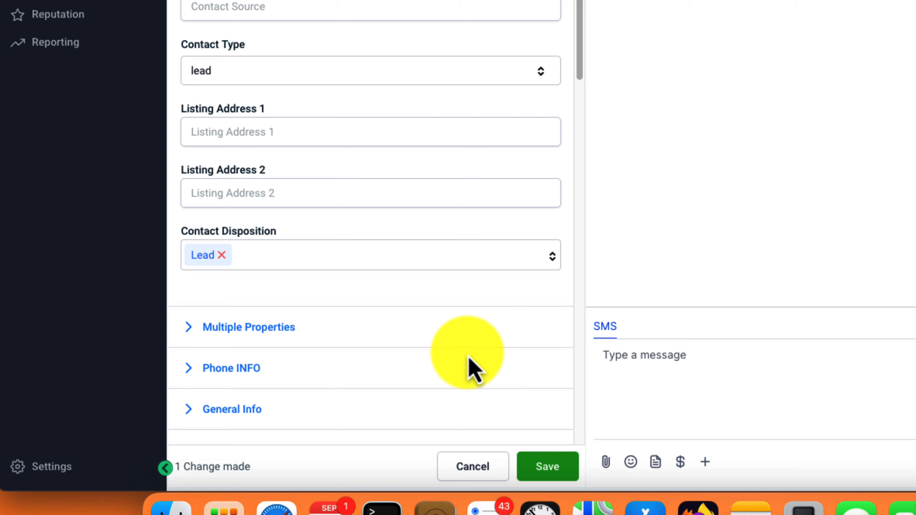
left_click(546, 469)
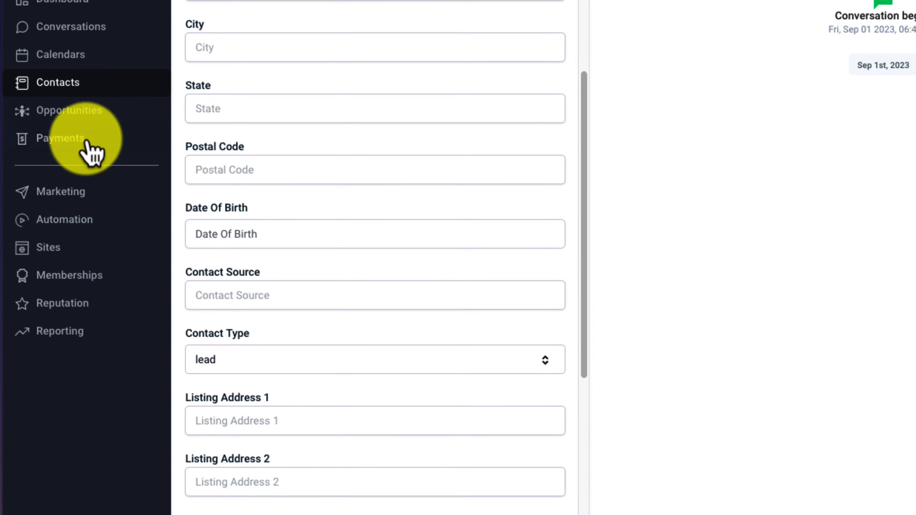
Open the contact from its card in the Lead stage of the opportunities board and look through the Contact Disposition options
left_click(99, 185)
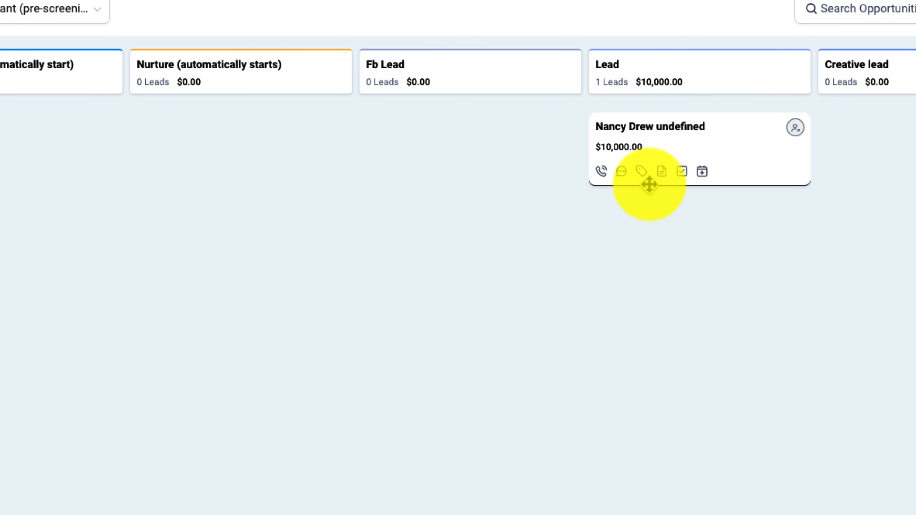
left_click(652, 130)
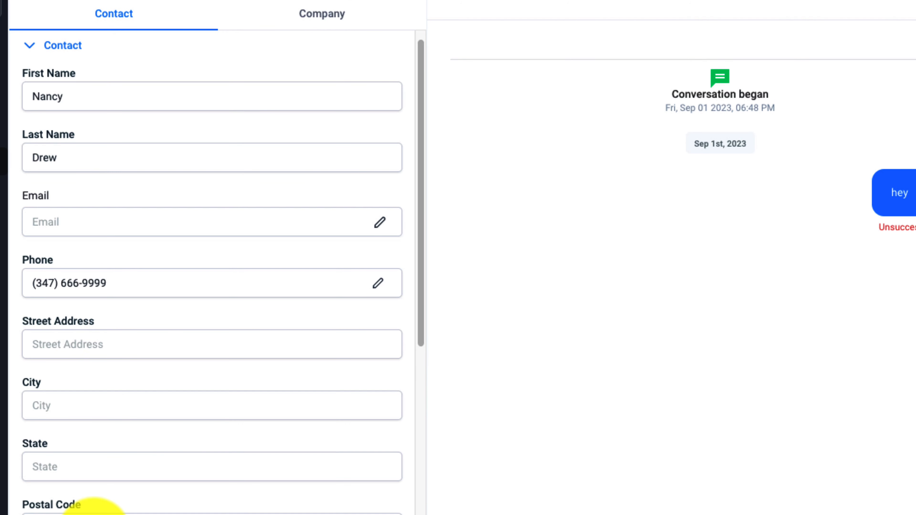
scroll(92, 511, "down", 10)
left_click(71, 446)
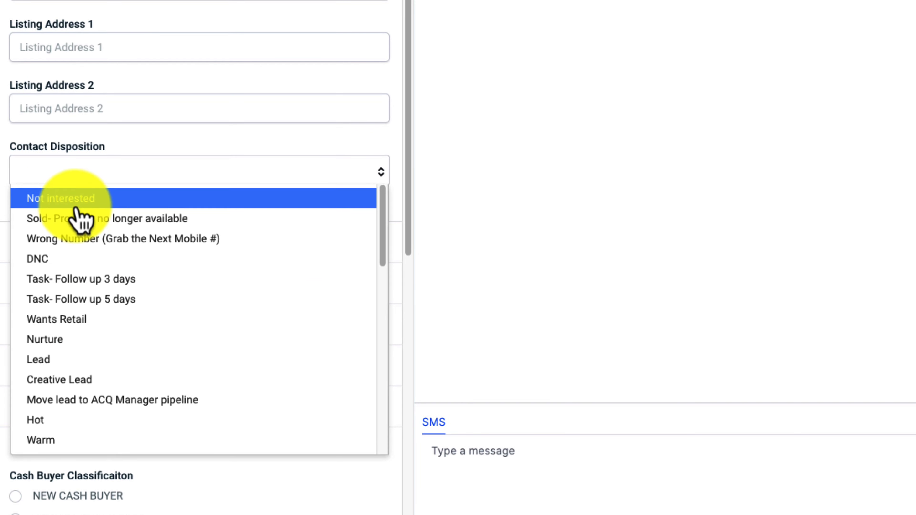
scroll(83, 341, "down", 3)
scroll(80, 272, "down", 5)
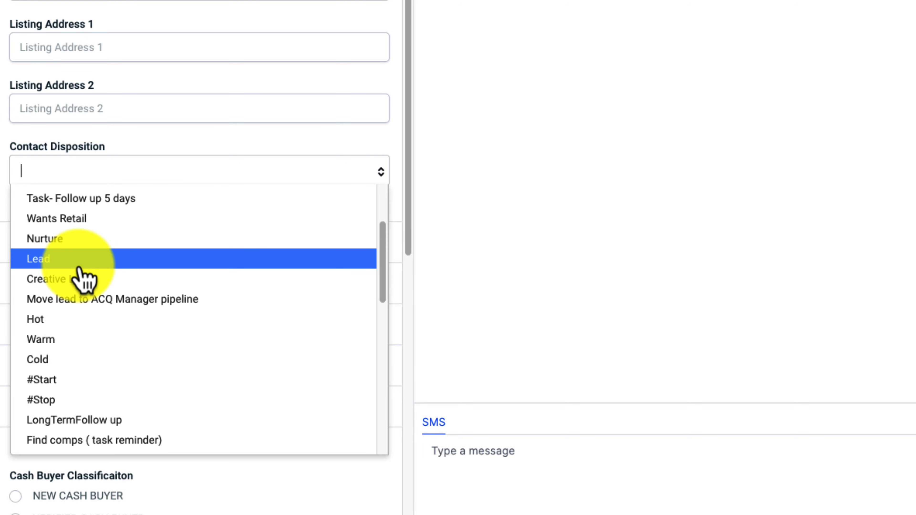
scroll(86, 285, "down", 1)
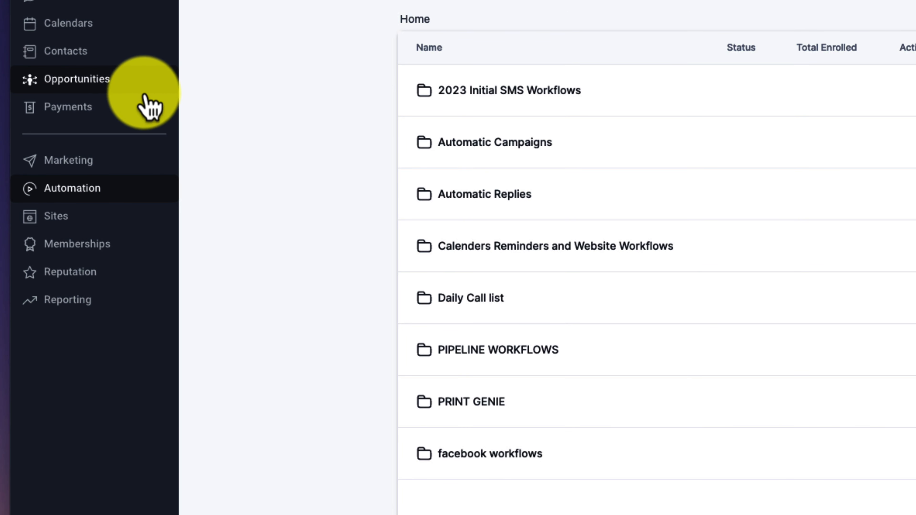
Reopen the contact from the contacts list, replace its Lead disposition with Not interested and save
left_click(108, 51)
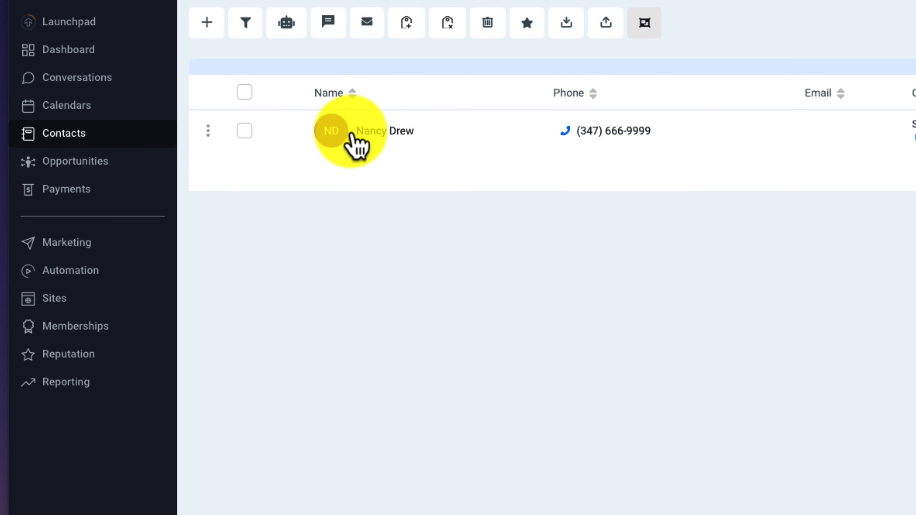
left_click(348, 134)
scroll(433, 507, "down", 8)
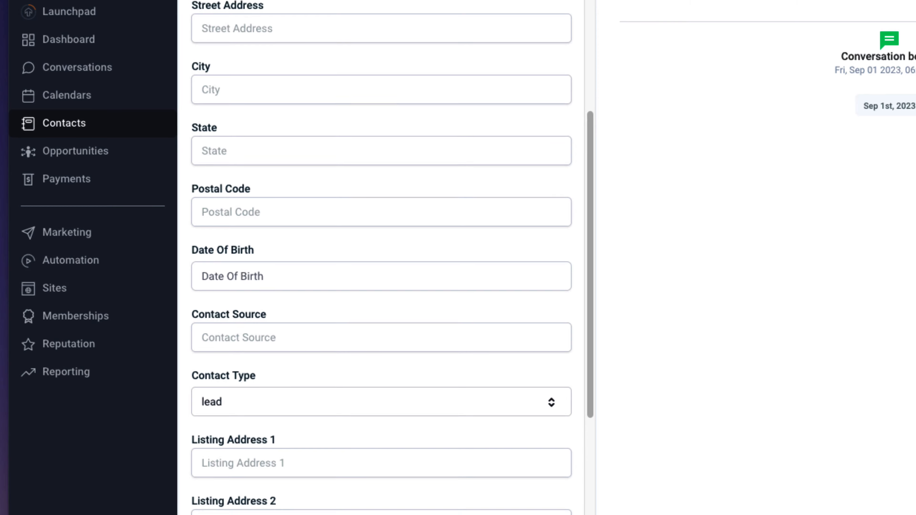
left_click(252, 309)
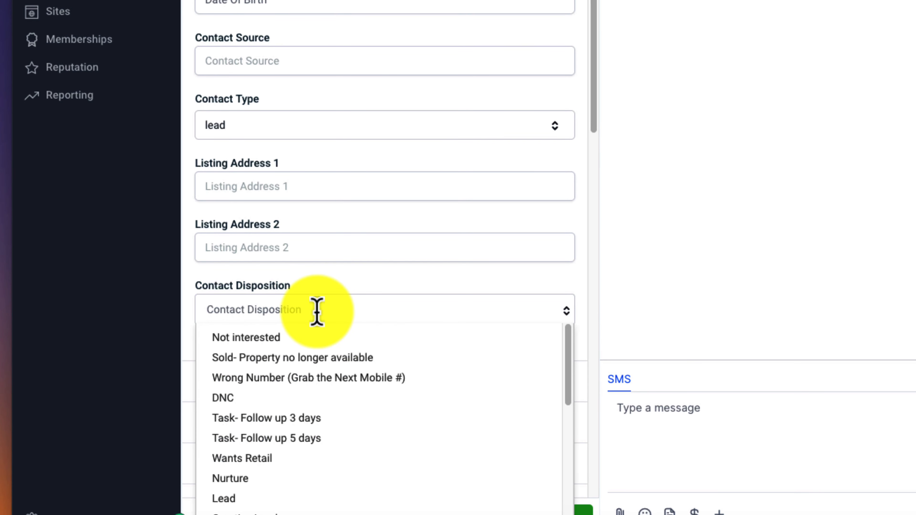
scroll(364, 296, "down", 4)
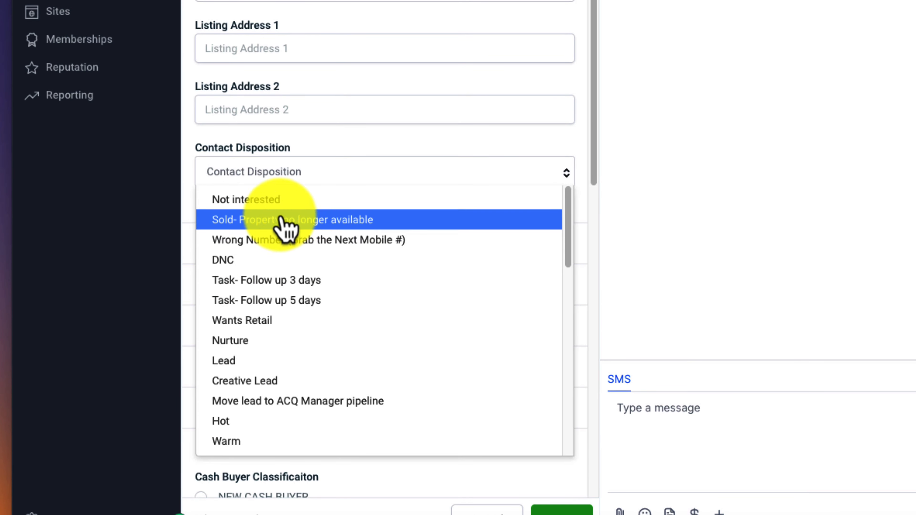
left_click(256, 201)
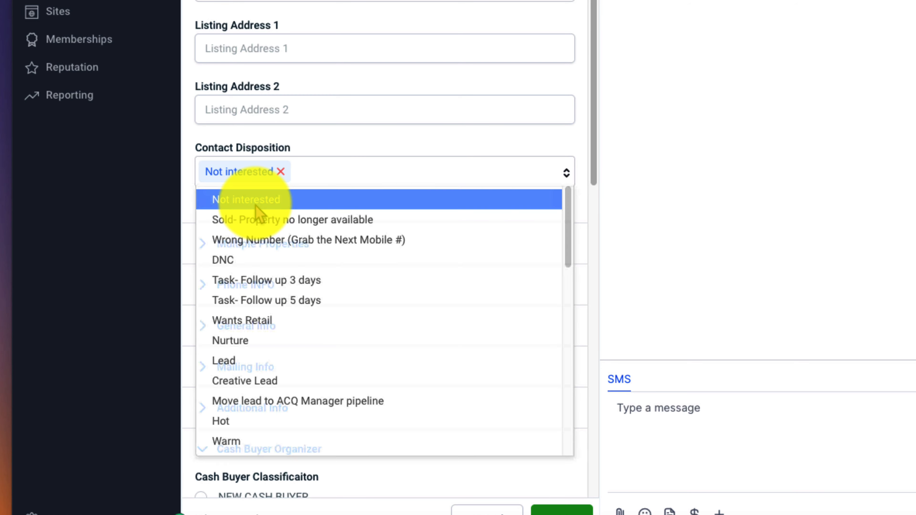
left_click(551, 509)
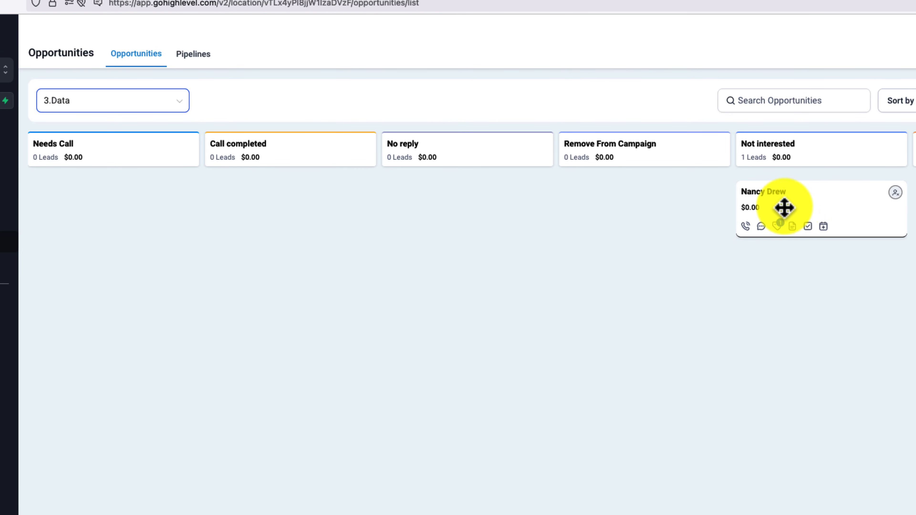
Open the contact from the Not interested stage of the 3.Data pipeline and replace its disposition with Sold- Property no longer available
scroll(772, 198, "right", 3)
left_click(666, 193)
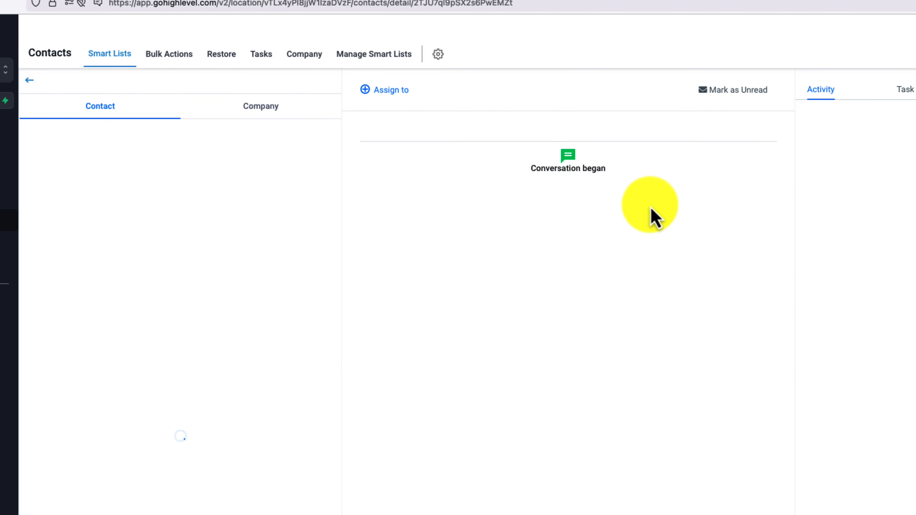
scroll(227, 490, "down", 10)
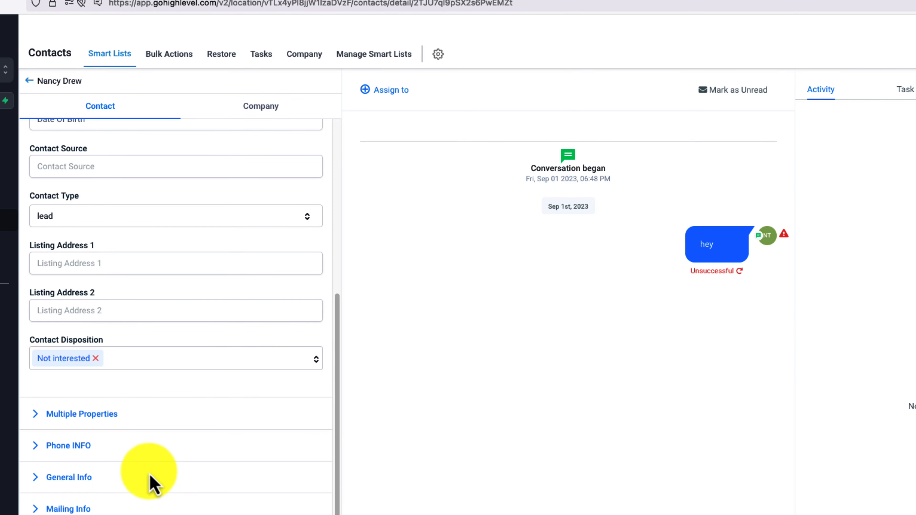
left_click(93, 359)
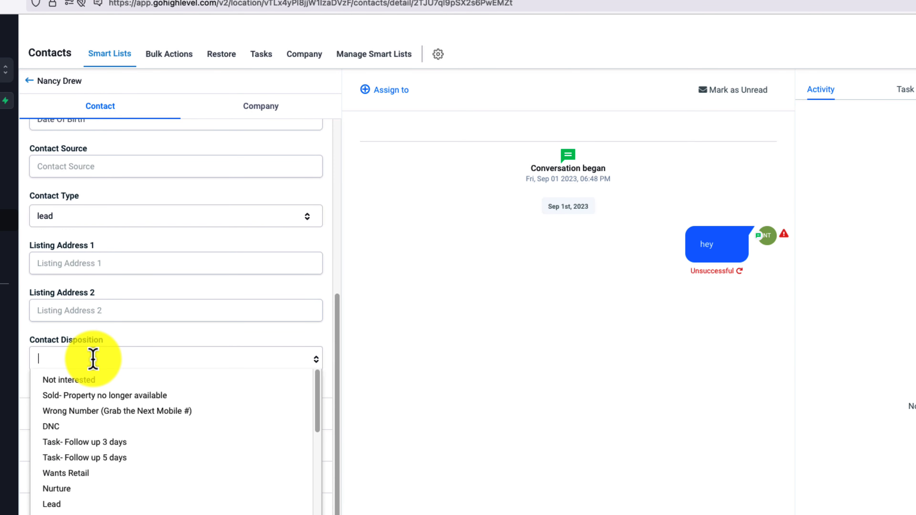
left_click(86, 395)
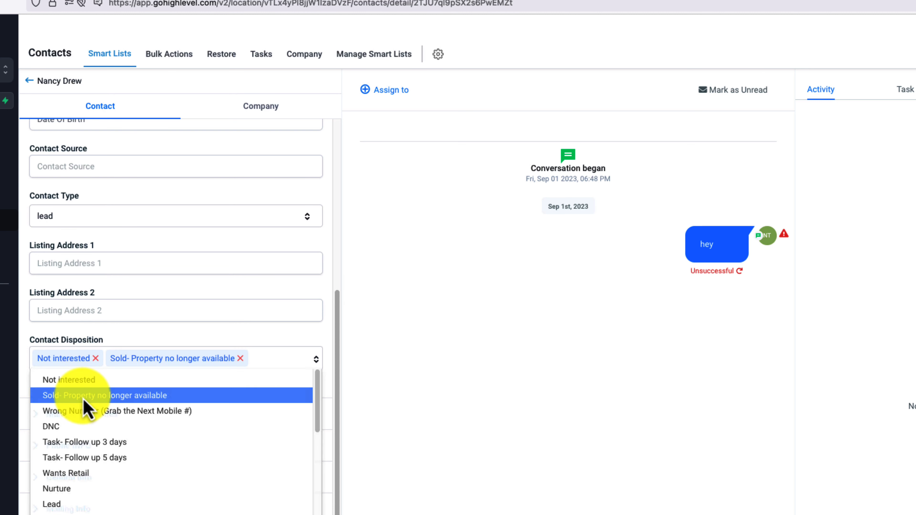
left_click(96, 359)
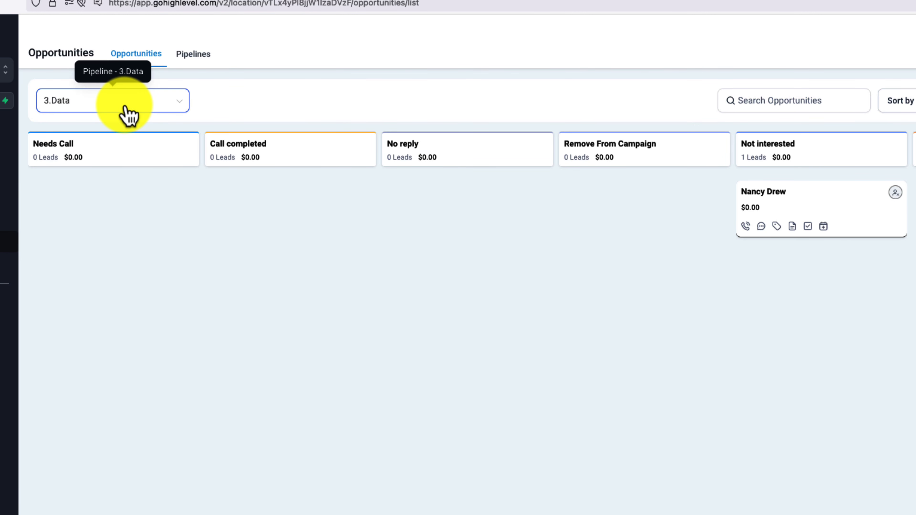
Open the contact from the Sold- property not available stage and replace its disposition with Wrong Number (Grab the Next Mobile #)
scroll(630, 286, "right", 10)
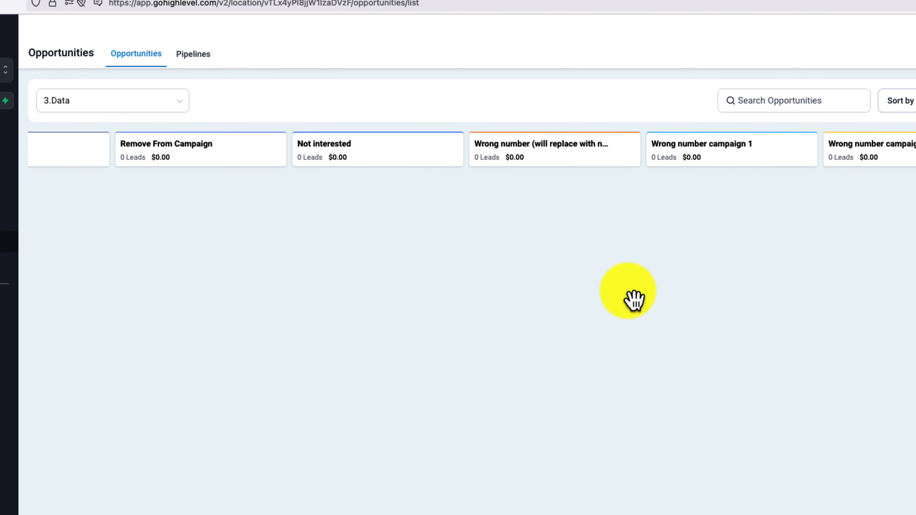
scroll(634, 299, "right", 2)
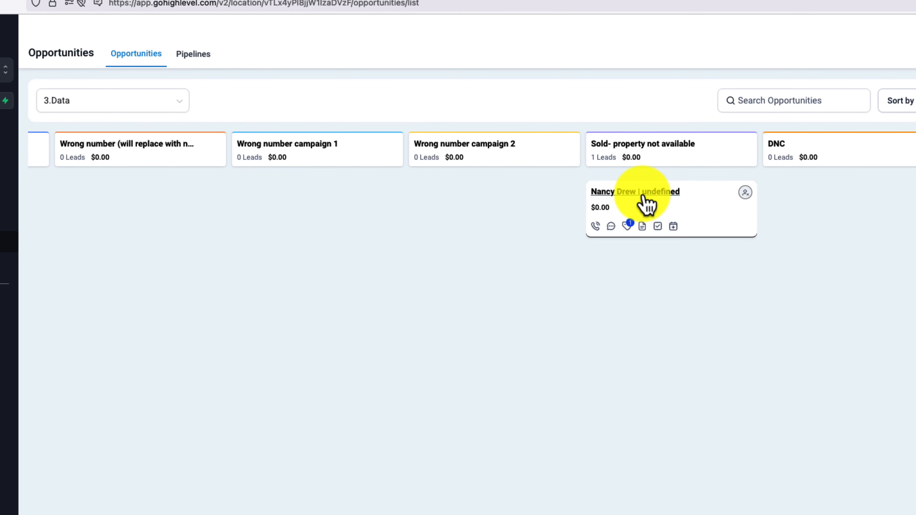
left_click(645, 204)
scroll(119, 468, "down", 10)
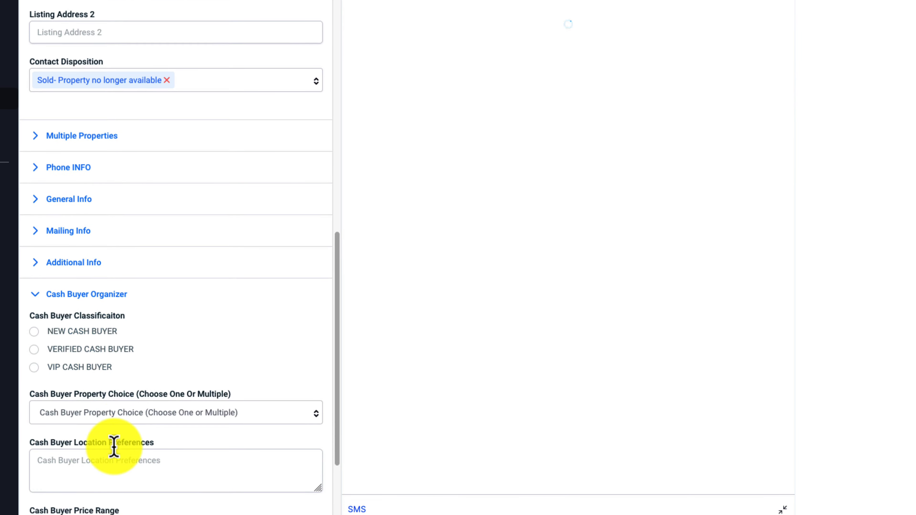
scroll(114, 447, "up", 5)
left_click(166, 333)
left_click(165, 332)
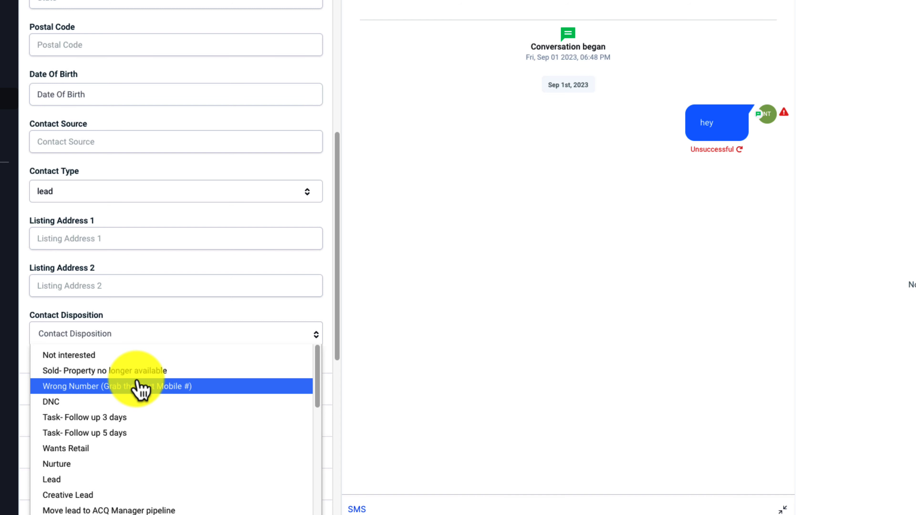
left_click(127, 386)
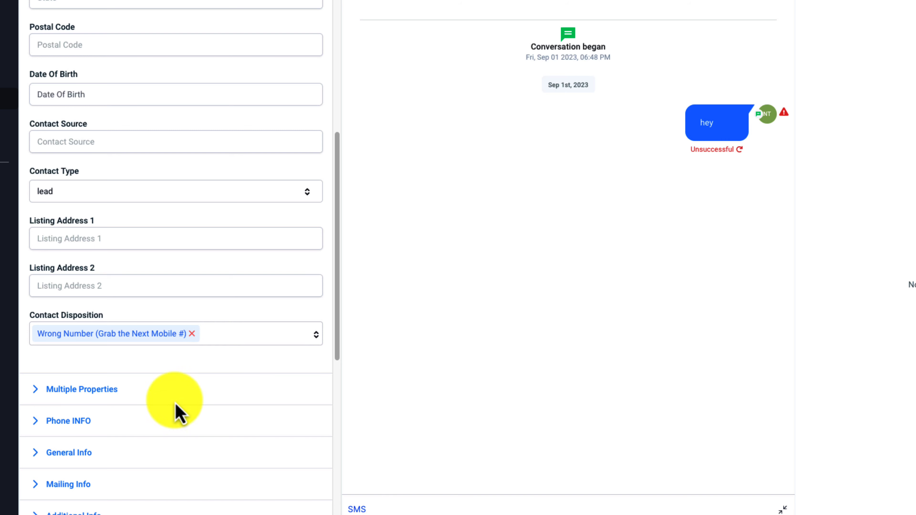
Return to the 3.Data pipeline and examine the contact's card in the Wrong number stage beside the wrong number campaign stages
left_click(2, 121)
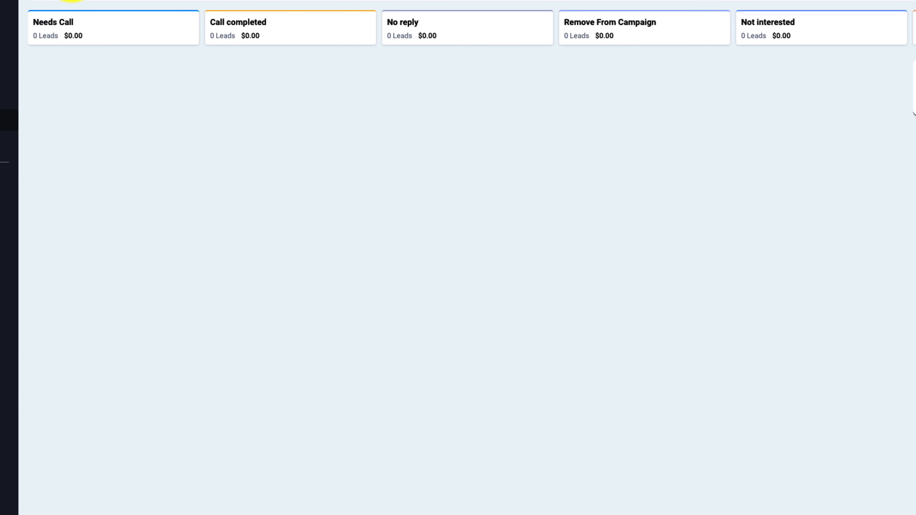
scroll(541, 90, "right", 5)
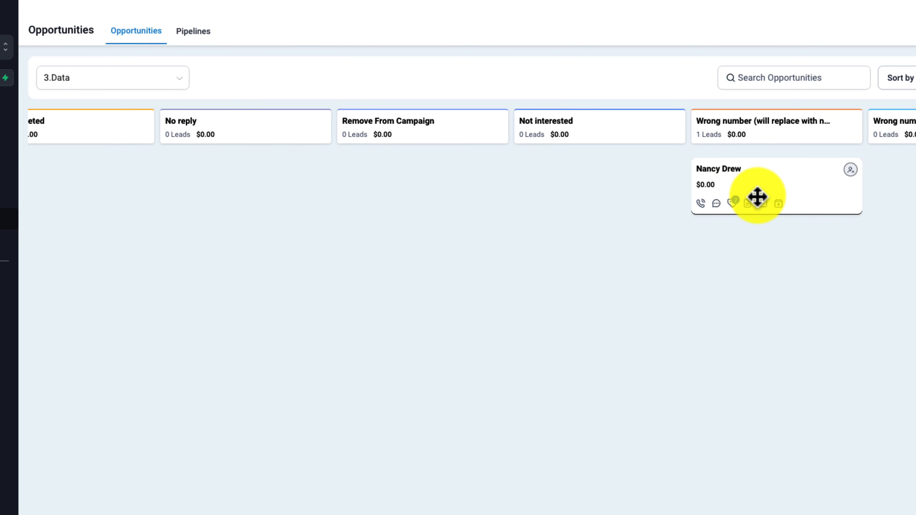
scroll(756, 190, "right", 5)
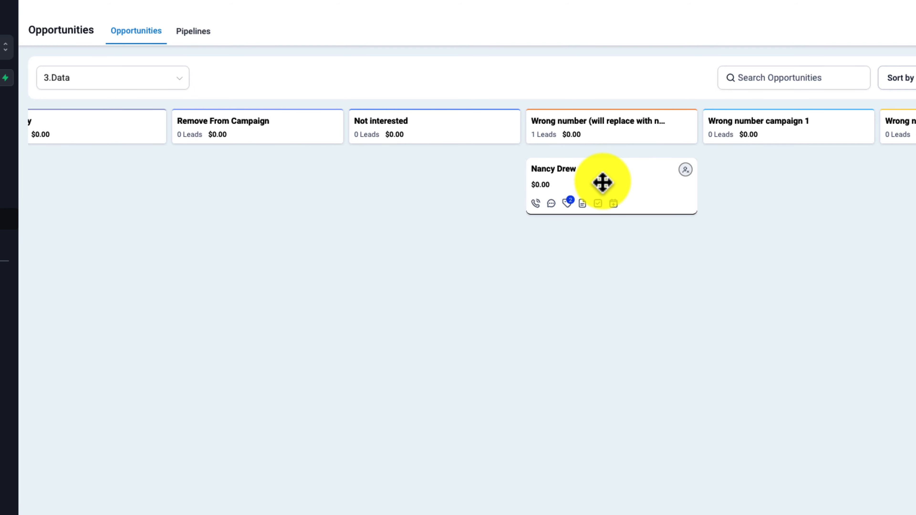
scroll(596, 193, "right", 3)
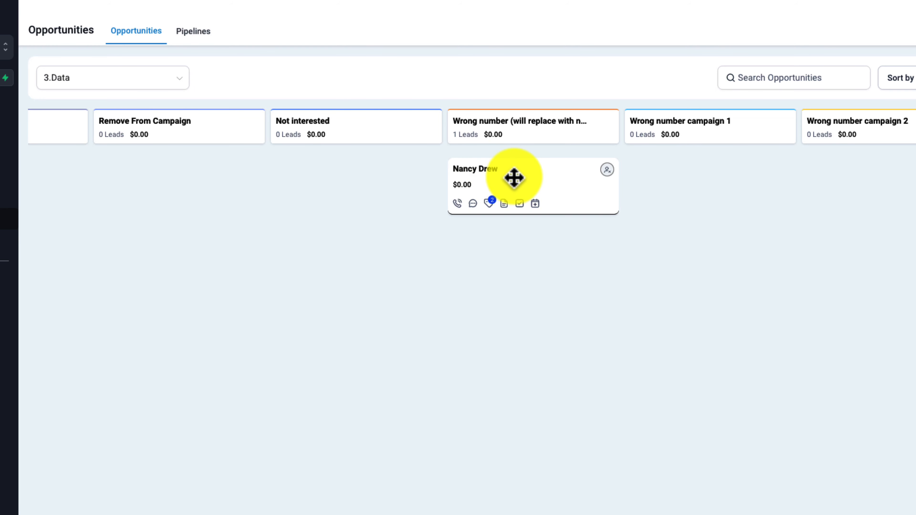
mouse_move(515, 178)
left_mouse_down()
mouse_move(590, 233)
mouse_move(719, 168)
mouse_move(762, 223)
mouse_move(898, 191)
mouse_move(482, 182)
left_mouse_up()
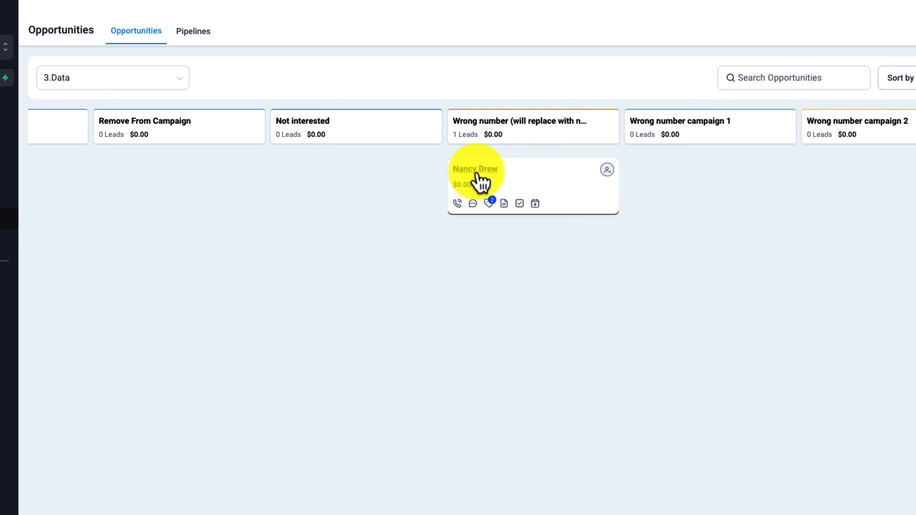
Open the contact from the Wrong number stage, replace its disposition with Hot and save the change
left_click(475, 169)
scroll(205, 446, "down", 8)
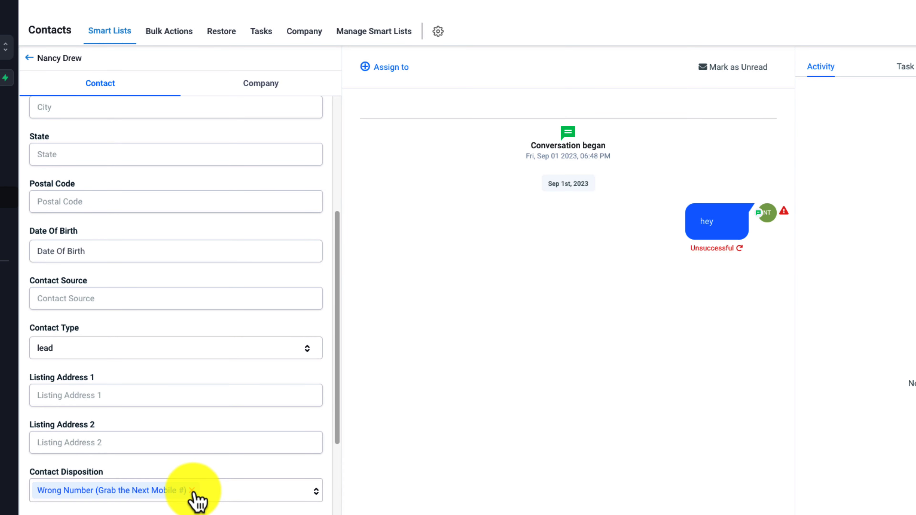
left_click(192, 490)
scroll(193, 490, "down", 7)
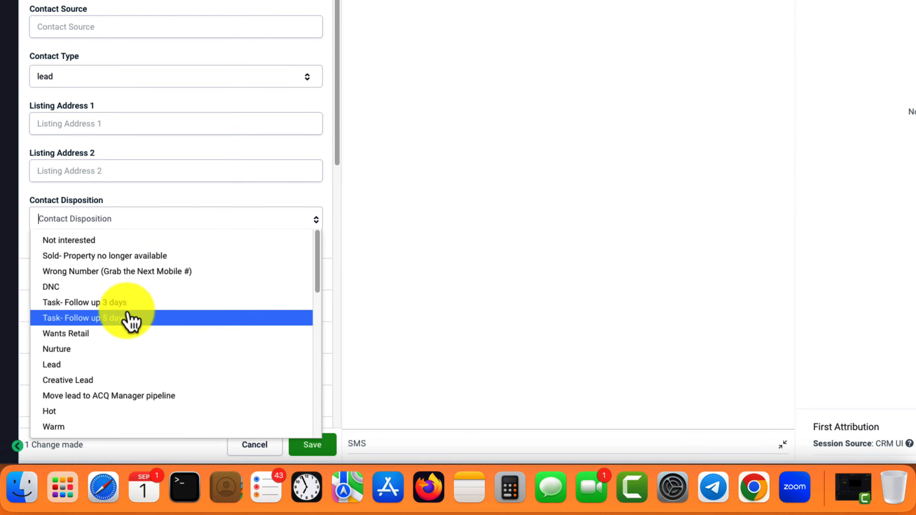
scroll(152, 311, "down", 3)
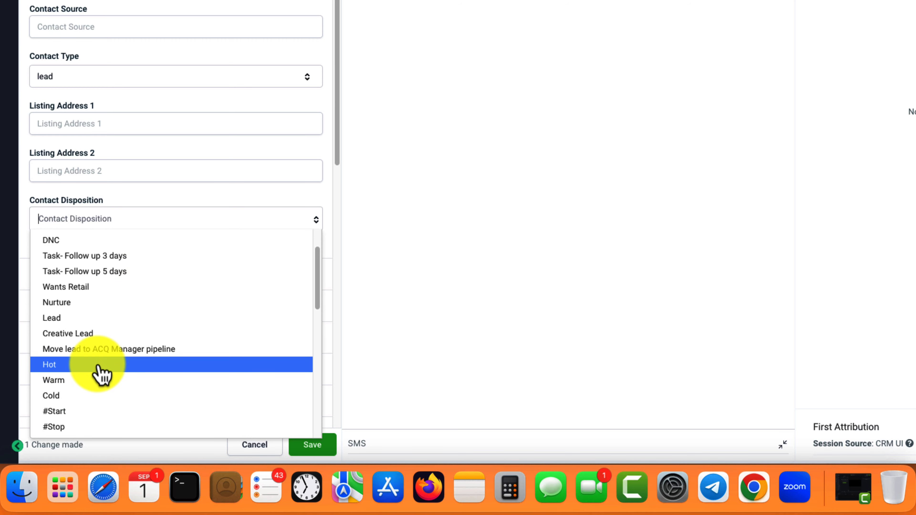
left_click(101, 366)
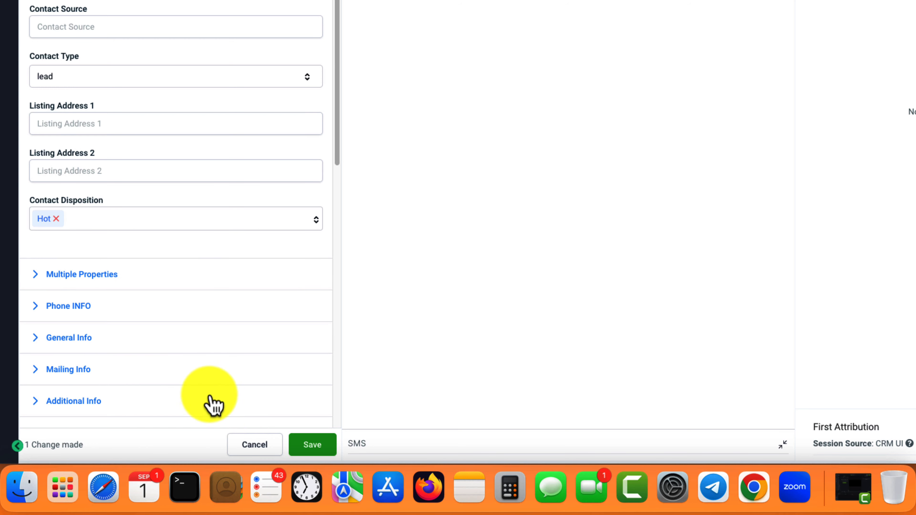
left_click(312, 444)
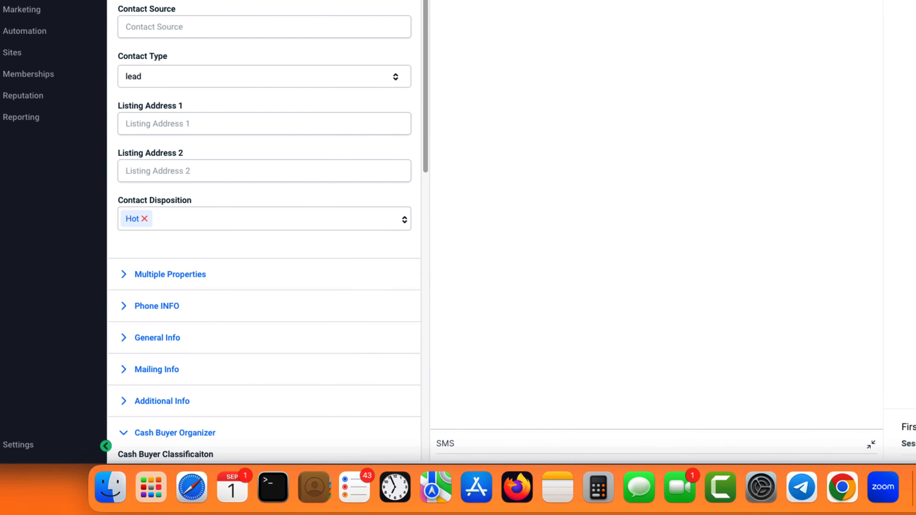
Return to the opportunities and switch the pipeline from 3.Data to 1.Acquisition Manager
left_click(55, 60)
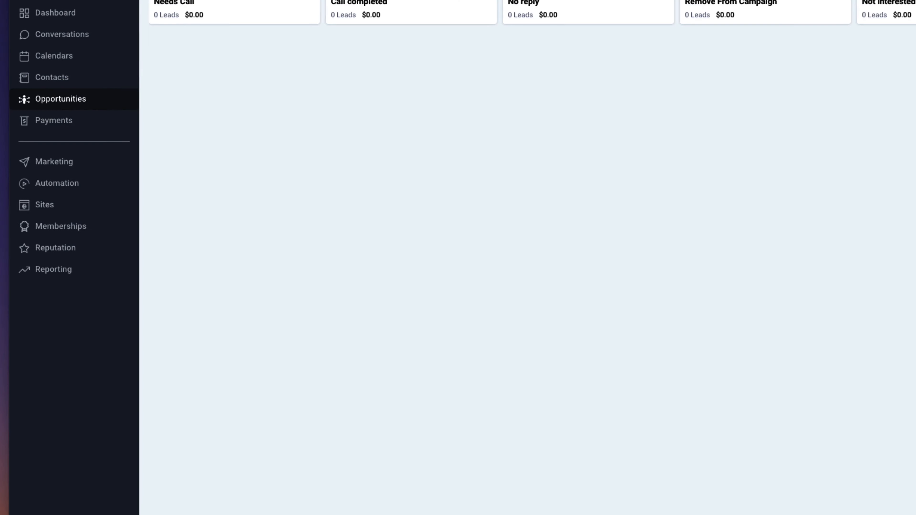
left_click(277, 23)
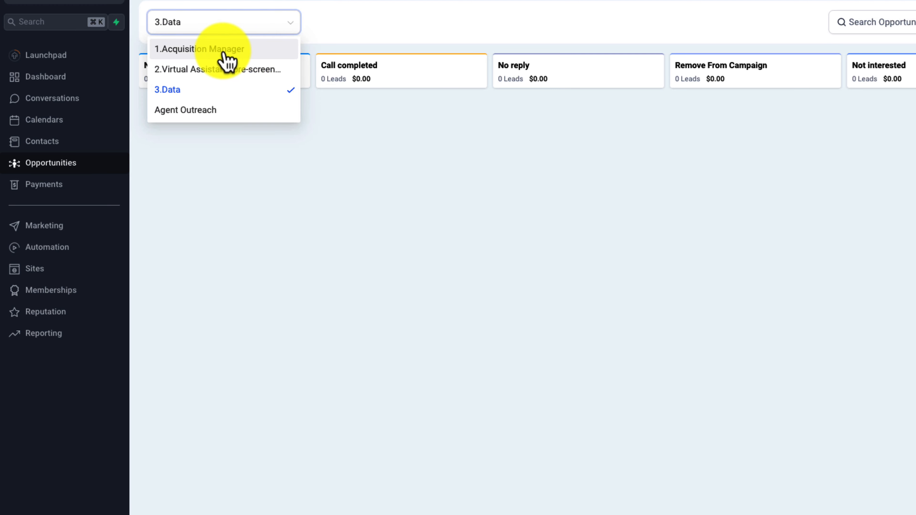
left_click(226, 58)
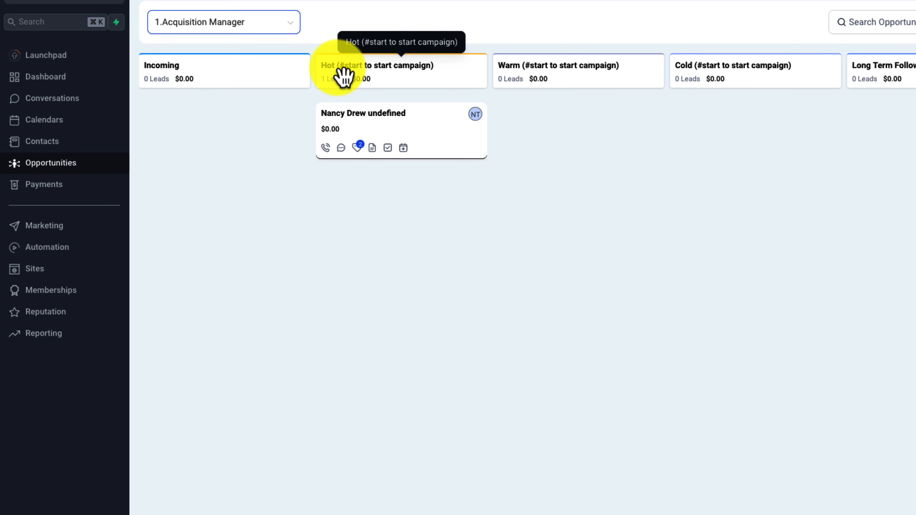
Open the contact from the Hot stage and add #Start to its Hot disposition
left_click(373, 115)
scroll(339, 388, "down", 10)
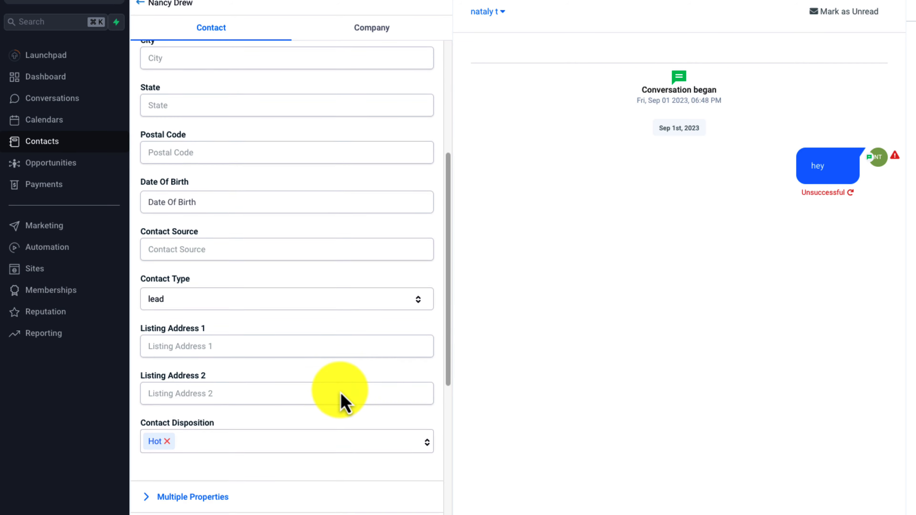
left_click(179, 435)
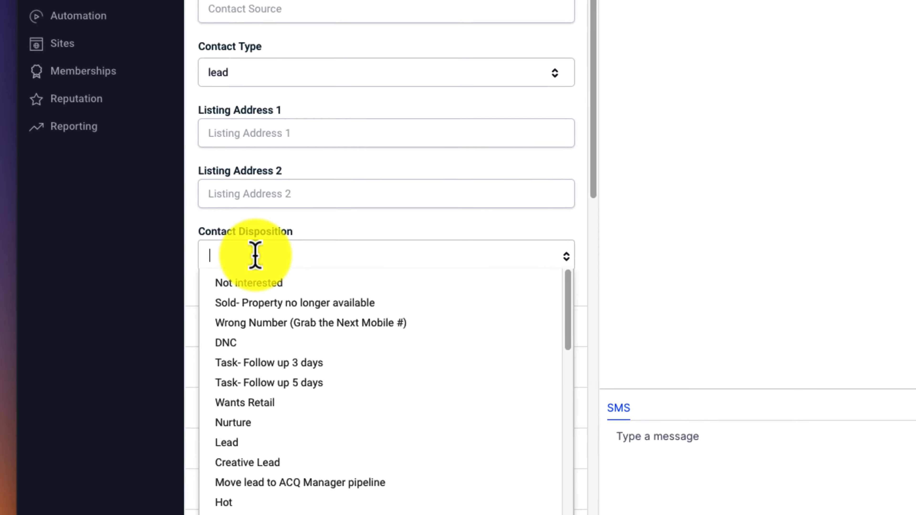
scroll(195, 489, "down", 1)
scroll(271, 321, "down", 3)
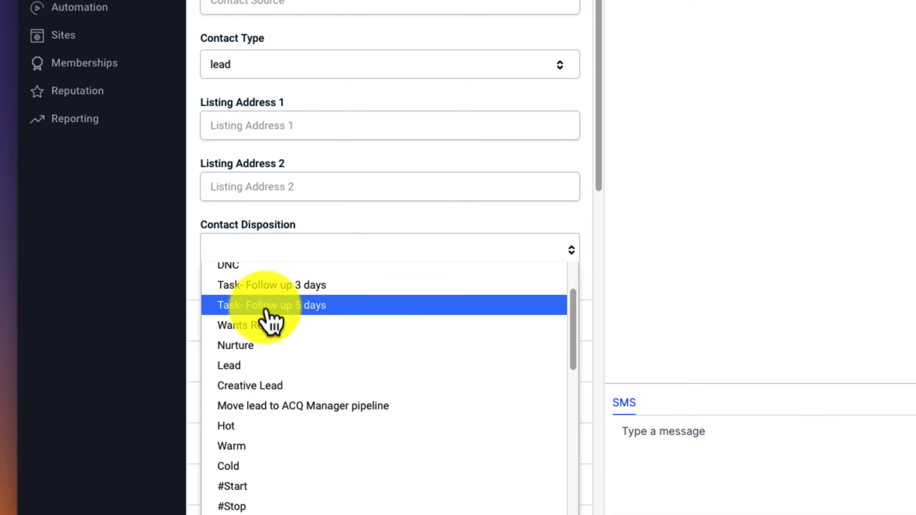
left_click(302, 469)
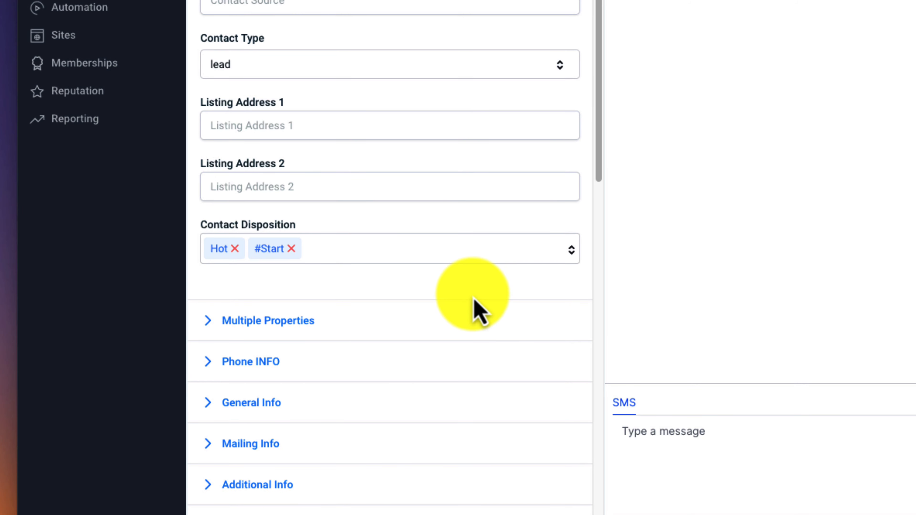
Examine the contact's dispositions and tags, and open its campaigns and workflows down to the #start workflow's execution logs
scroll(470, 300, "down", 2)
scroll(471, 300, "down", 10)
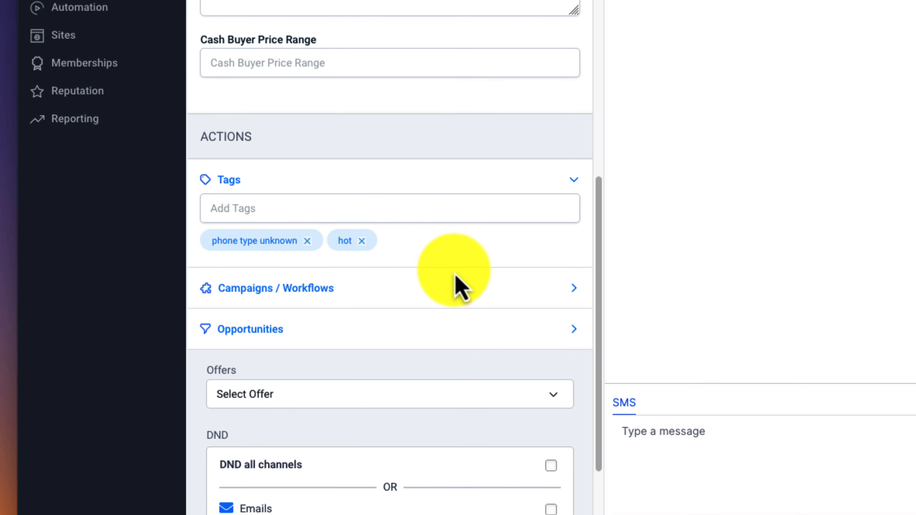
scroll(383, 249, "up", 12)
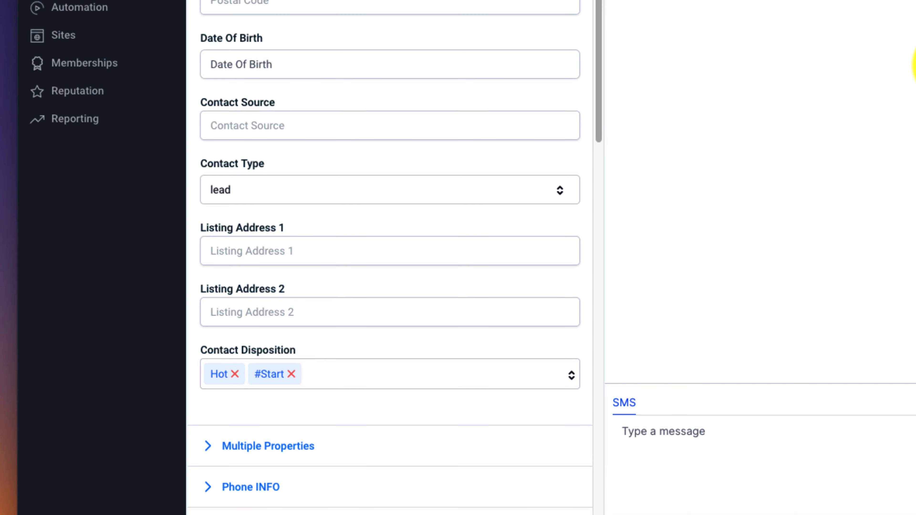
scroll(523, 173, "down", 5)
scroll(384, 335, "up", 2)
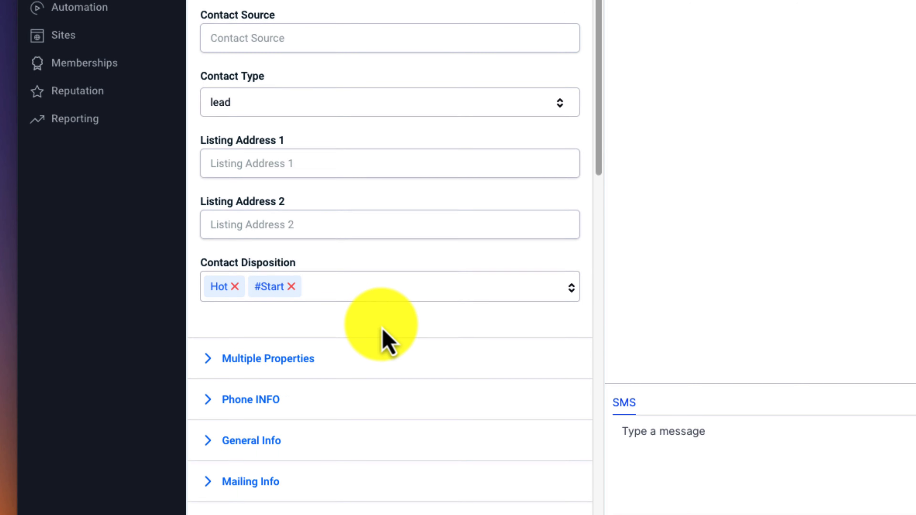
scroll(383, 332, "down", 15)
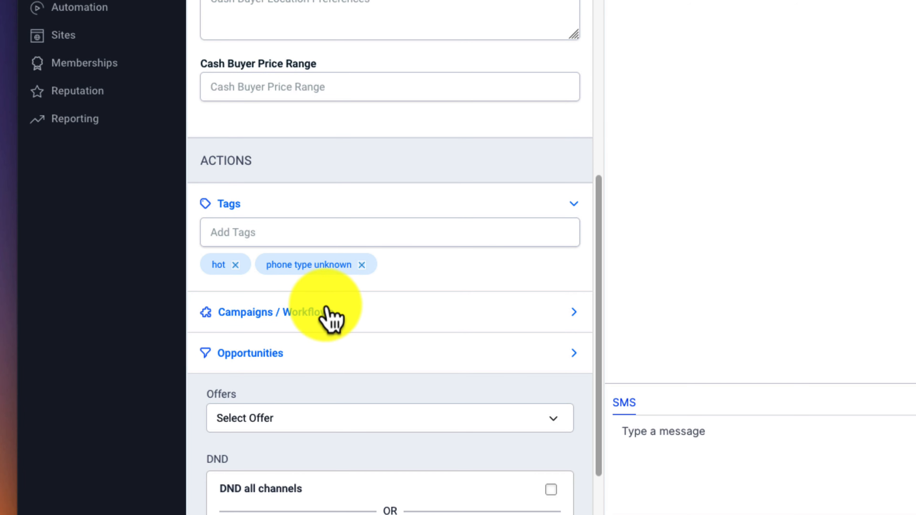
left_click(322, 318)
scroll(324, 324, "down", 2)
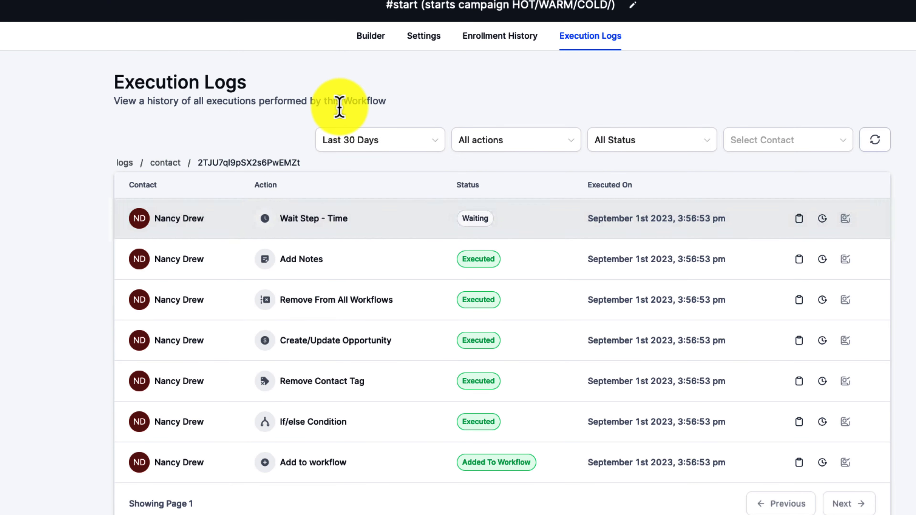
Show the #start workflow in the builder and read the successive SMS messages of the Hot Campaign branch
left_click(370, 36)
scroll(303, 313, "down", 4)
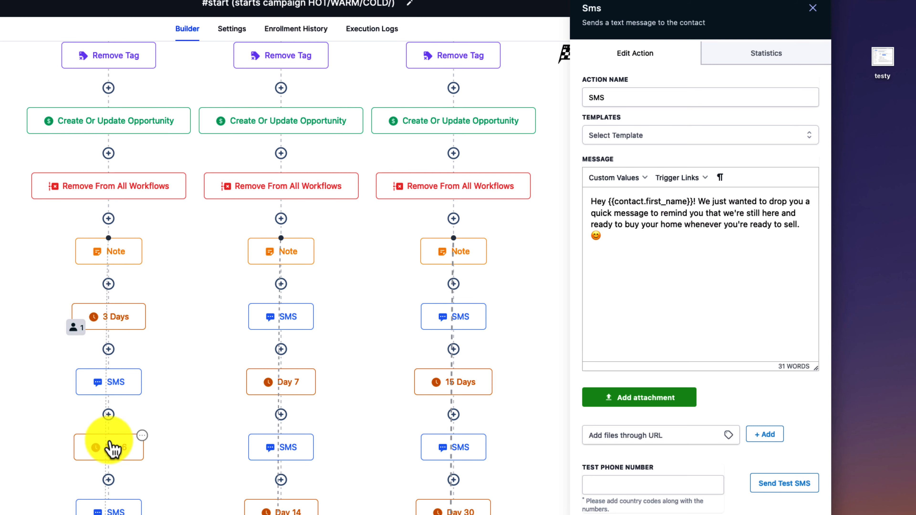
scroll(112, 442, "down", 2)
left_click(118, 458)
scroll(117, 456, "down", 3)
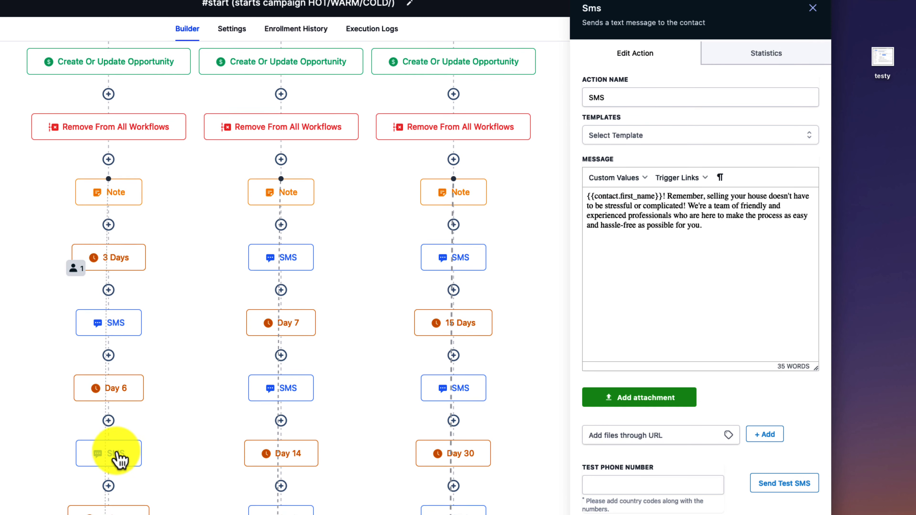
left_click(116, 499)
Compare the steps and wait times of the Hot, Warm and Cold Campaign branches, and close the SMS action details
scroll(116, 496, "up", 10)
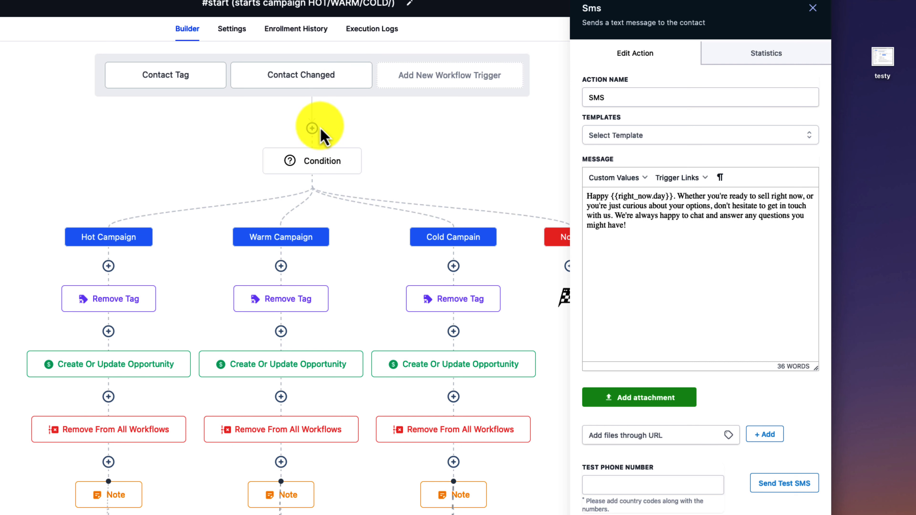
scroll(293, 233, "down", 1)
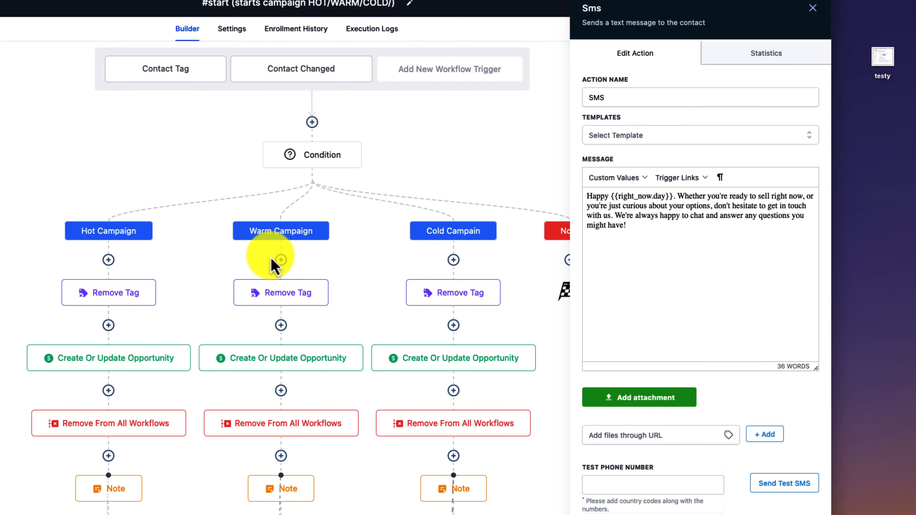
scroll(285, 278, "down", 5)
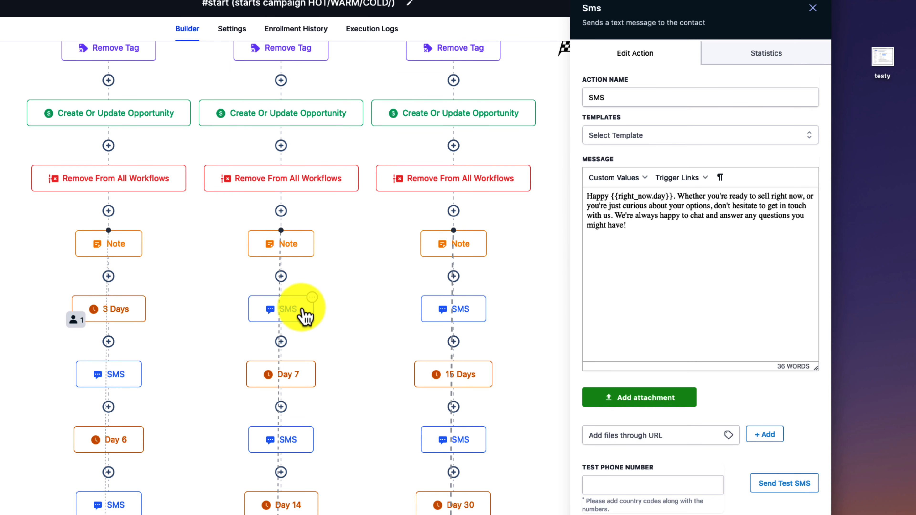
scroll(131, 166, "up", 5)
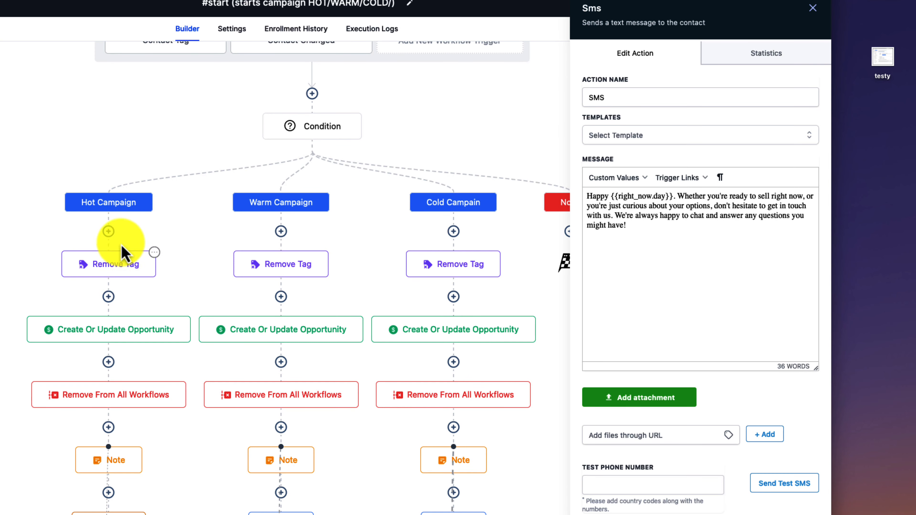
scroll(110, 305, "down", 4)
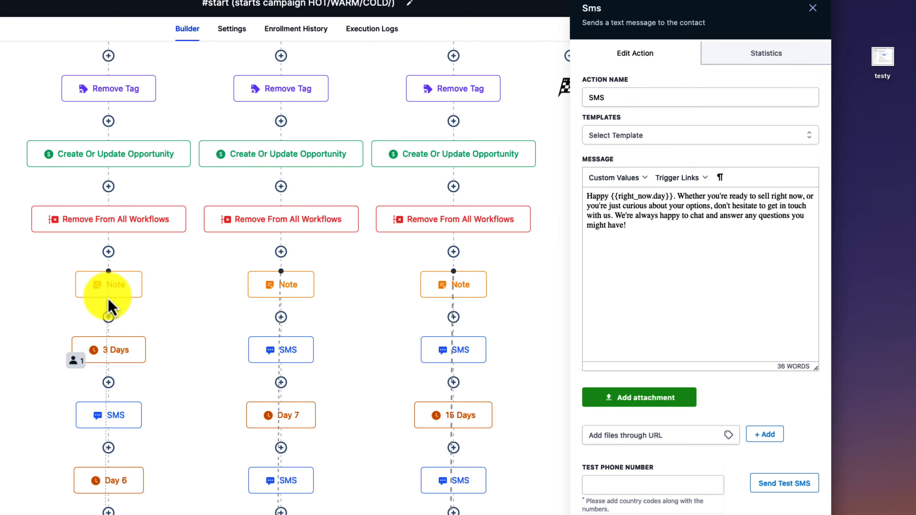
scroll(123, 314, "up", 5)
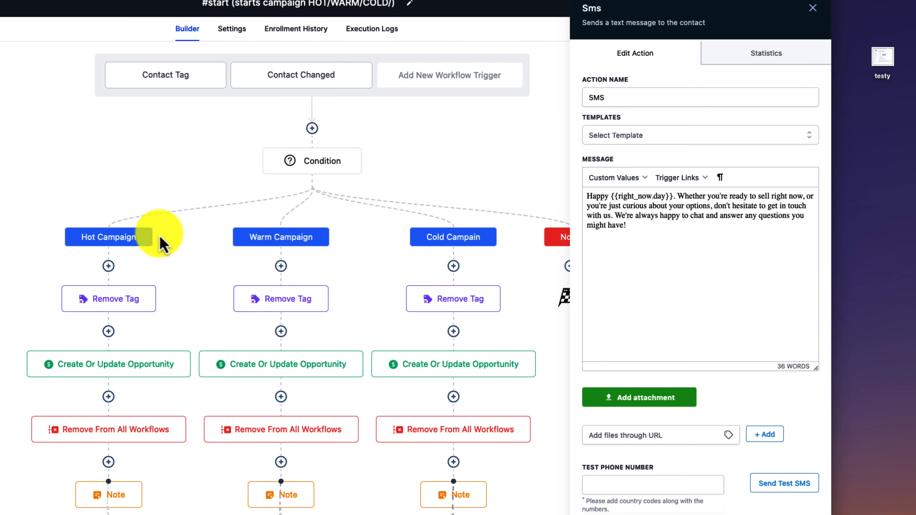
scroll(312, 251, "down", 1)
scroll(310, 250, "down", 5)
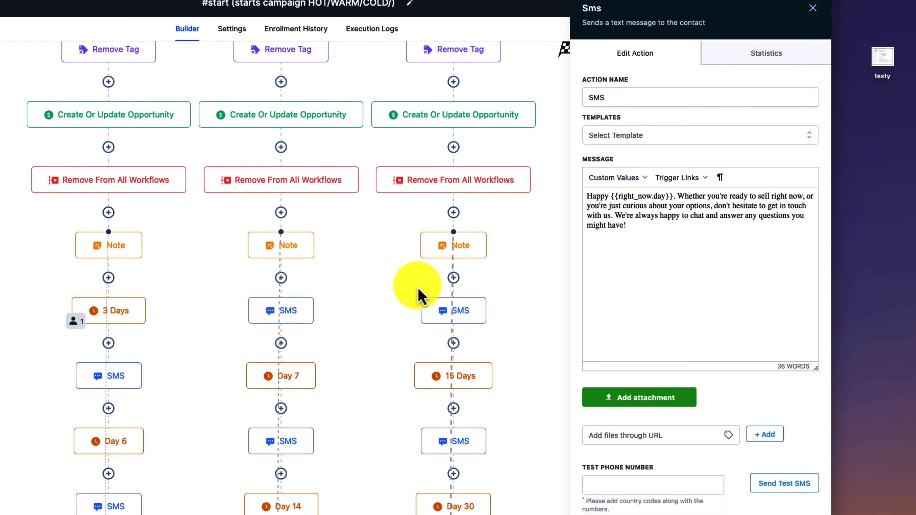
scroll(419, 296, "up", 6)
scroll(472, 285, "down", 7)
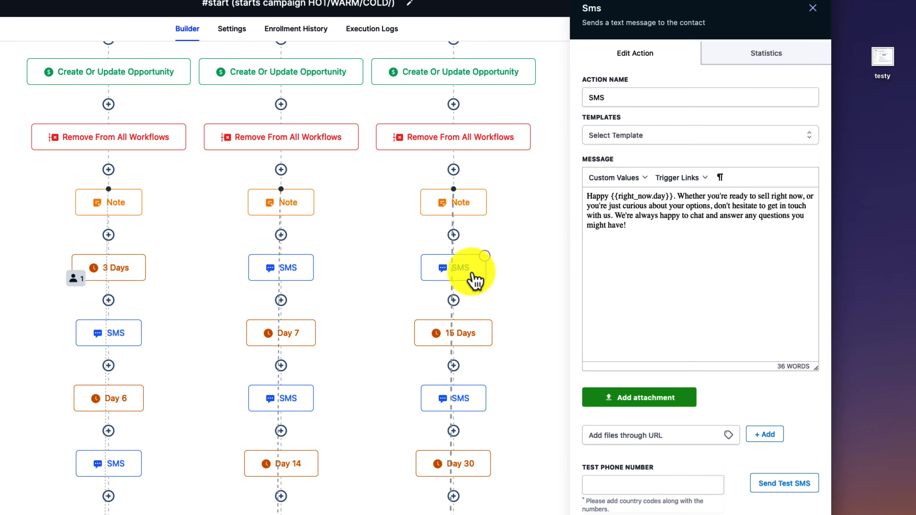
left_click(813, 9)
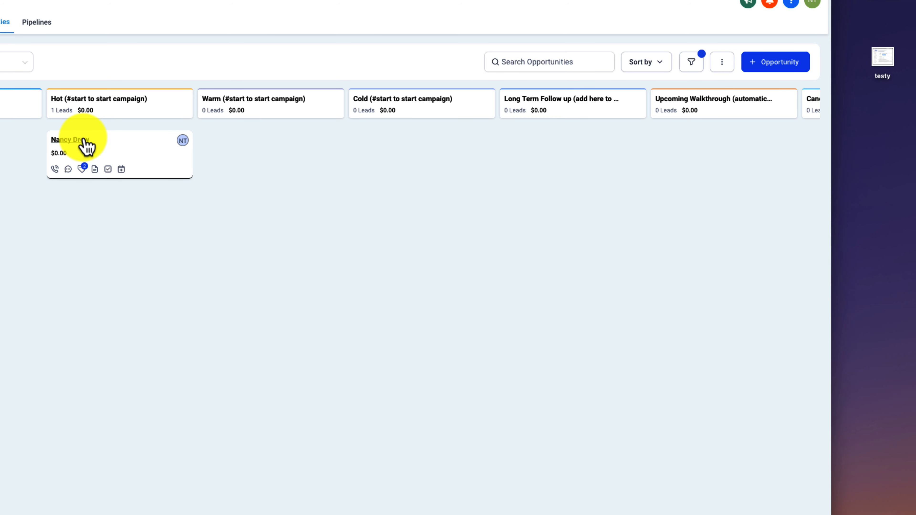
Reopen the contact from the Hot stage and replace its #Start disposition with #Stop, keeping Hot
left_click(84, 141)
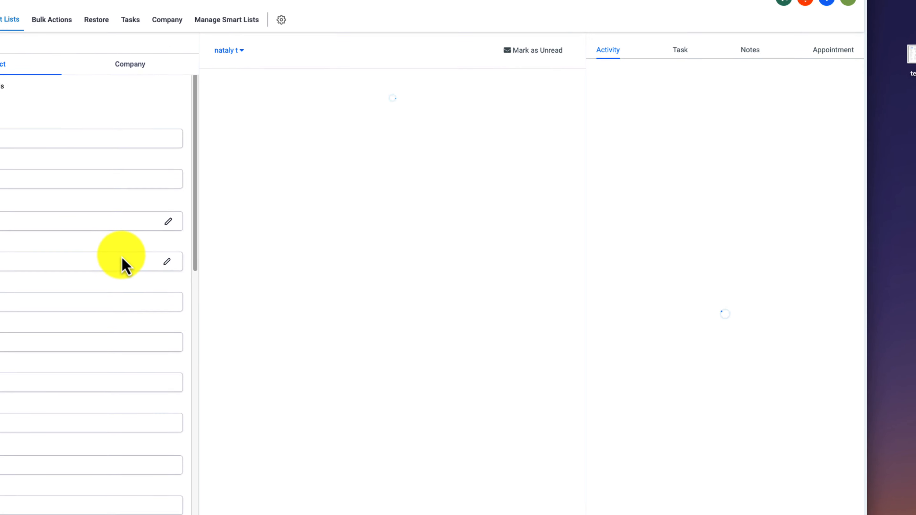
scroll(90, 411, "down", 5)
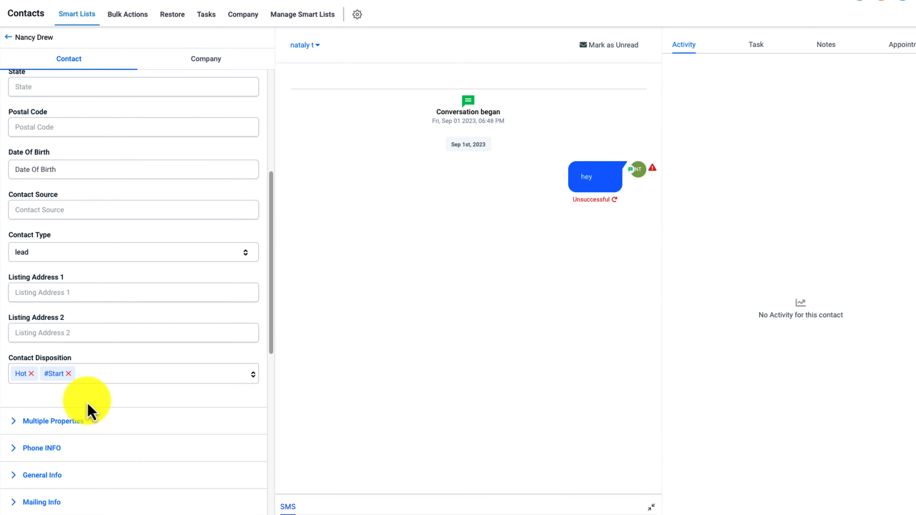
left_click(67, 374)
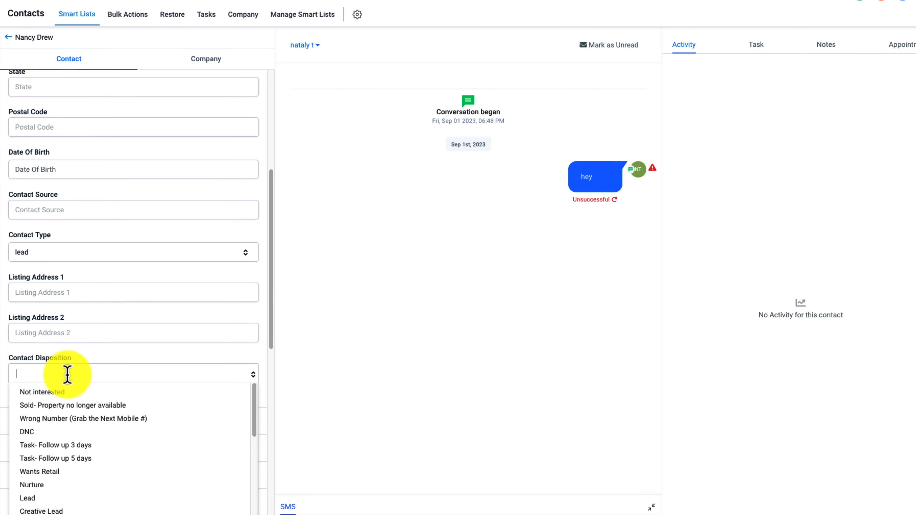
scroll(92, 465, "down", 5)
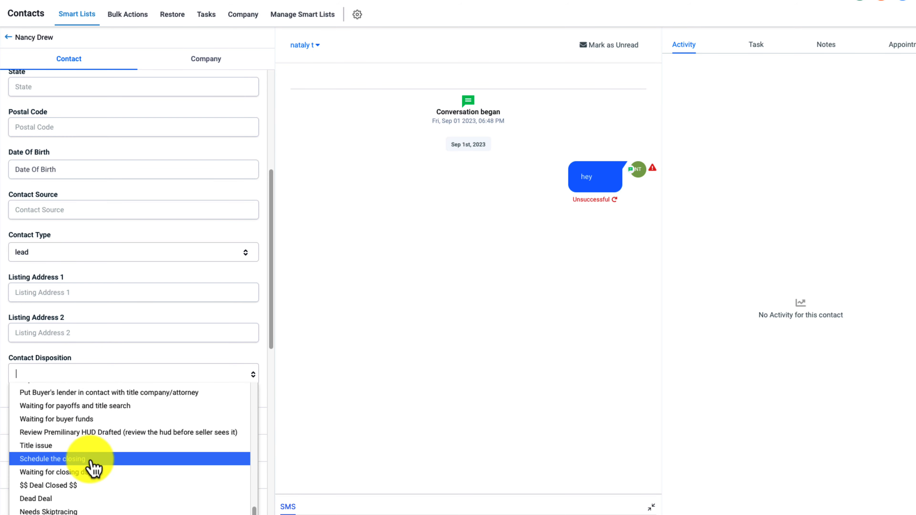
scroll(90, 461, "up", 6)
left_click(58, 508)
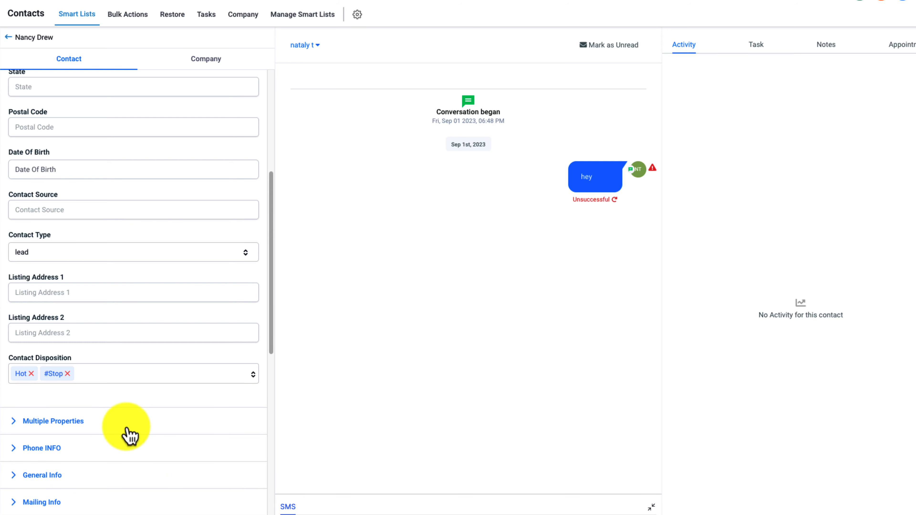
Replace the contact's Hot and #Stop dispositions with Cold
scroll(73, 265, "down", 3)
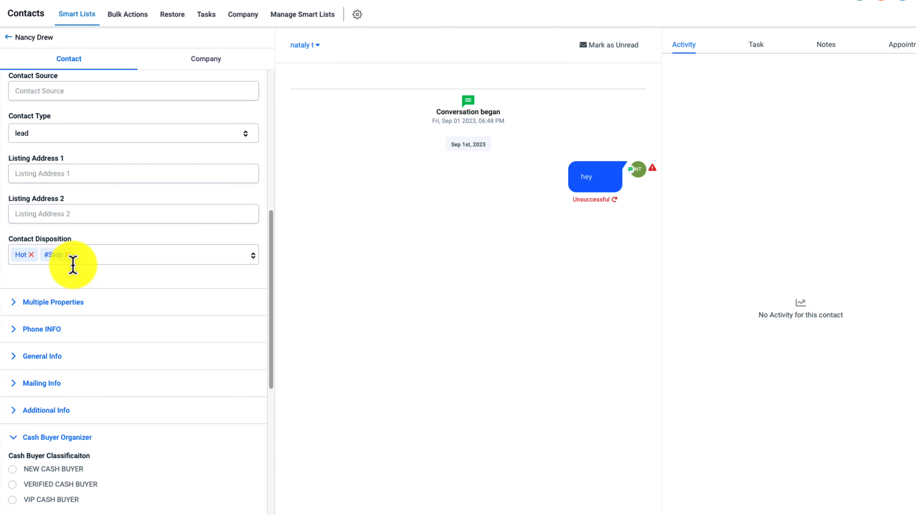
left_click(32, 255)
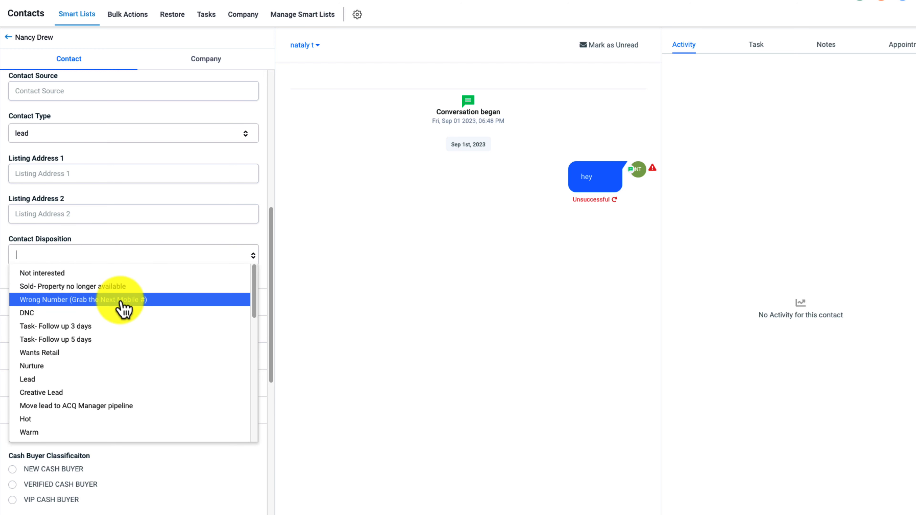
scroll(41, 392, "down", 2)
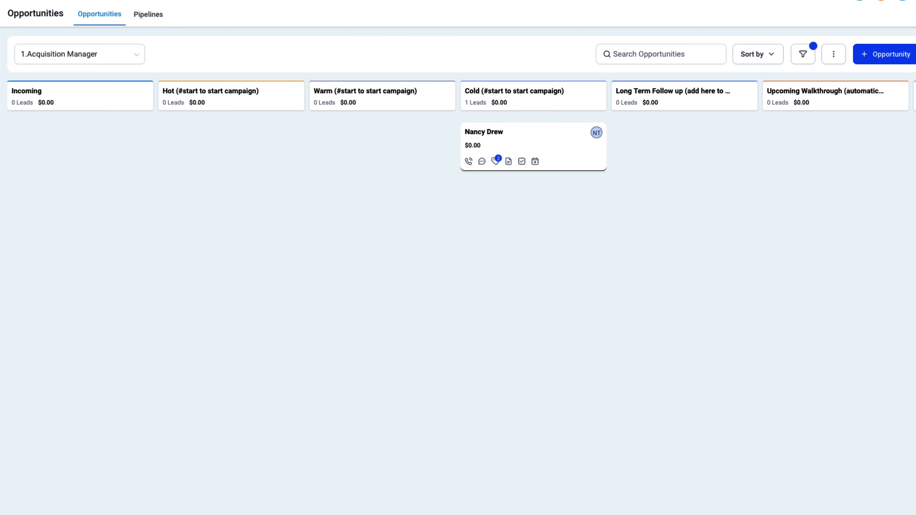
Reopen the contact from the Cold stage of the Acquisition Manager pipeline and check its Contact Disposition
left_click(496, 133)
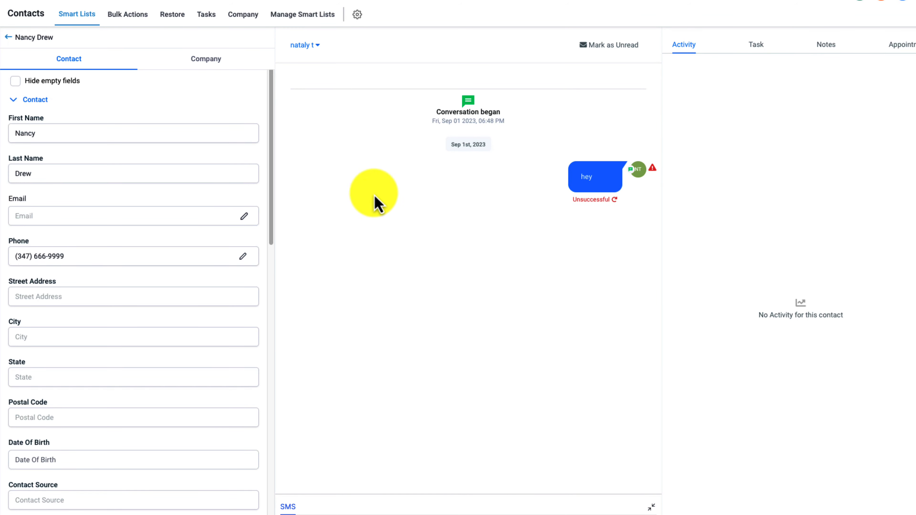
scroll(202, 344, "down", 1)
scroll(202, 350, "down", 5)
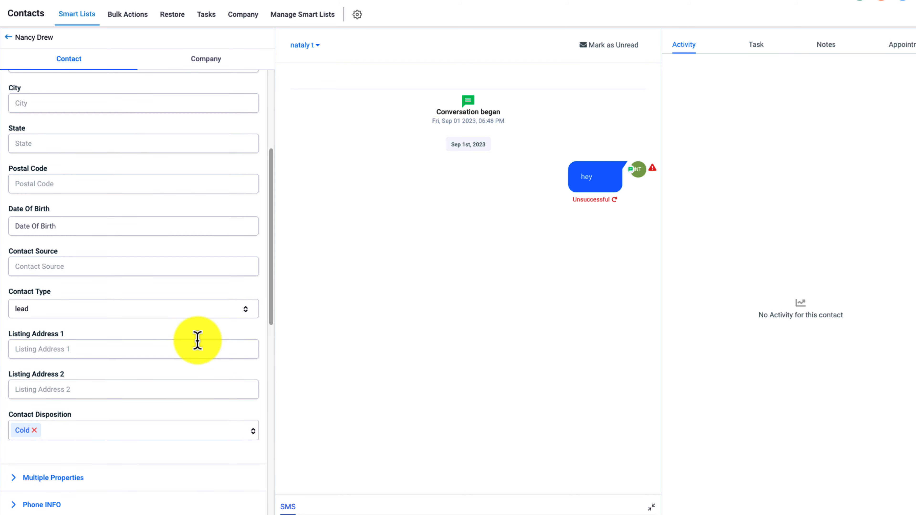
scroll(92, 419, "down", 1)
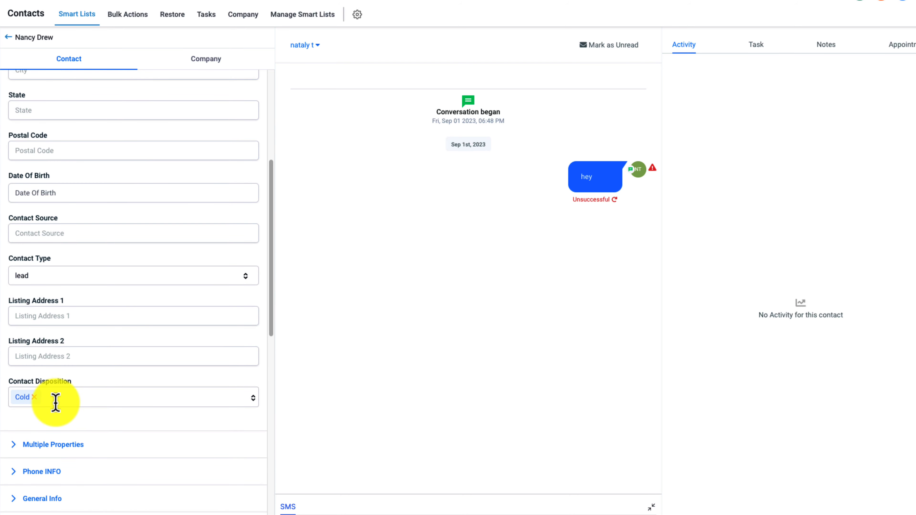
left_click(76, 401)
left_click(454, 350)
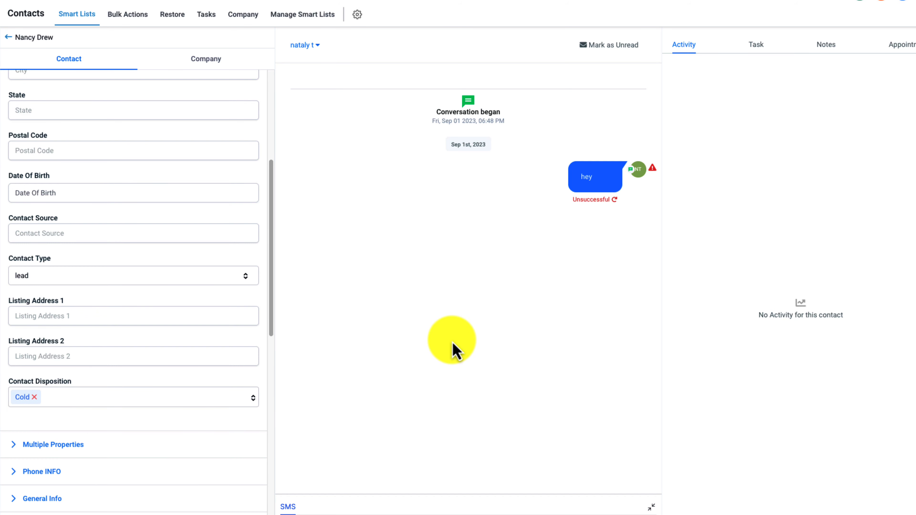
Add a task titled "follow up" to the contact, due Sep 30, 2023 at 8:00 AM, and save it
left_click(754, 47)
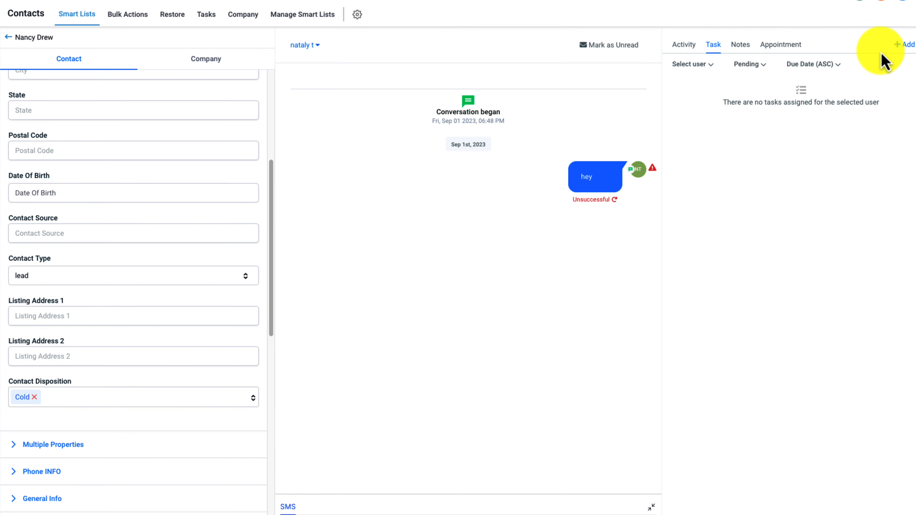
left_click(902, 49)
left_click(796, 84)
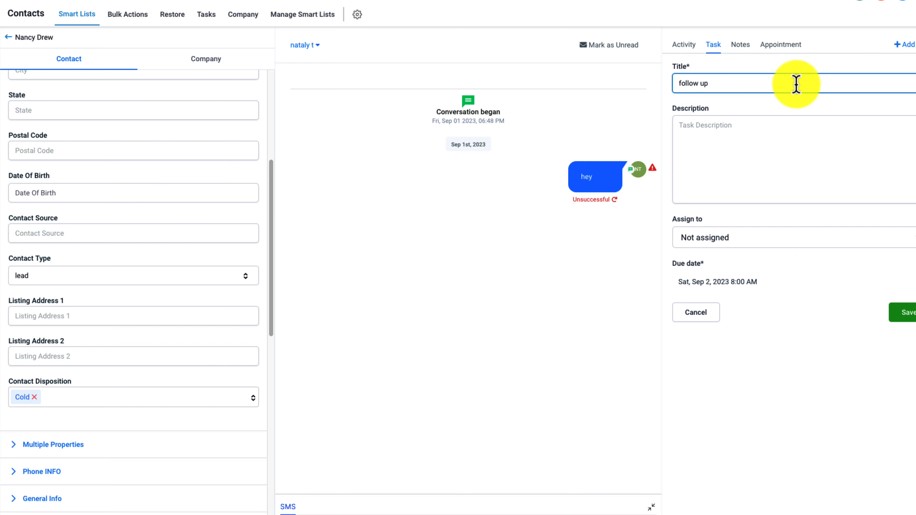
left_click(709, 283)
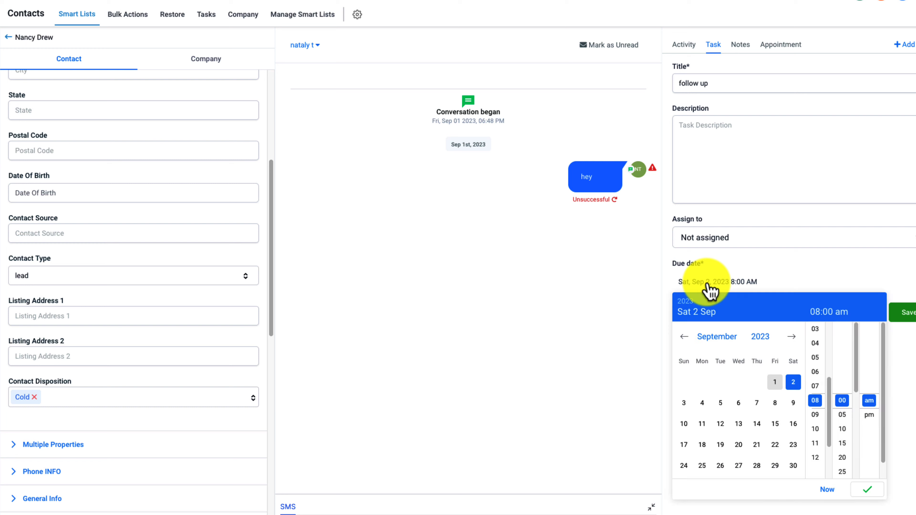
left_click(792, 465)
left_click(867, 489)
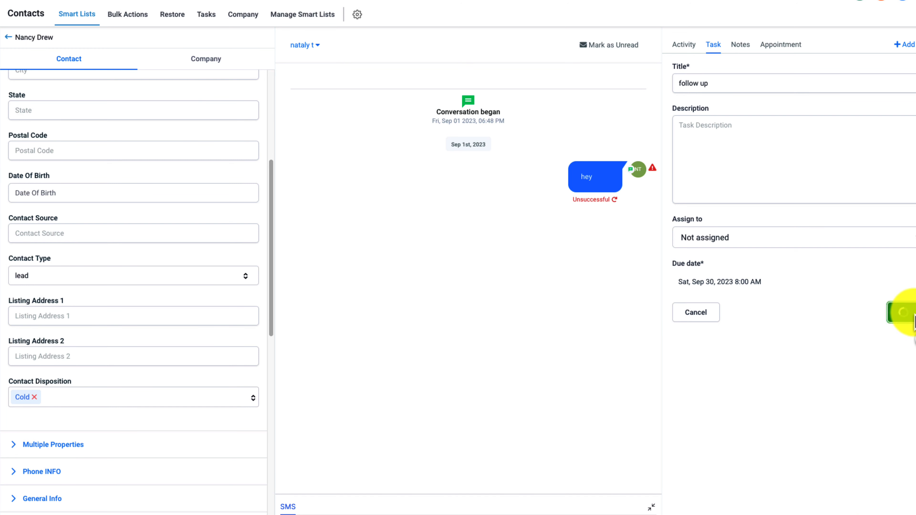
left_click(898, 312)
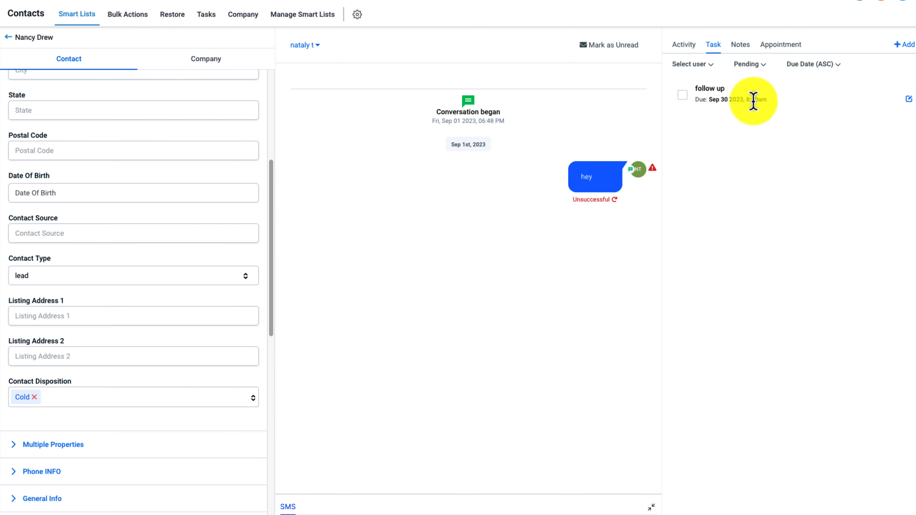
Go to the tasks area, reopen the contact from the contacts list, and show its disposition and pending tasks
left_click(207, 16)
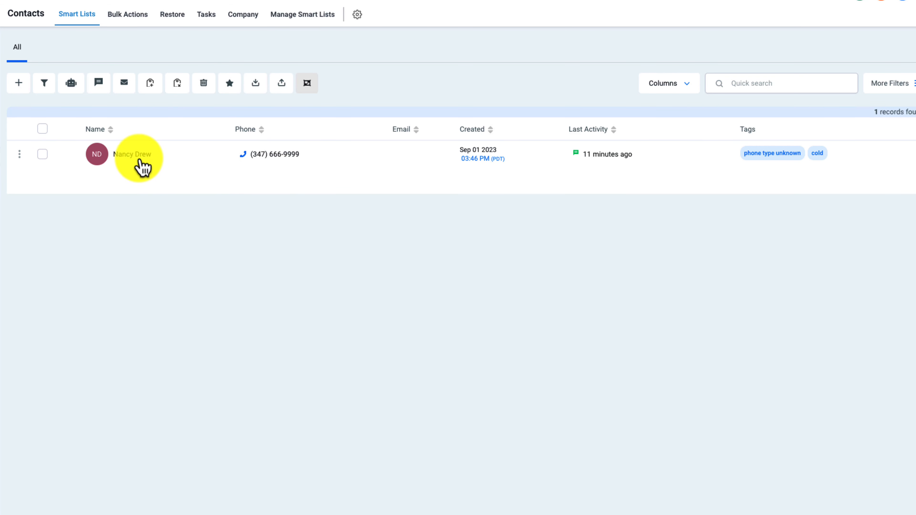
left_click(135, 155)
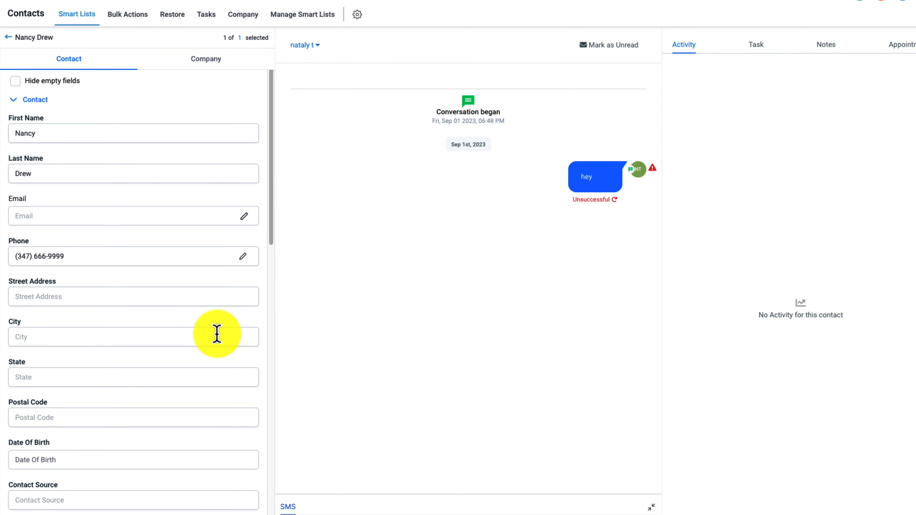
scroll(211, 337, "down", 15)
scroll(207, 339, "up", 8)
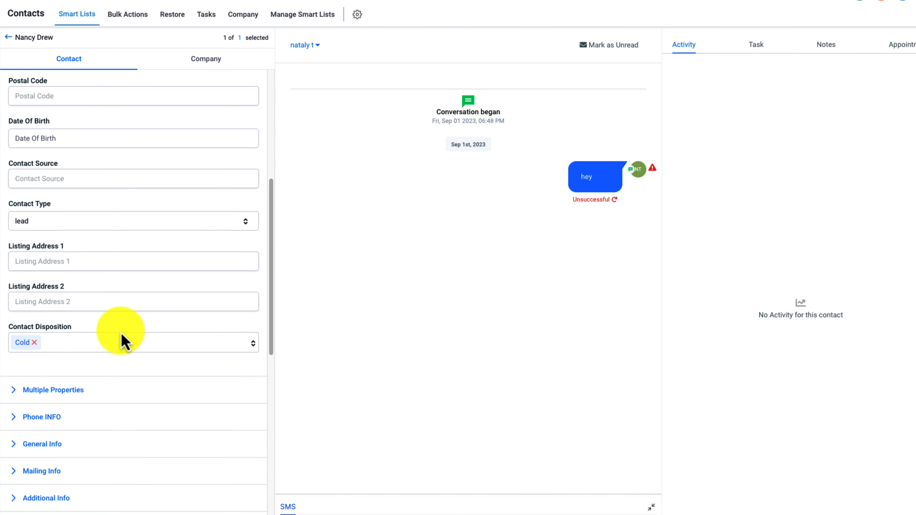
left_click(757, 44)
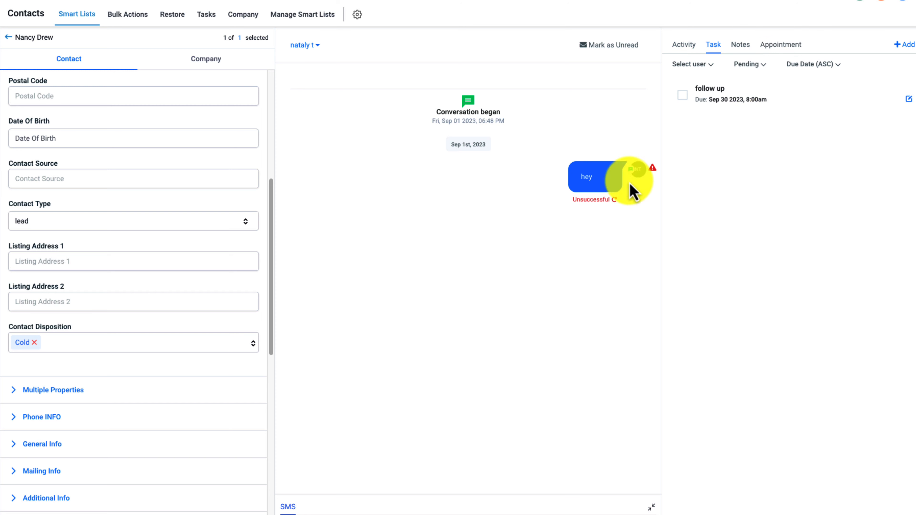
Add the "Task- Follow up 3 days" disposition alongside Cold and refresh the contact's task list
left_click(83, 343)
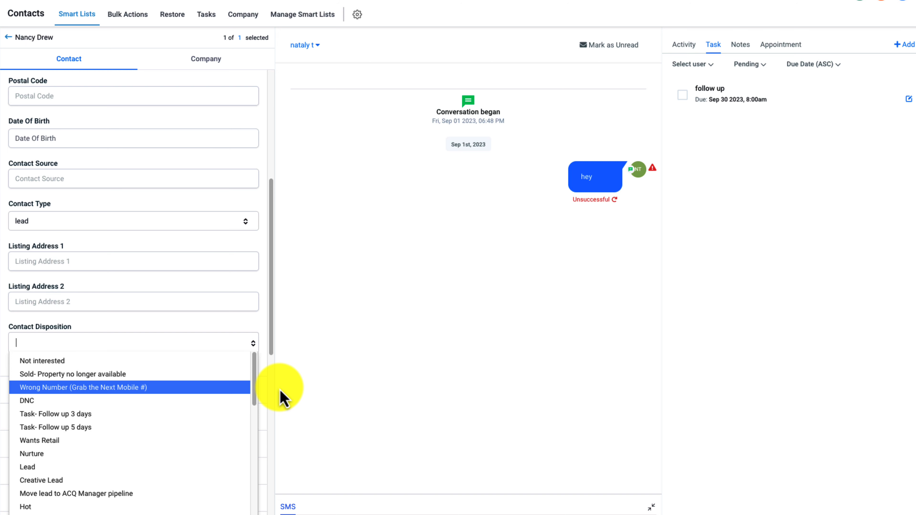
left_click(87, 414)
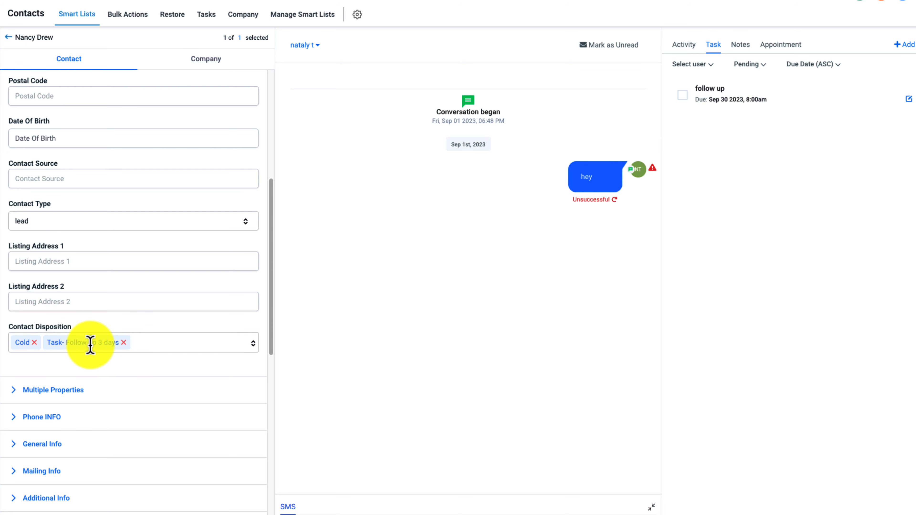
left_click(692, 50)
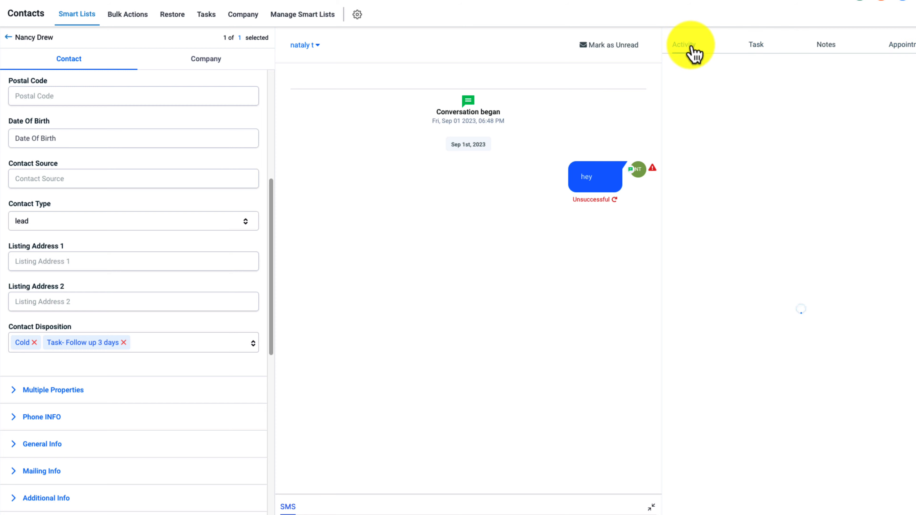
left_click(752, 49)
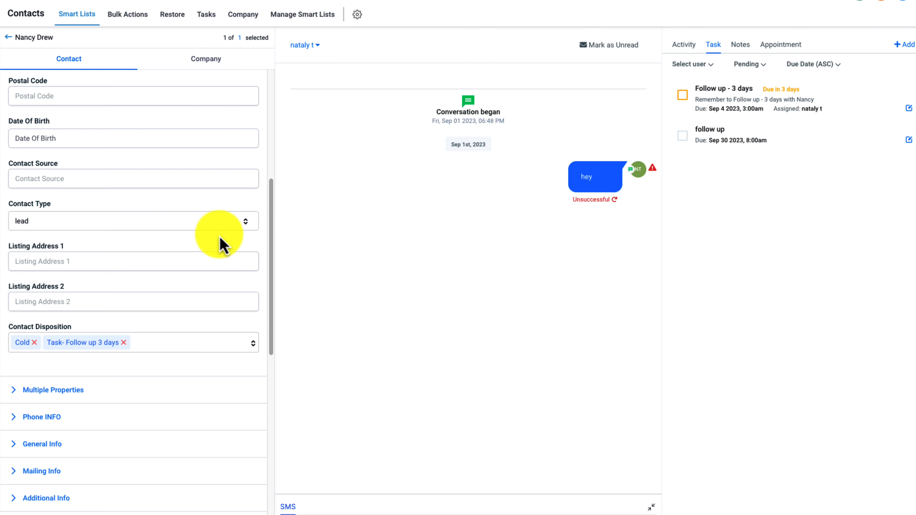
Replace the "Task- Follow up 3 days" disposition with "Task- Follow up 5 days" and check the contact's task list
left_click(125, 342)
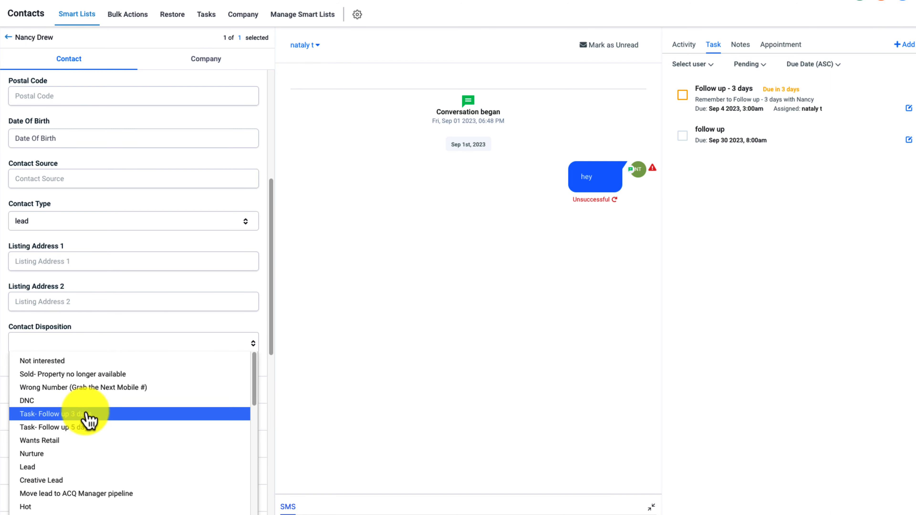
left_click(88, 428)
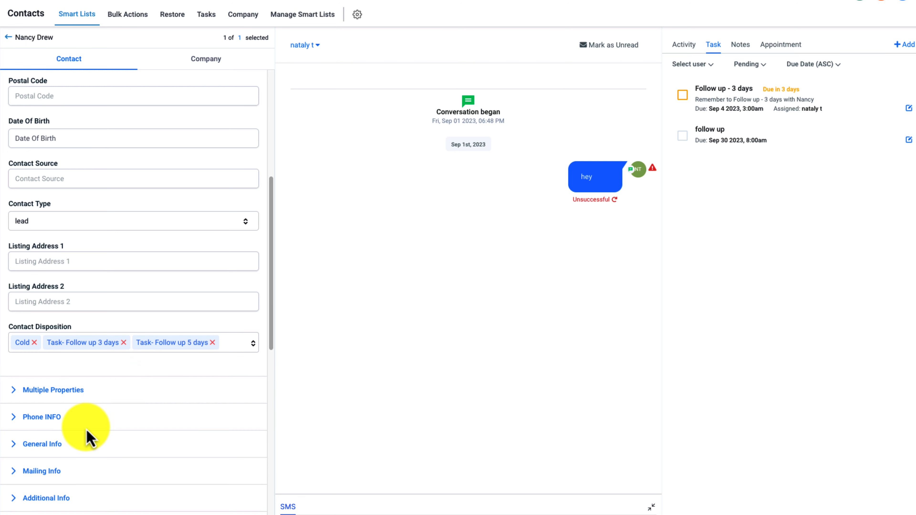
left_click(124, 342)
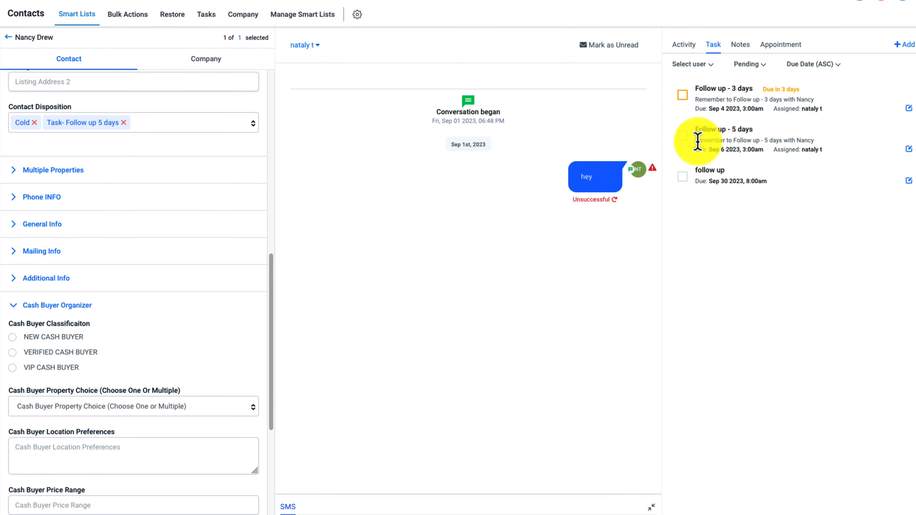
triple_click(722, 133)
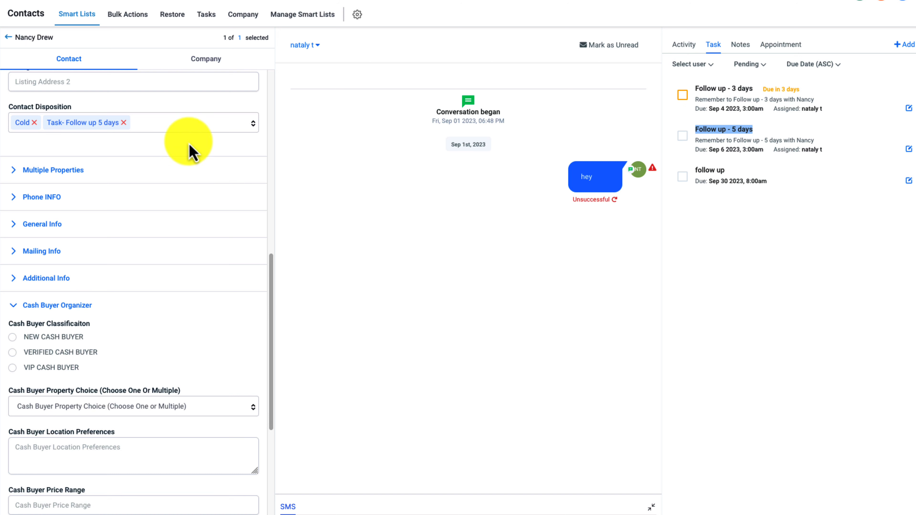
Replace the contact's Cold and "Task- Follow up 5 days" dispositions with "Buyer offer Accepted (Open Escrow/ Collect EMD)"
left_click(123, 123)
scroll(115, 125, "up", 1)
left_click(103, 139)
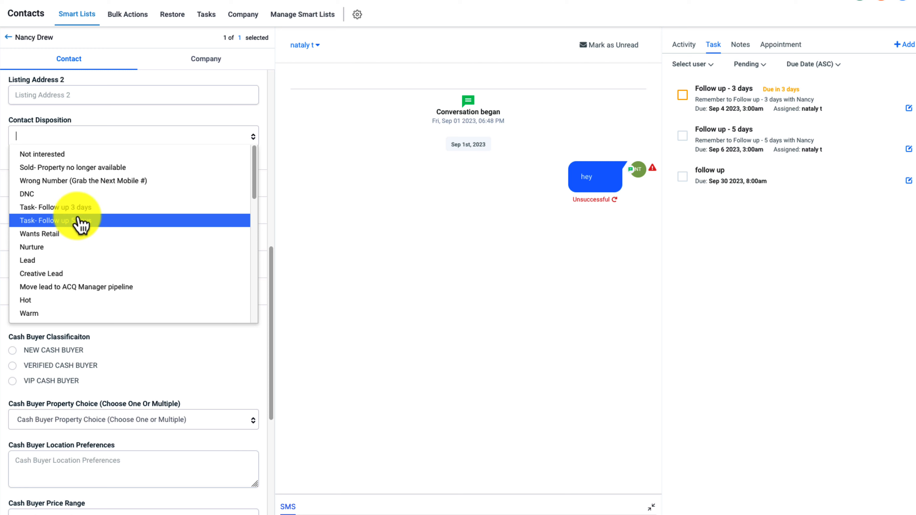
scroll(79, 224, "down", 1)
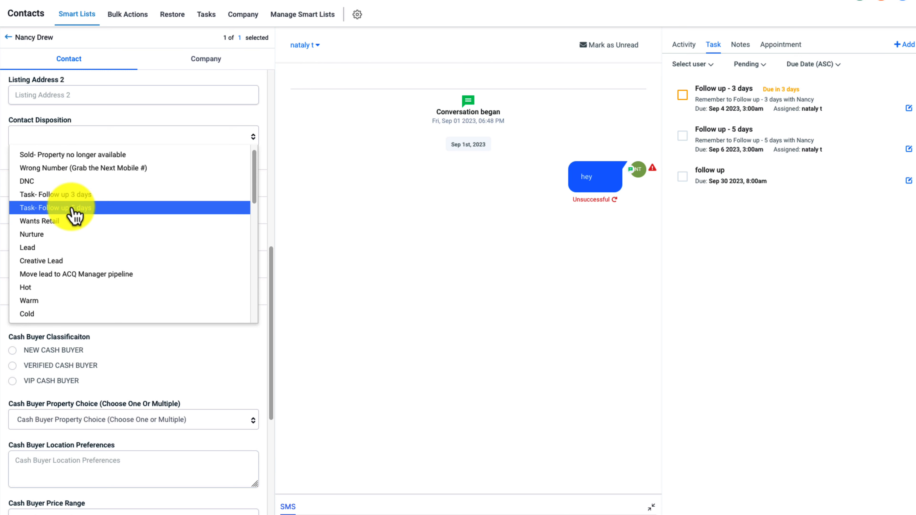
scroll(71, 230, "down", 1)
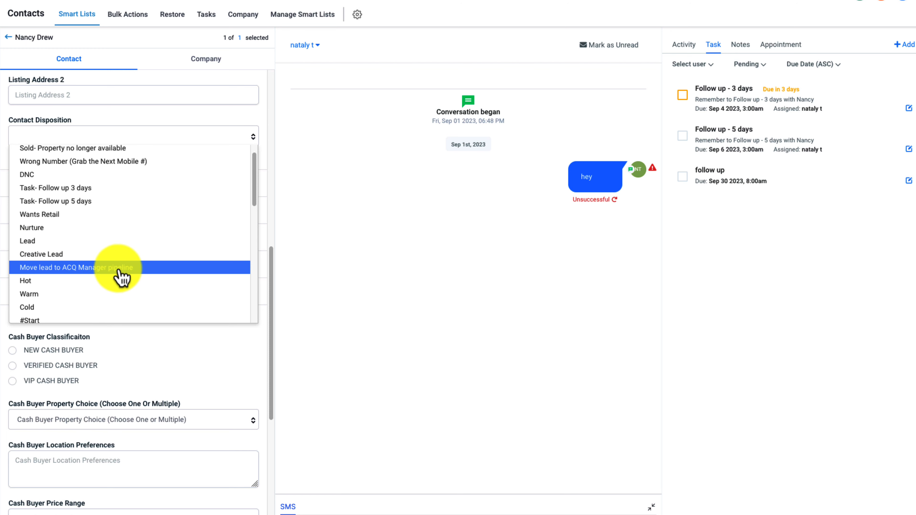
scroll(124, 273, "down", 1)
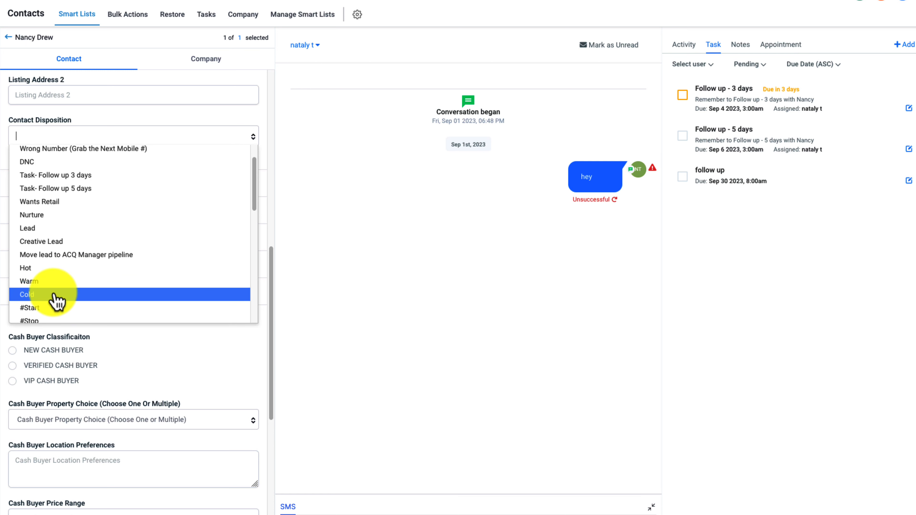
scroll(69, 290, "down", 1)
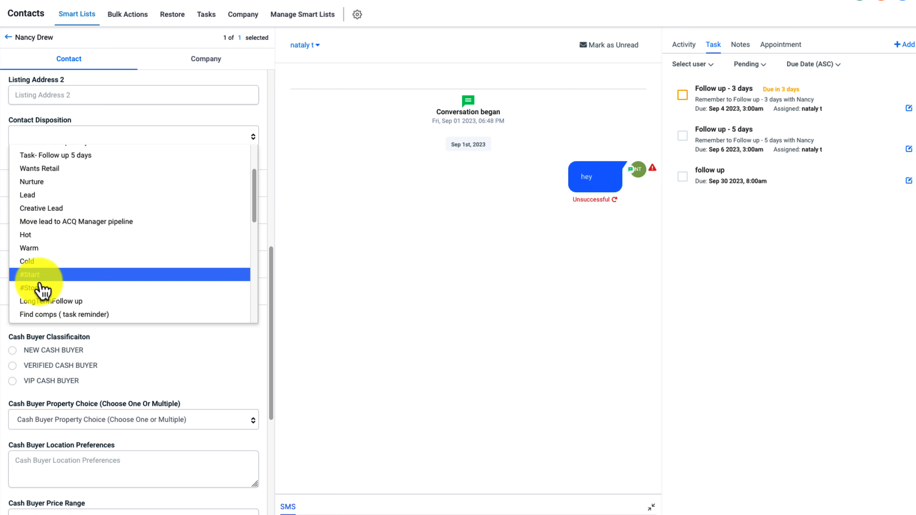
scroll(50, 289, "down", 1)
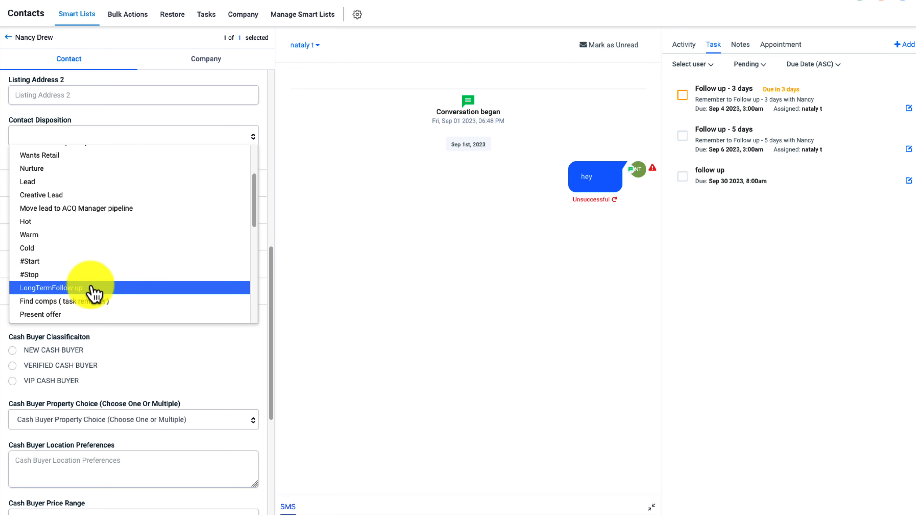
scroll(113, 295, "down", 1)
scroll(116, 296, "down", 1)
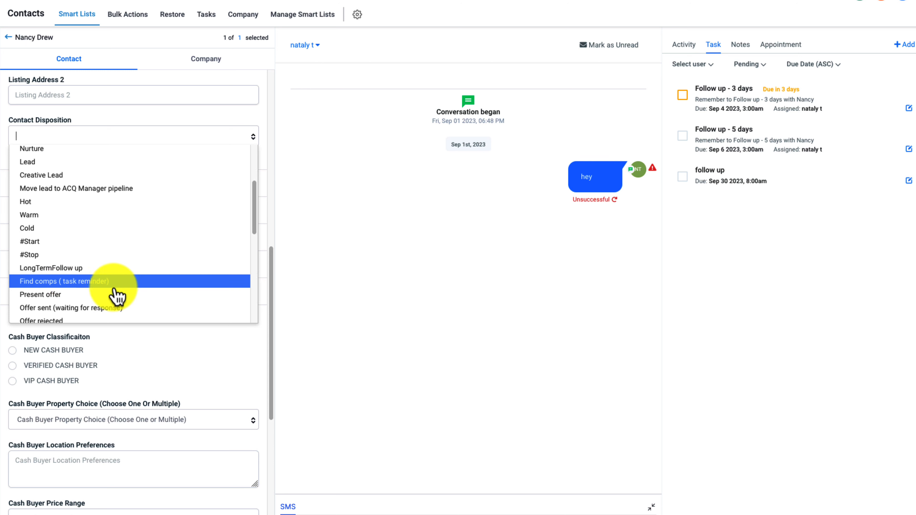
scroll(86, 276, "down", 1)
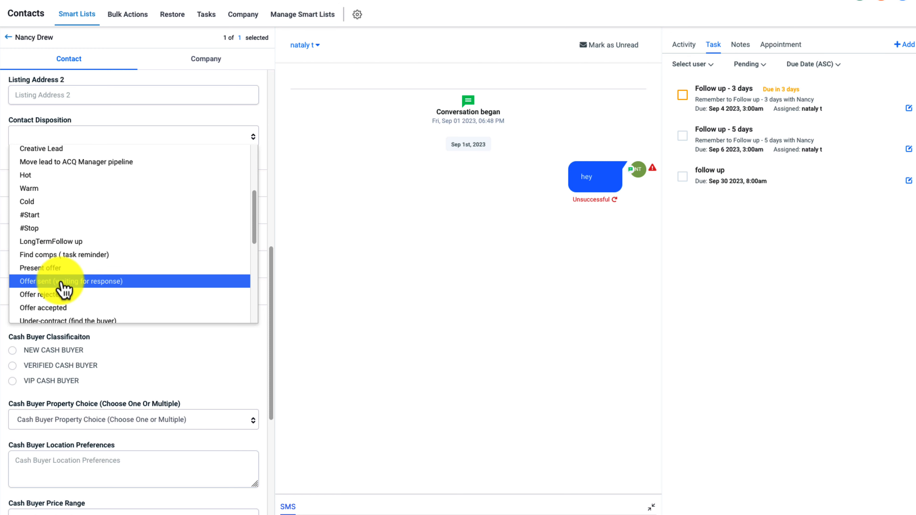
scroll(65, 285, "down", 1)
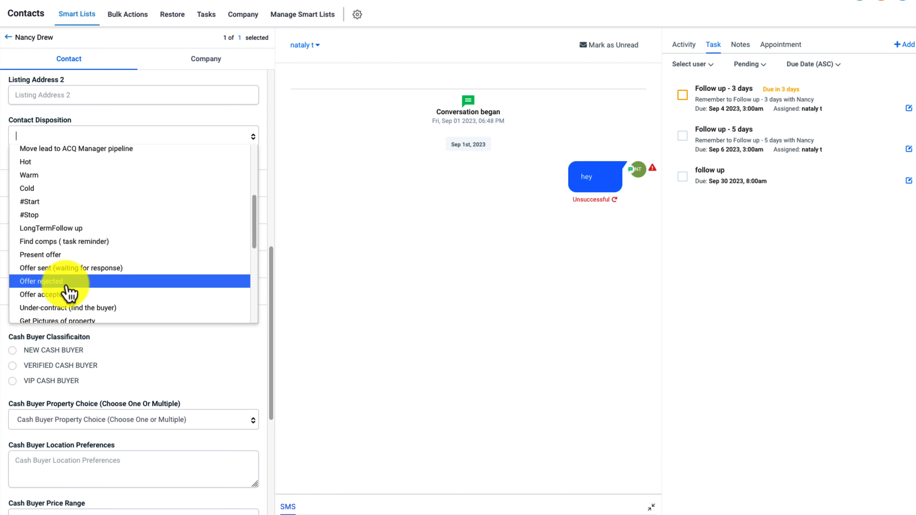
scroll(66, 293, "down", 3)
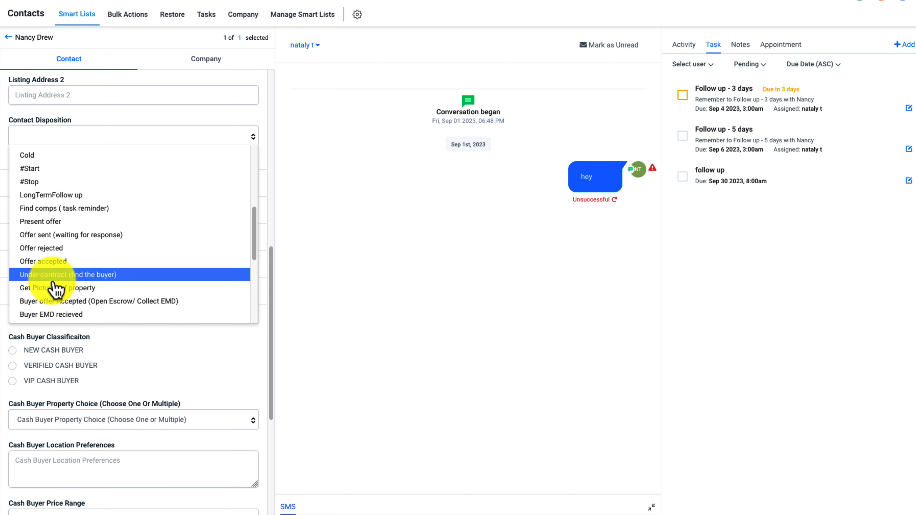
scroll(95, 288, "down", 1)
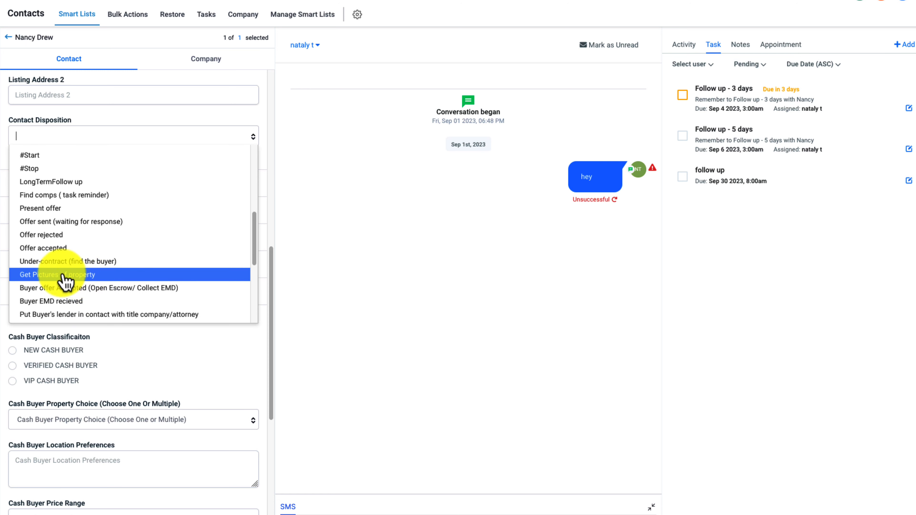
scroll(68, 287, "down", 1)
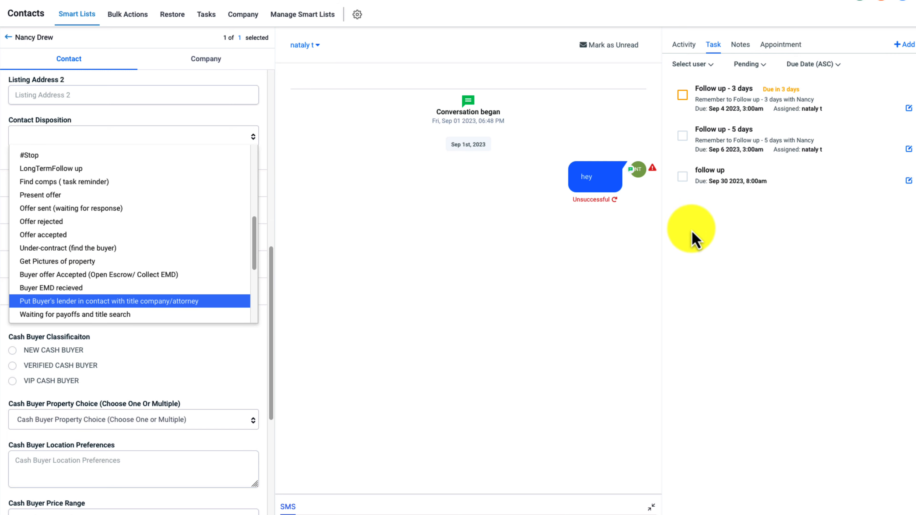
left_click(155, 276)
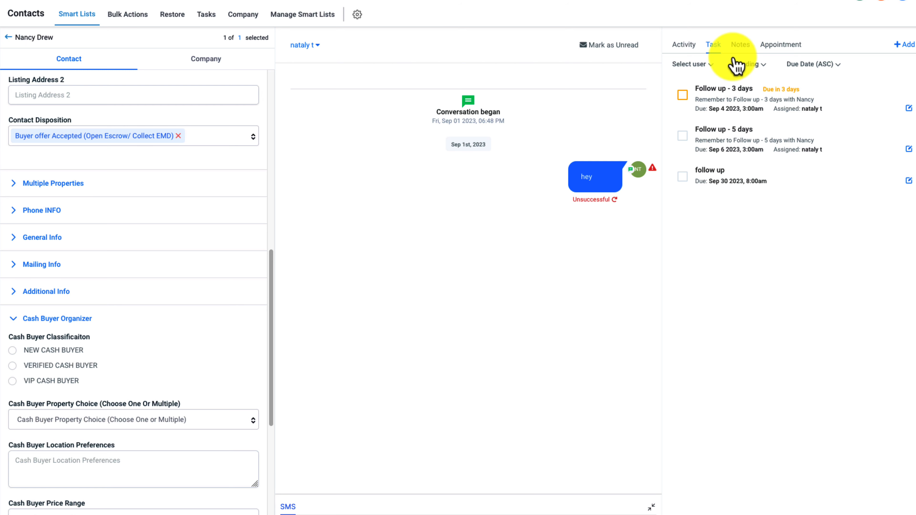
Open the contact's notes and read the accepted buyer offer note, including its EMD terms and next steps
left_click(744, 47)
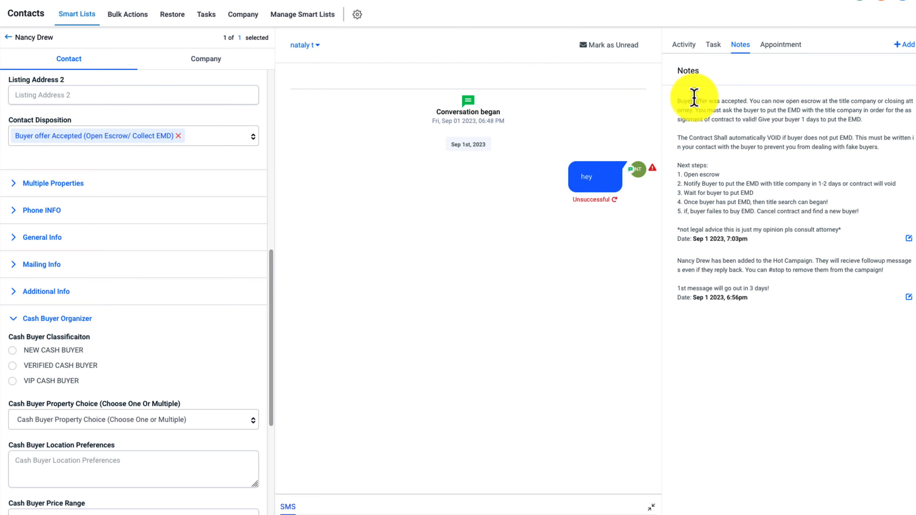
left_click_drag(677, 101, 865, 126)
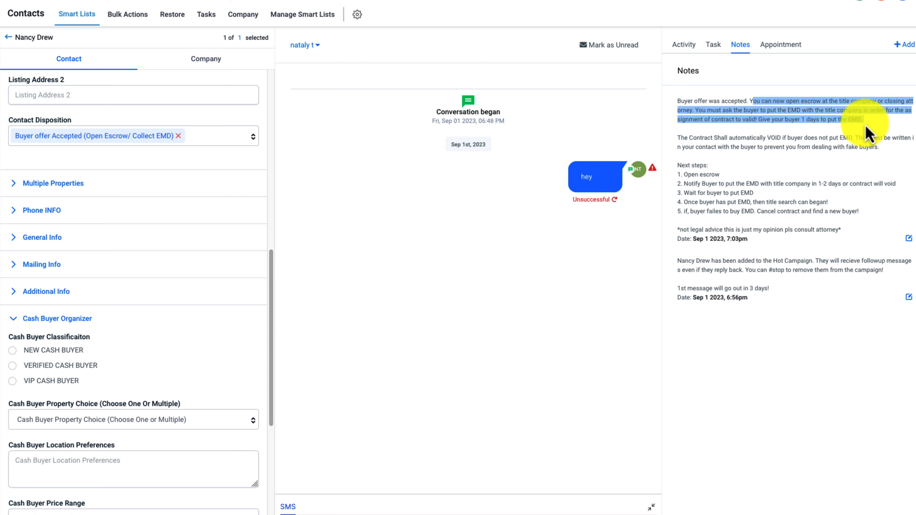
left_click_drag(676, 138, 881, 150)
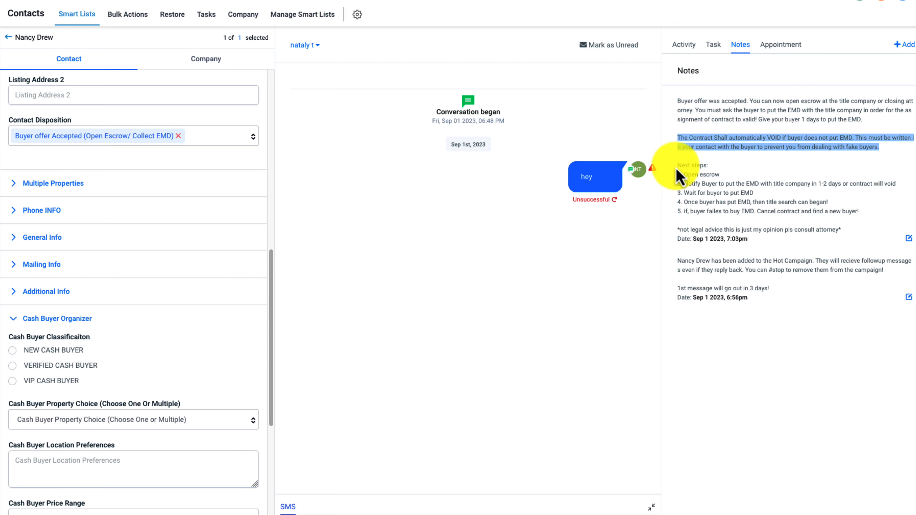
left_click_drag(671, 164, 859, 222)
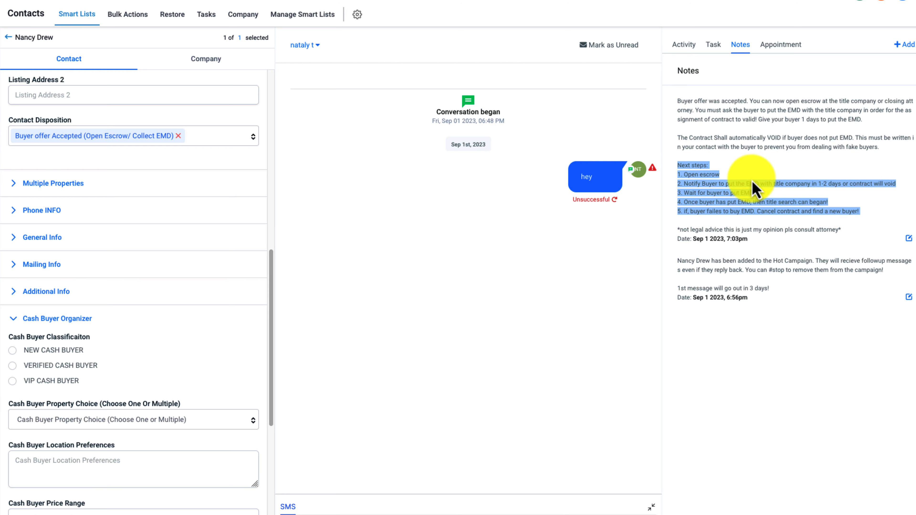
left_click(705, 174)
left_click_drag(675, 175, 882, 184)
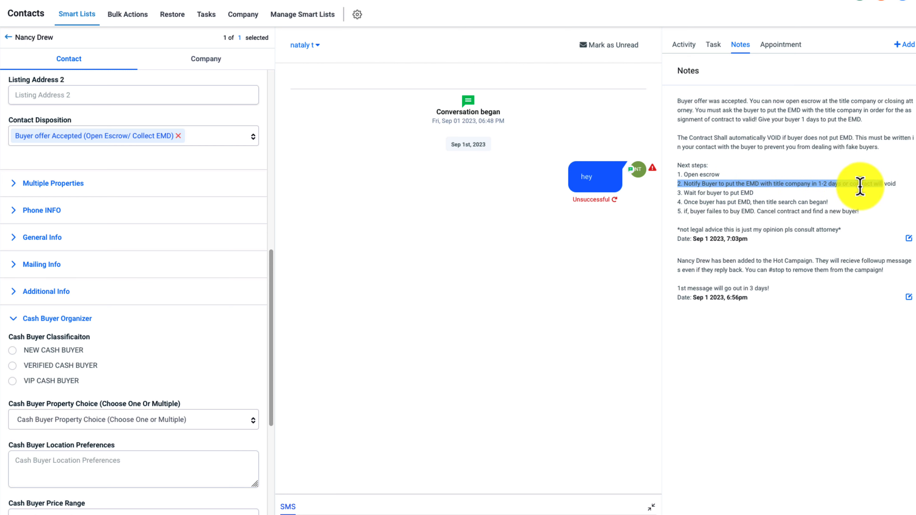
left_click_drag(678, 194, 765, 198)
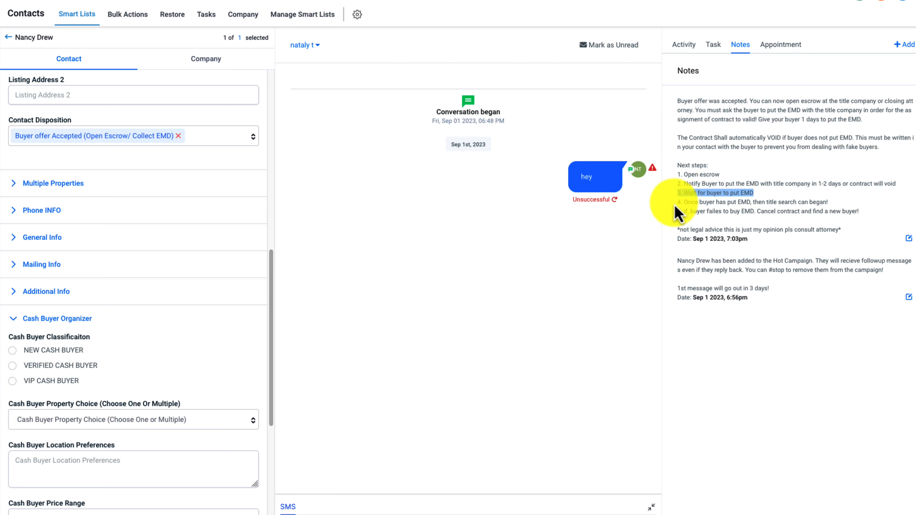
left_click_drag(677, 203, 821, 205)
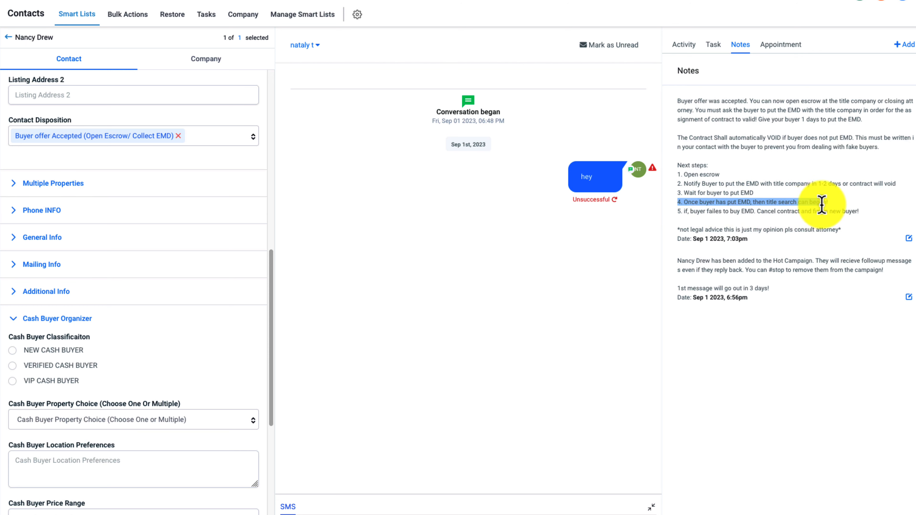
left_click_drag(677, 211, 740, 215)
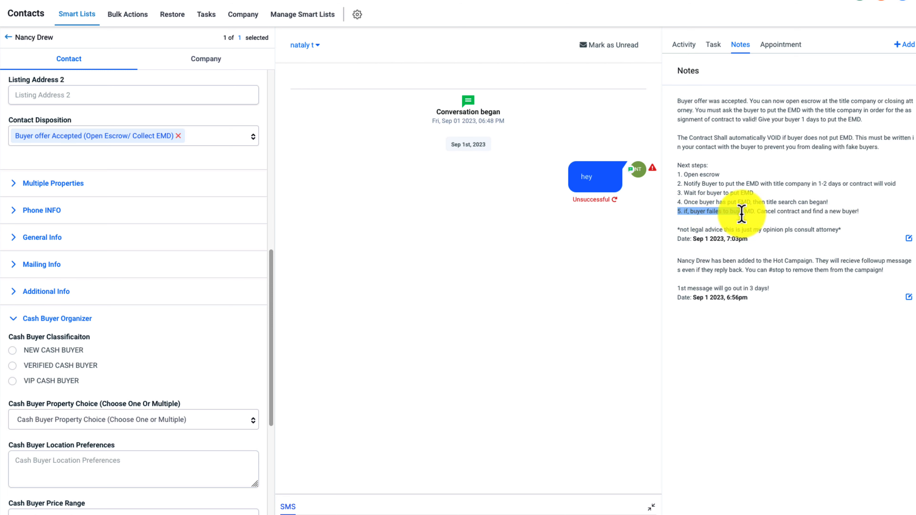
left_click_drag(741, 215, 760, 209)
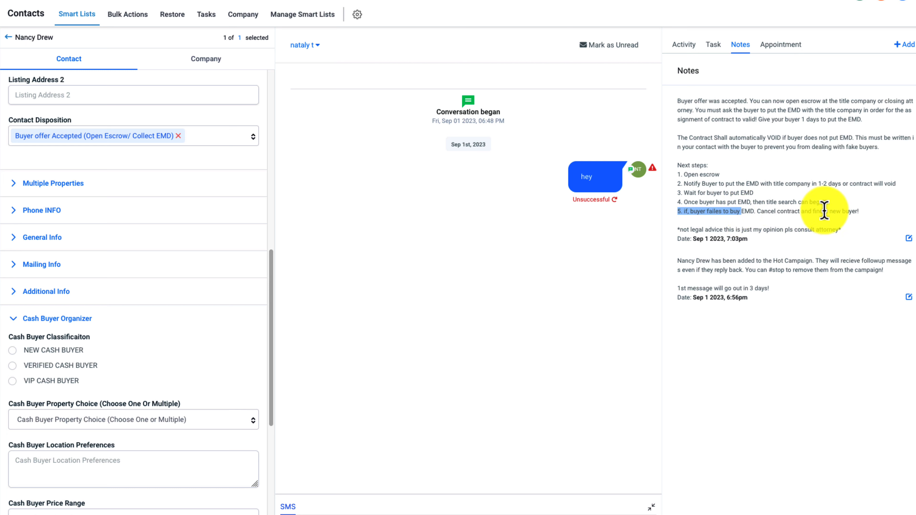
left_click(801, 202)
left_click_drag(673, 162, 883, 210)
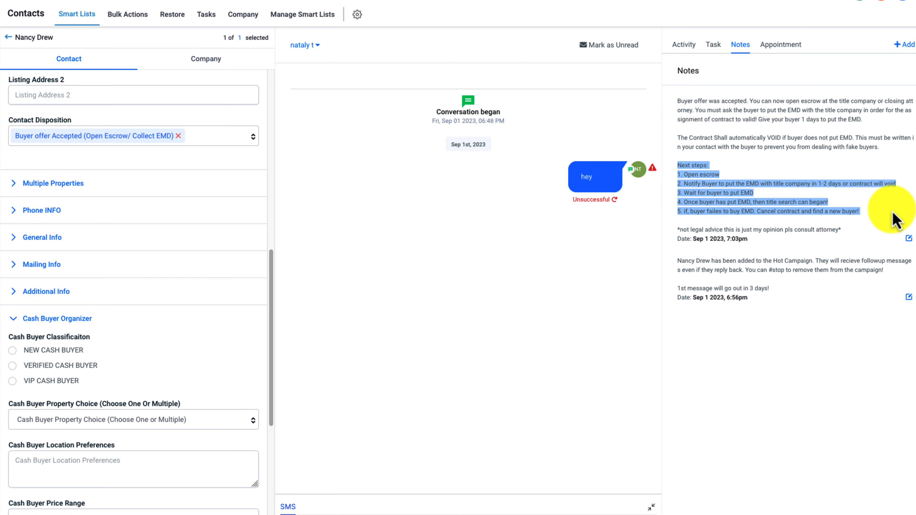
left_click(730, 214)
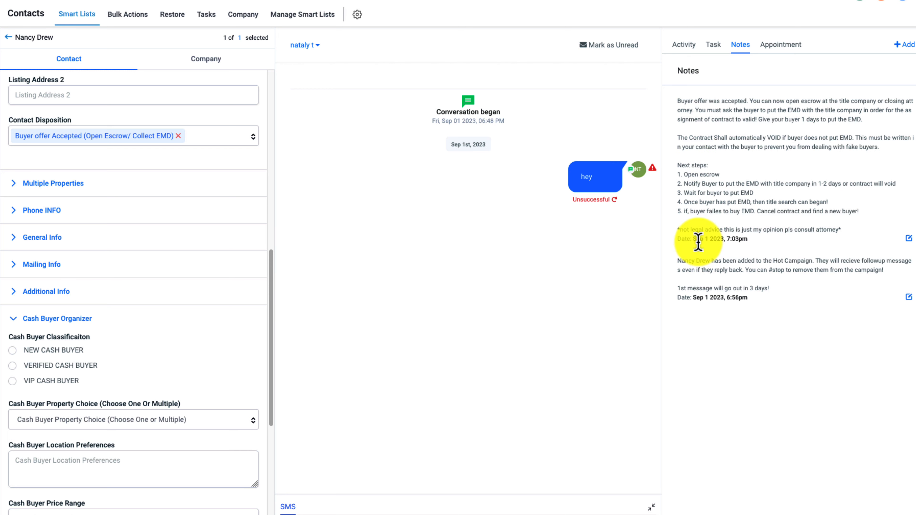
Replace the contact's "Buyer offer Accepted (Open Escrow/ Collect EMD)" disposition with "Buyer EMD recieved"
left_click(180, 137)
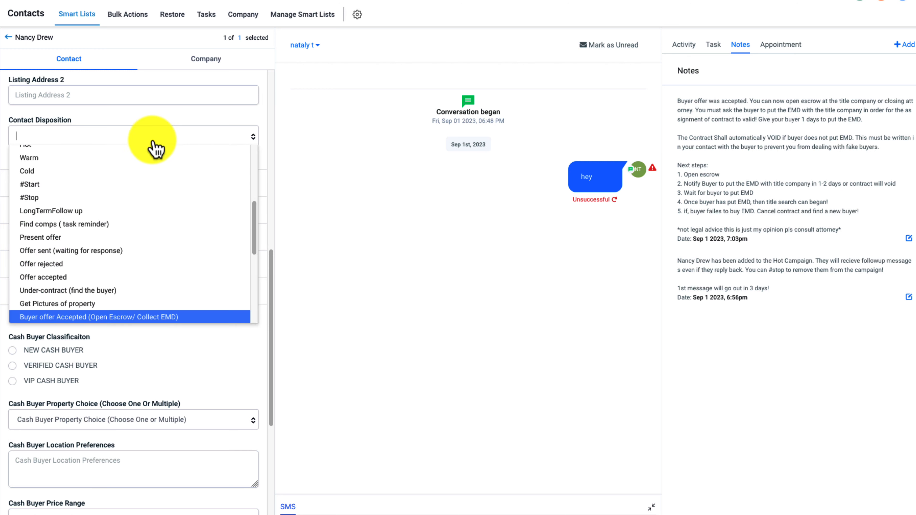
scroll(123, 254, "down", 2)
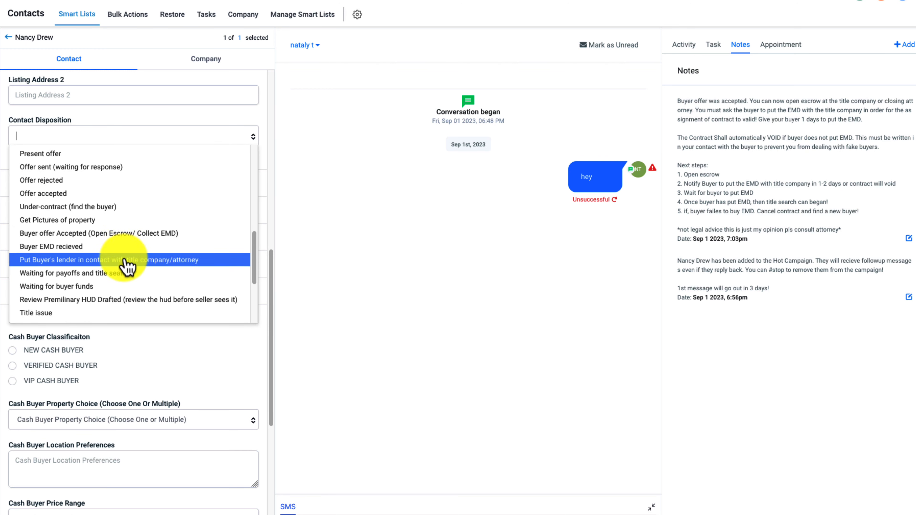
left_click(142, 248)
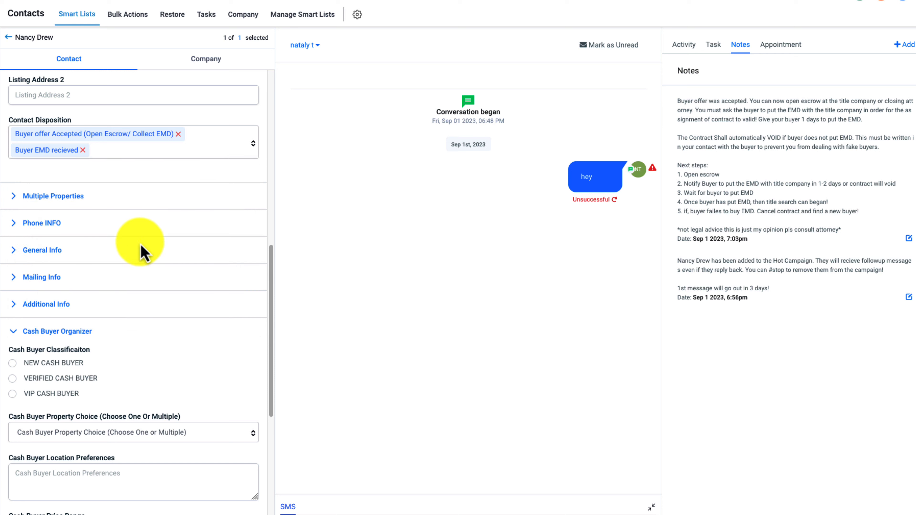
left_click(178, 134)
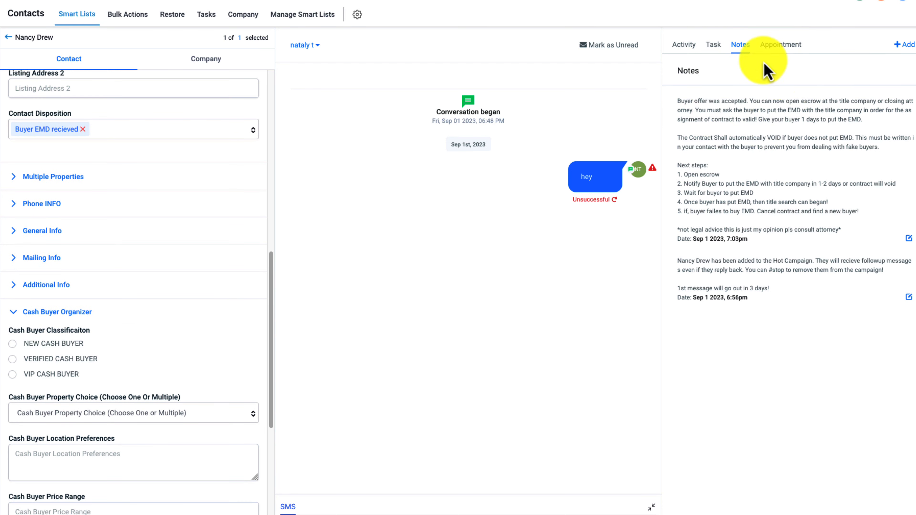
Check the contact's tasks and read the newest note about the buyer's earnest money
left_click(717, 48)
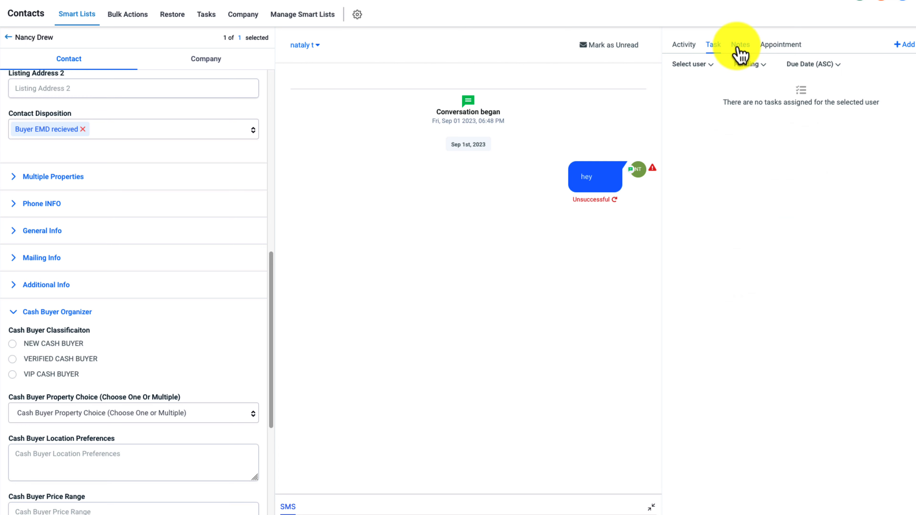
left_click(737, 46)
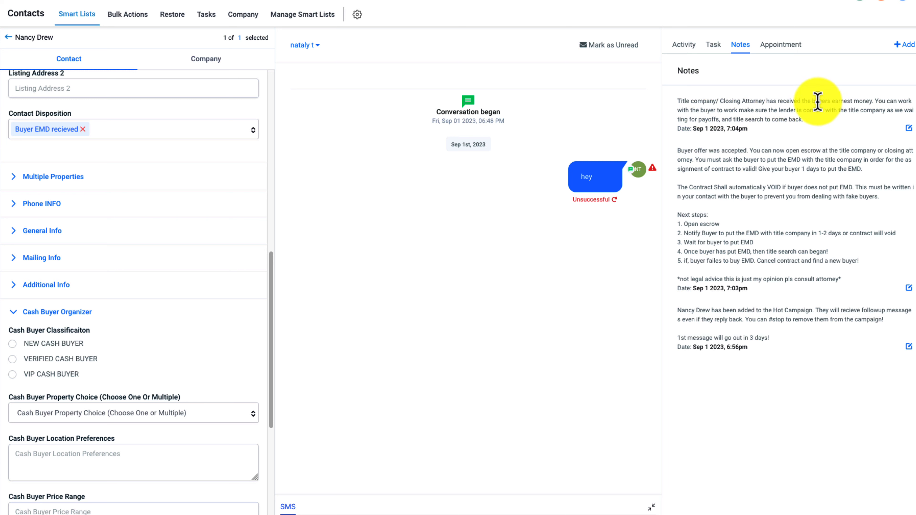
left_click_drag(817, 101, 867, 108)
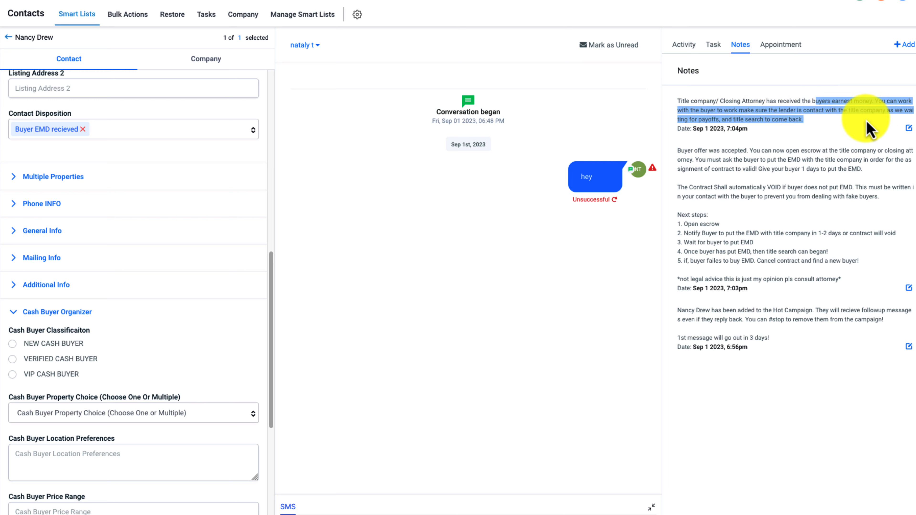
left_click(714, 45)
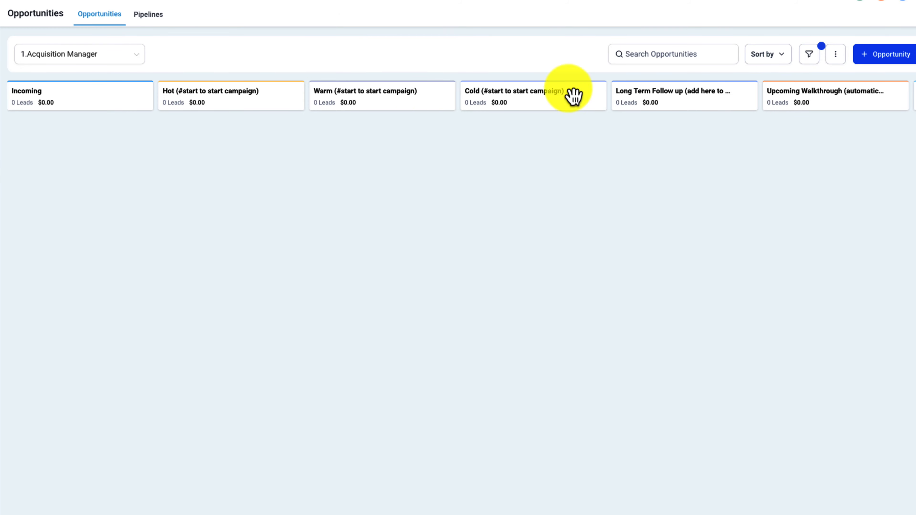
Find the contact's card in the Acquisition Manager pipeline's Buyer EMD Received stage, and show the list of available pipelines
scroll(735, 115, "right", 15)
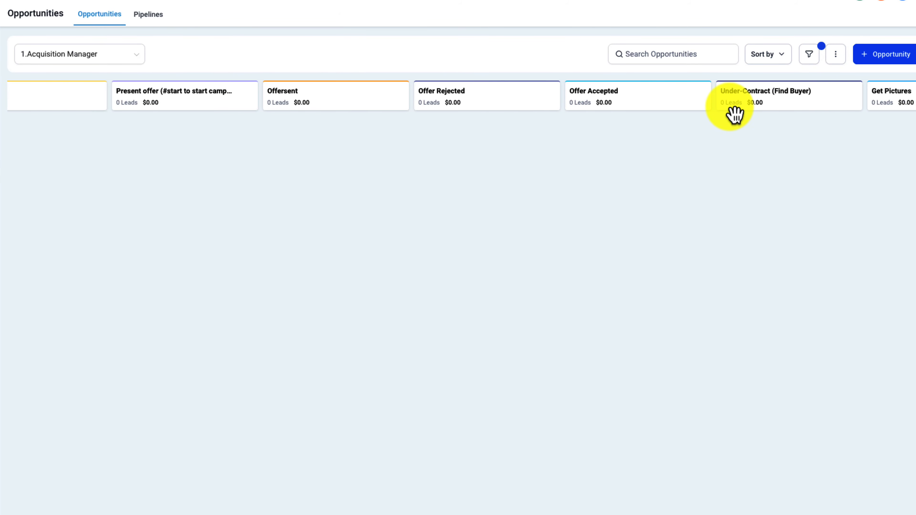
scroll(735, 115, "right", 12)
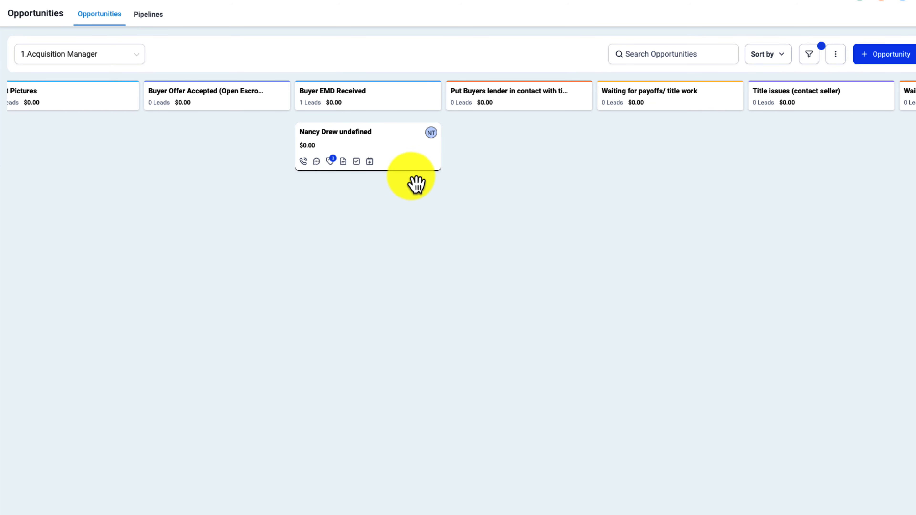
scroll(415, 184, "left", 7)
left_click(80, 64)
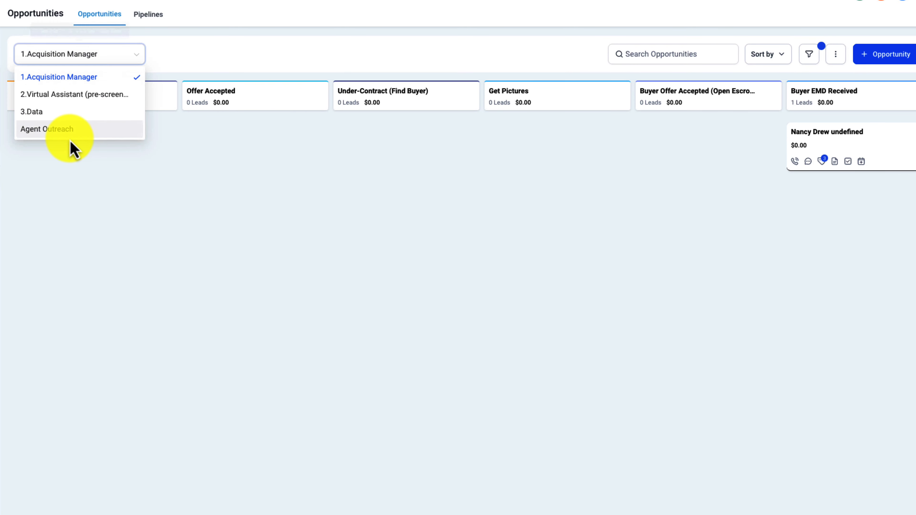
Switch the opportunities board to the Agent Outreach pipeline and review its stages
left_click(68, 129)
scroll(238, 236, "left", 20)
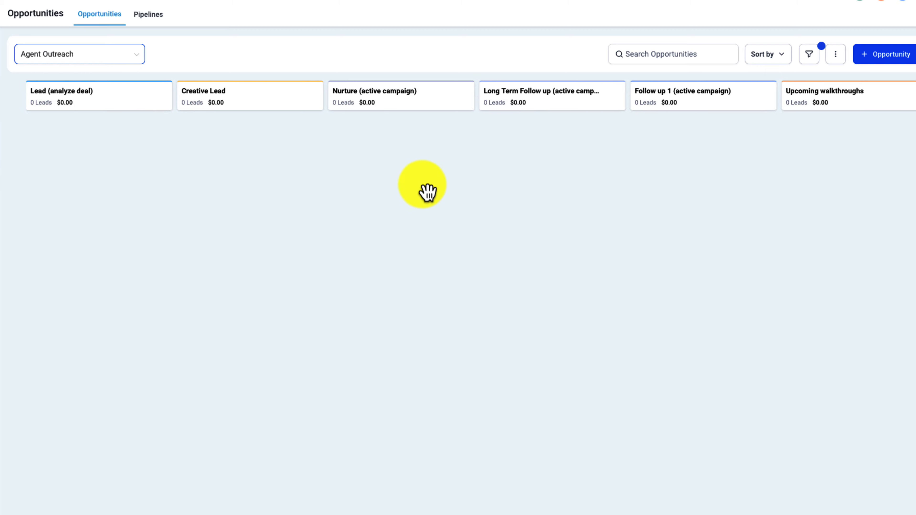
scroll(427, 192, "right", 3)
scroll(440, 190, "left", 3)
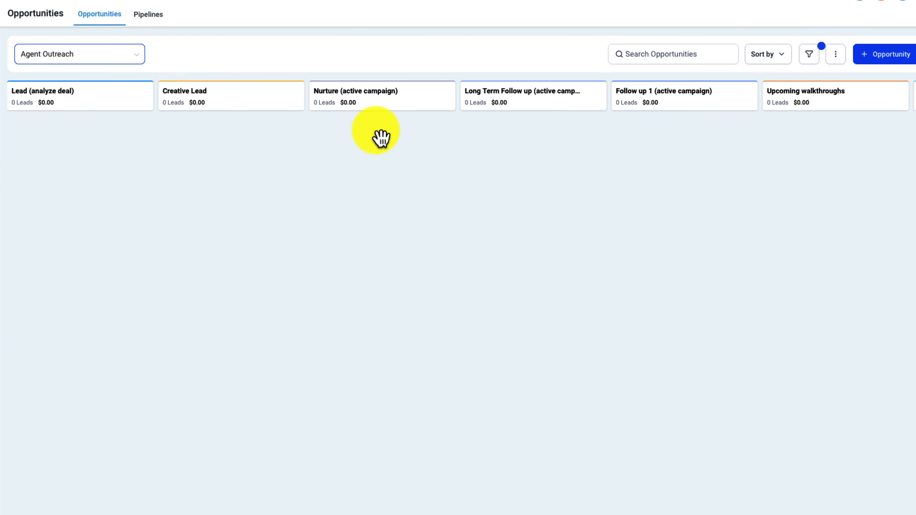
Switch back to the 1.Acquisition Manager pipeline and review its stages from Incoming through the title and payoff stages
left_click(127, 58)
left_click(103, 78)
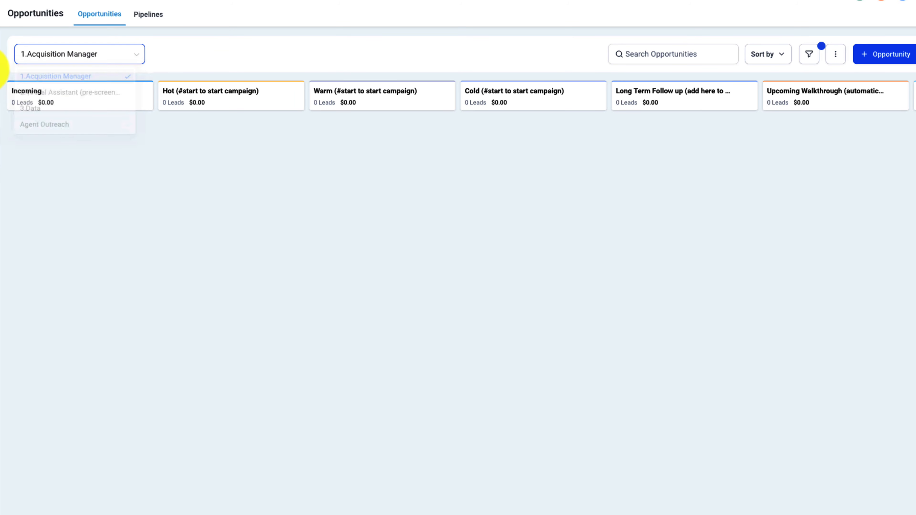
scroll(248, 119, "right", 10)
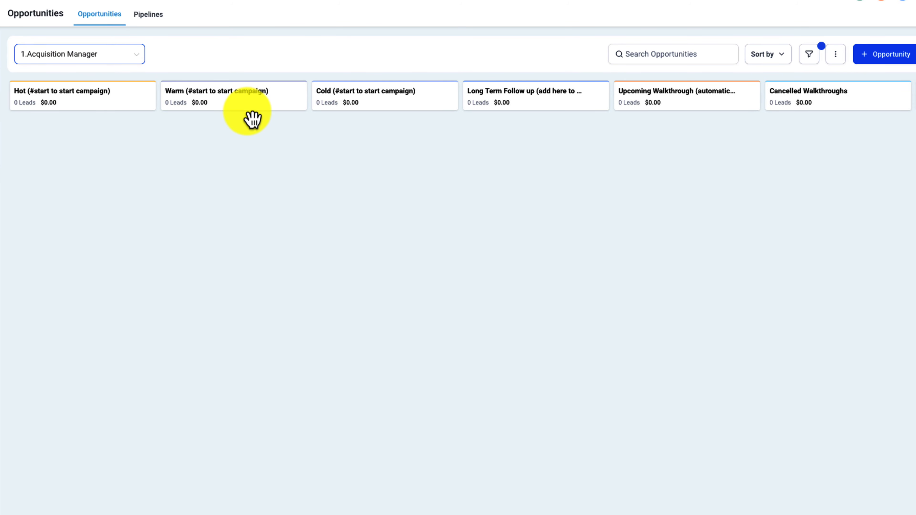
scroll(252, 119, "right", 10)
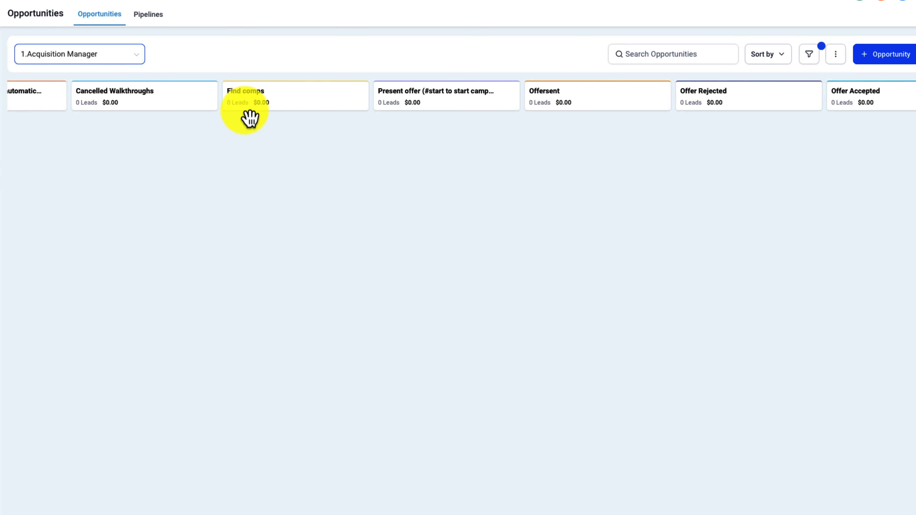
scroll(561, 143, "right", 15)
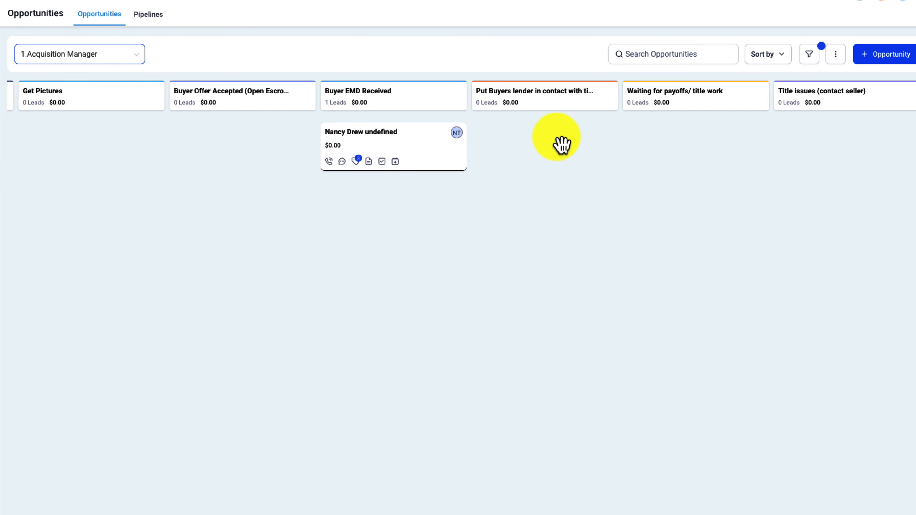
scroll(555, 137, "right", 15)
scroll(554, 135, "left", 20)
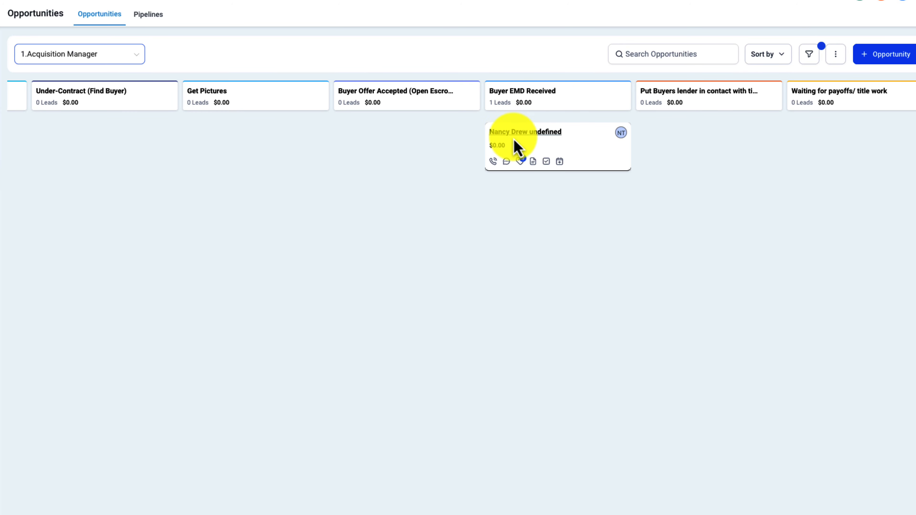
Open the contact from its Buyer EMD Received card and review the full list of contact disposition options
left_click(518, 146)
scroll(144, 390, "down", 5)
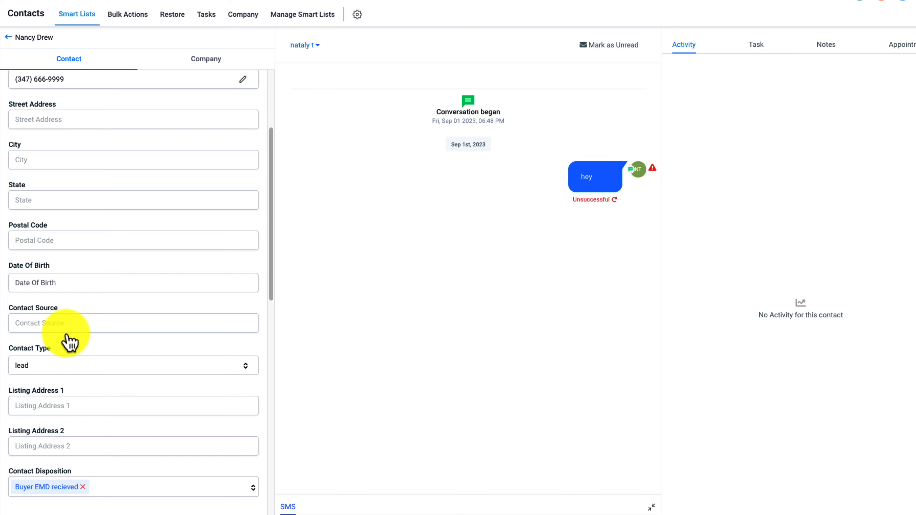
scroll(85, 487, "down", 1)
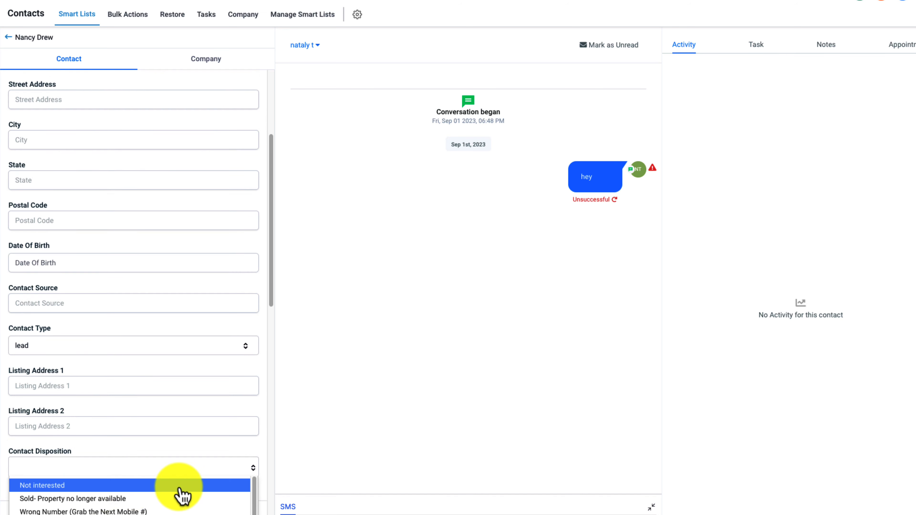
scroll(182, 494, "down", 8)
scroll(249, 467, "down", 4)
scroll(209, 462, "up", 2)
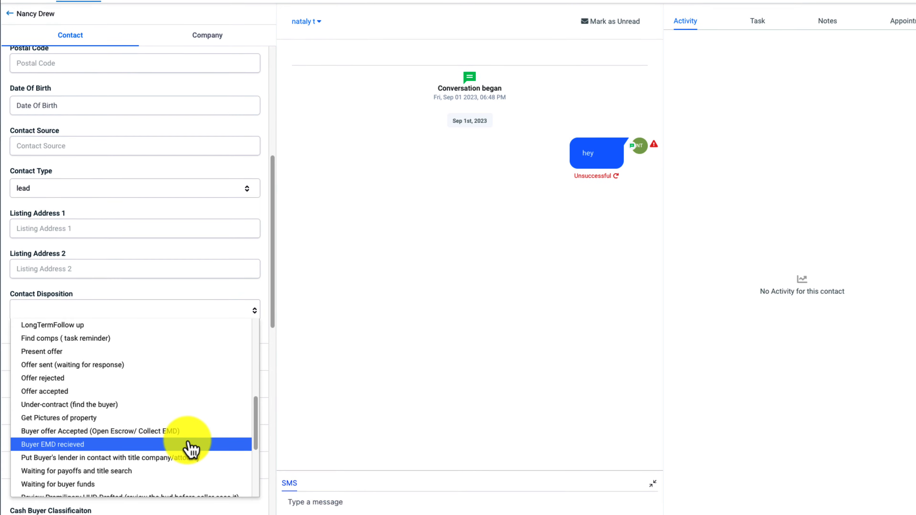
scroll(187, 447, "down", 2)
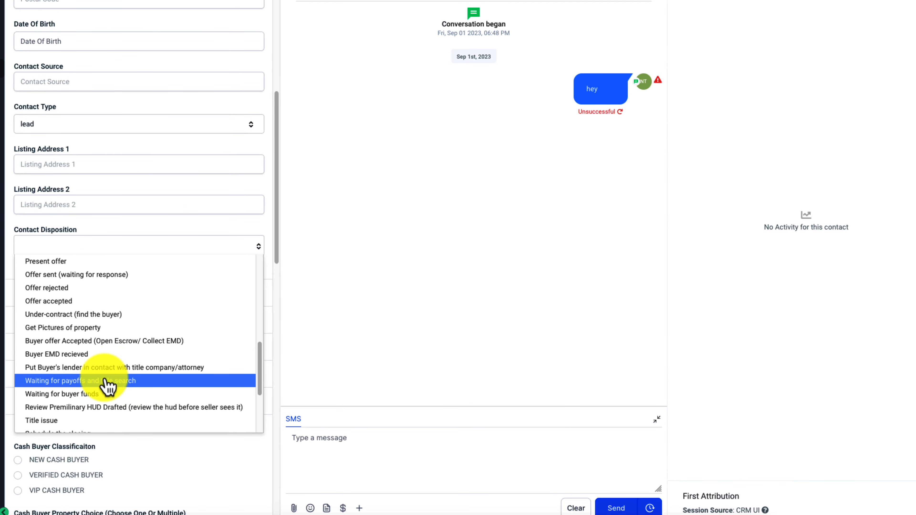
scroll(108, 382, "down", 1)
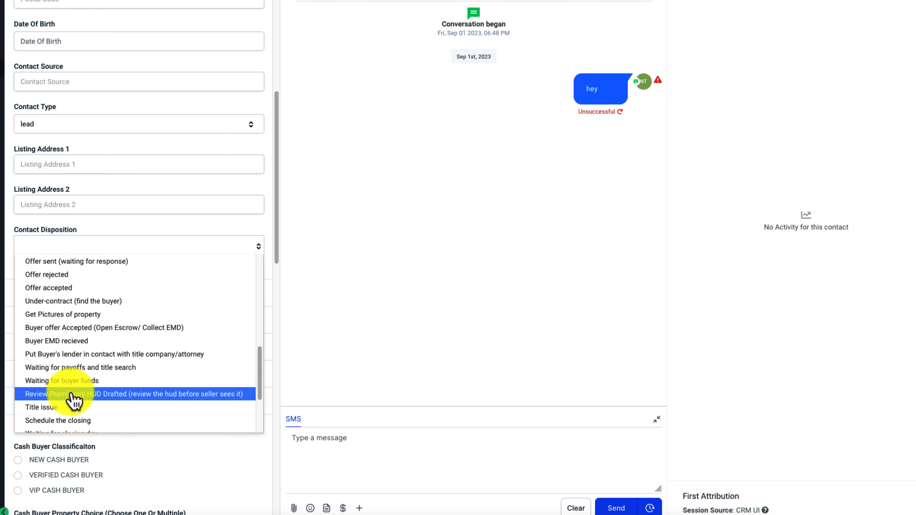
scroll(93, 405, "down", 1)
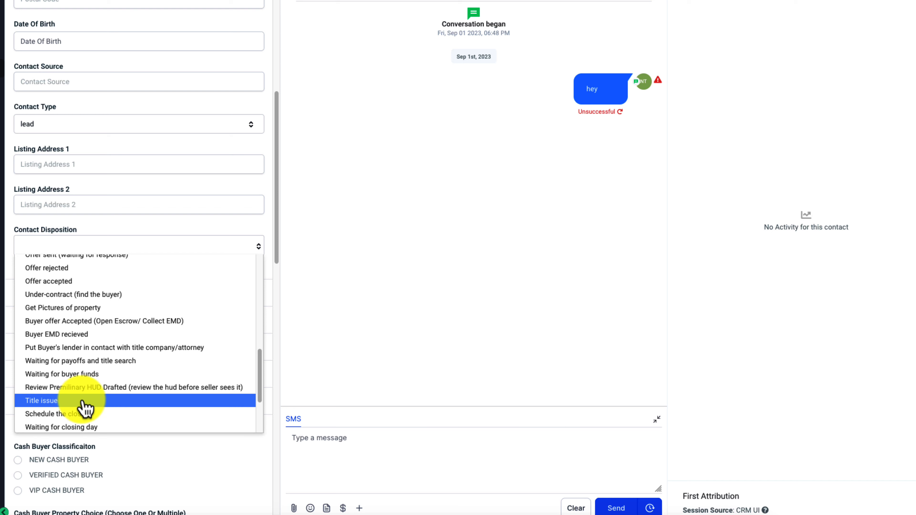
scroll(84, 408, "down", 4)
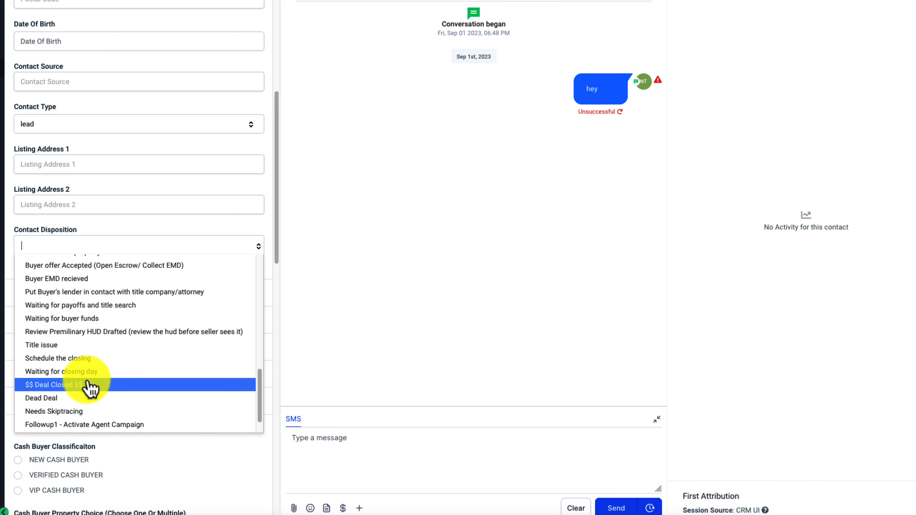
scroll(90, 388, "up", 10)
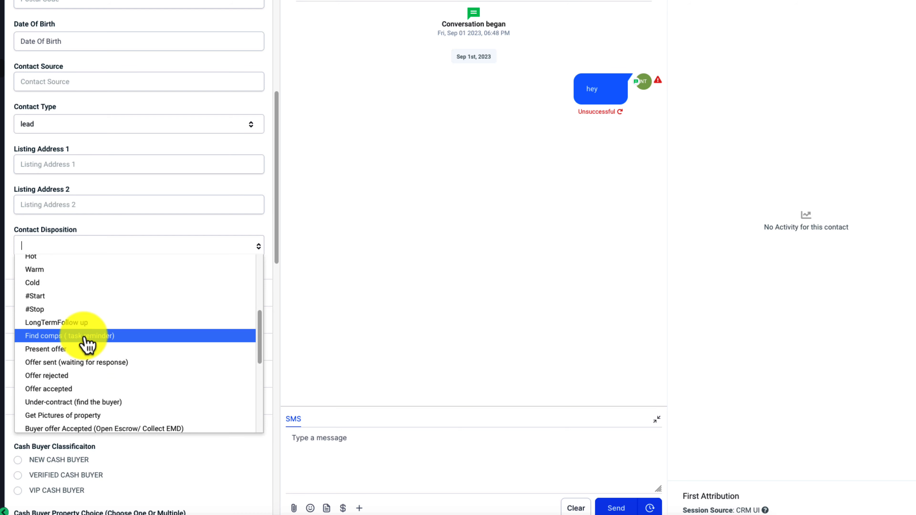
scroll(86, 344, "up", 10)
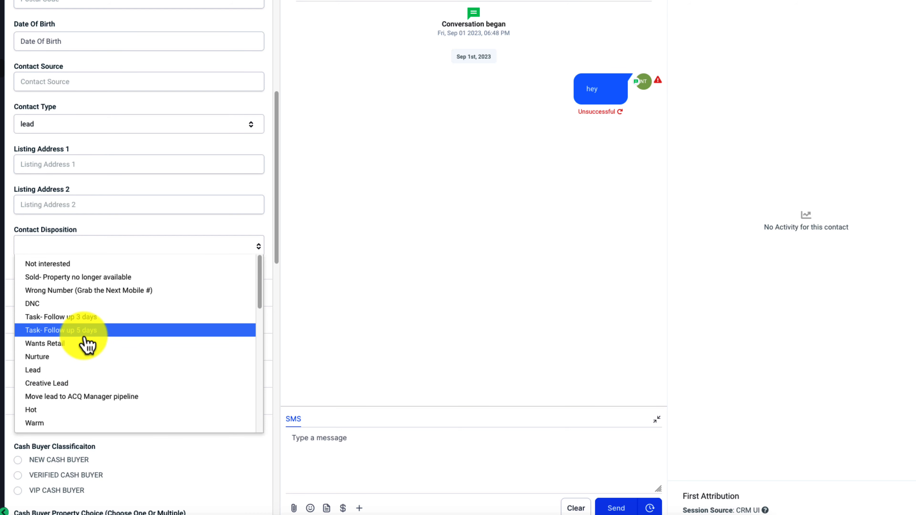
scroll(87, 345, "down", 20)
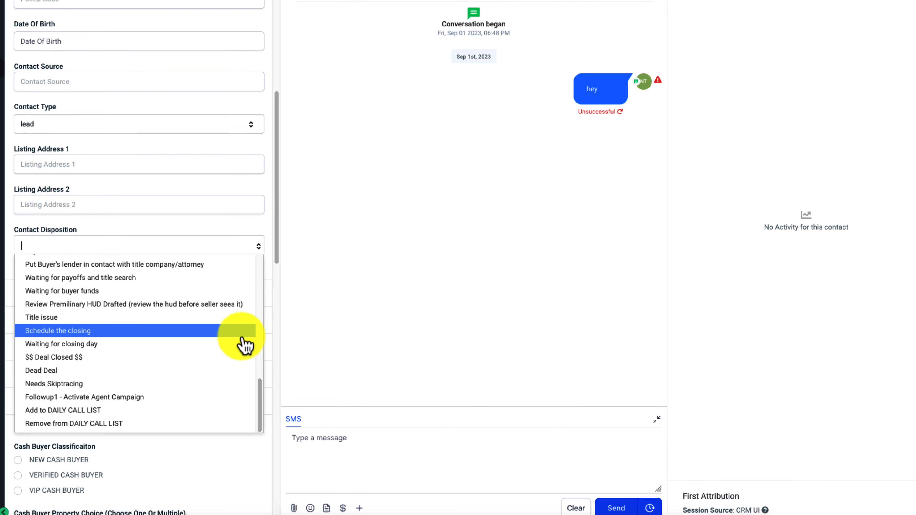
left_click(339, 260)
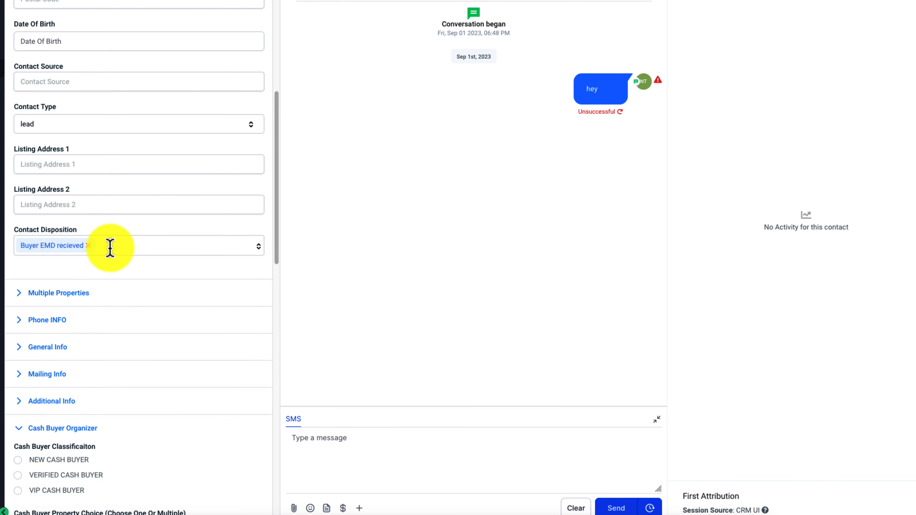
Replace the contact's "Buyer EMD recieved" disposition with "Add to DAILY CALL LIST"
left_click(89, 246)
left_click(90, 246)
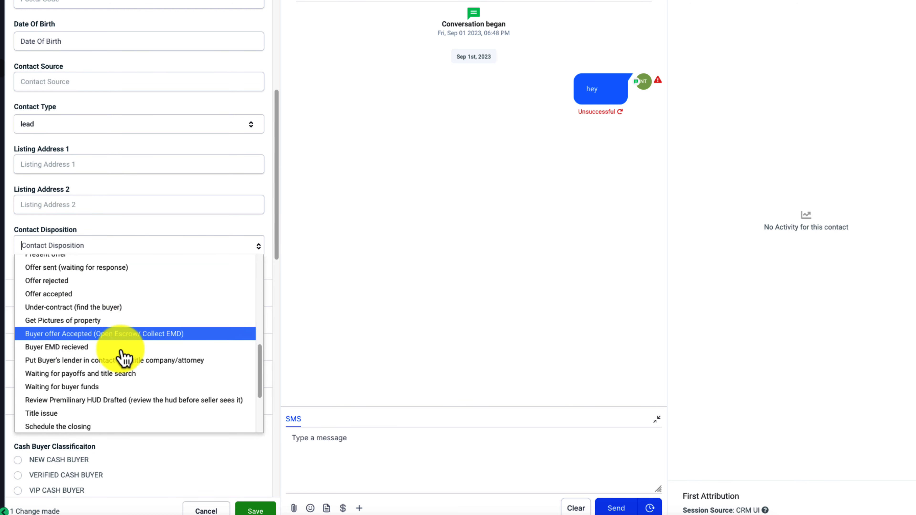
scroll(110, 360, "down", 5)
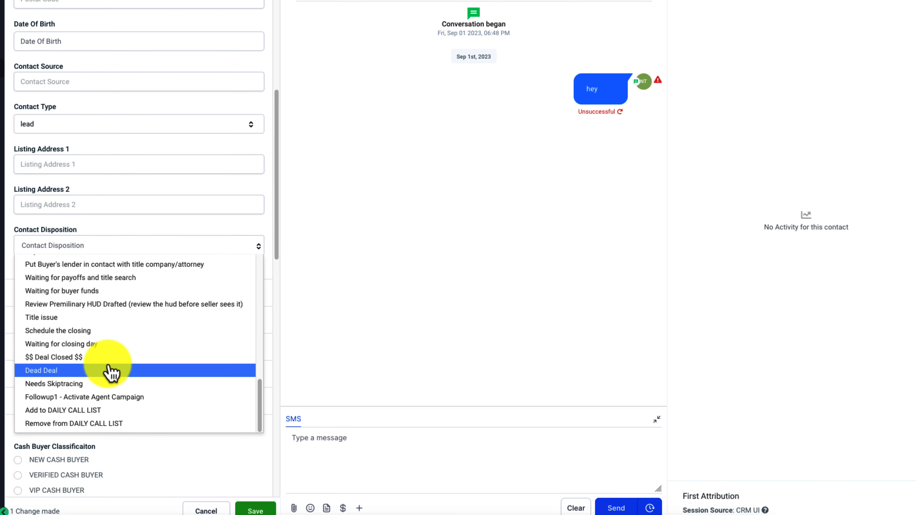
left_click(83, 410)
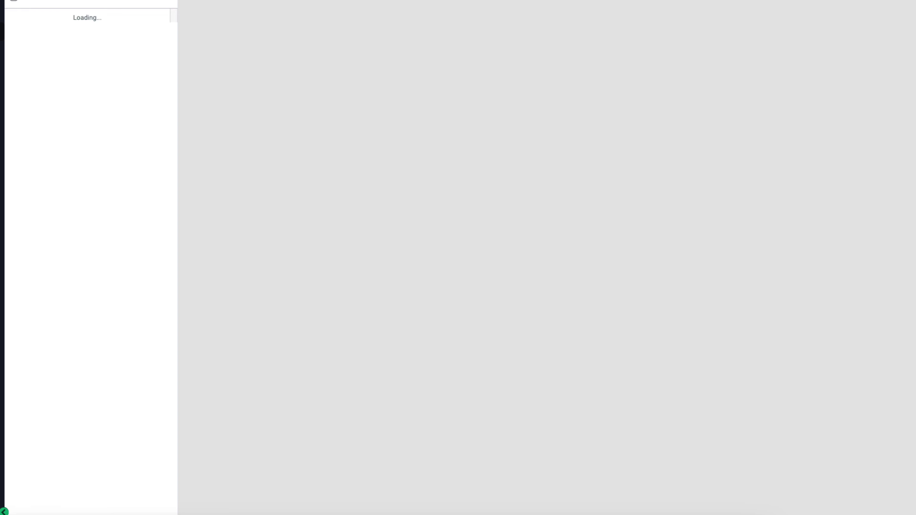
Reopen the contact from the contacts list and check its tags, its active and past workflows, and the disposition options
left_click(188, 33)
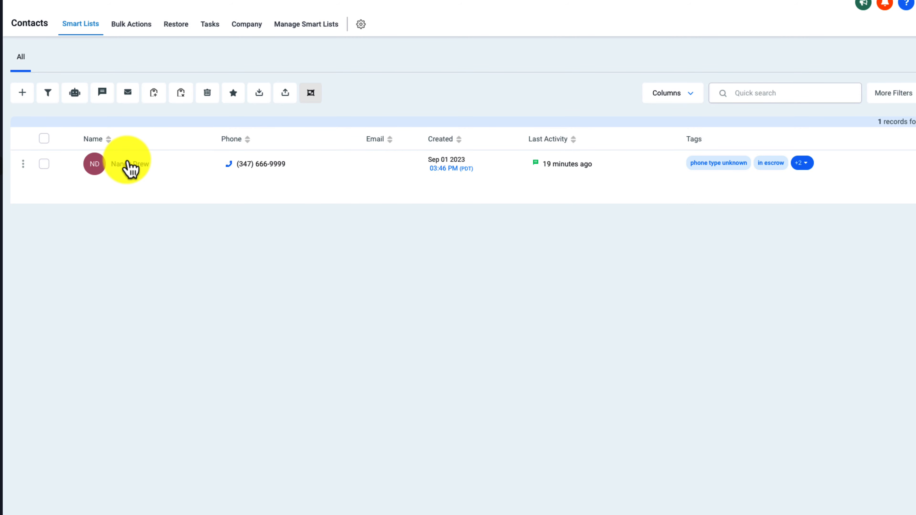
left_click(130, 167)
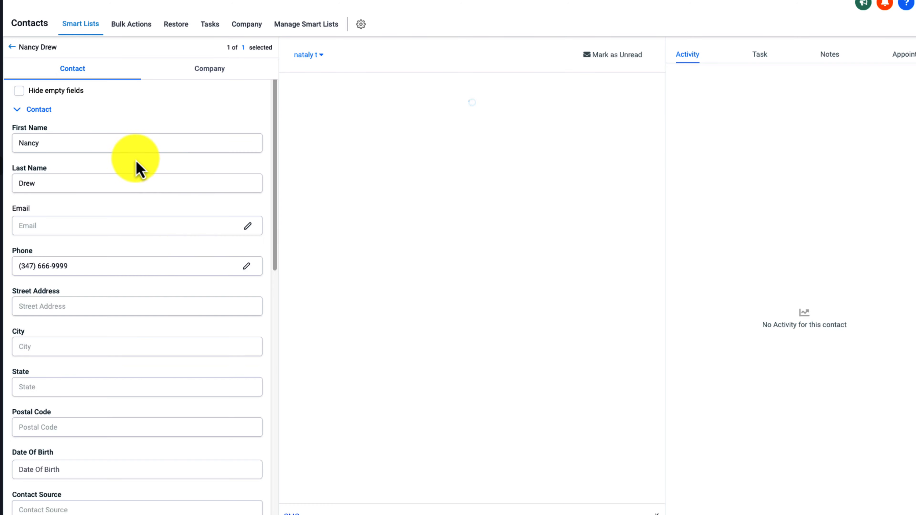
scroll(175, 258, "down", 10)
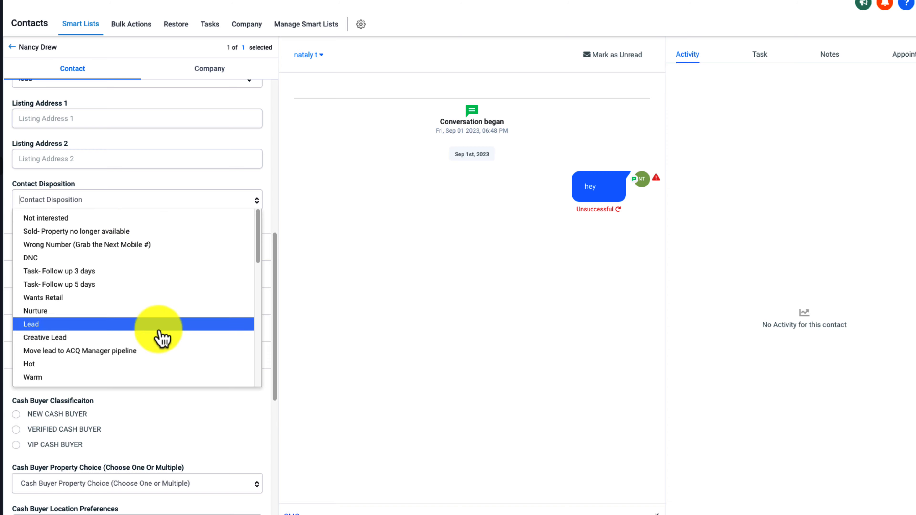
scroll(157, 334, "down", 5)
scroll(158, 336, "down", 12)
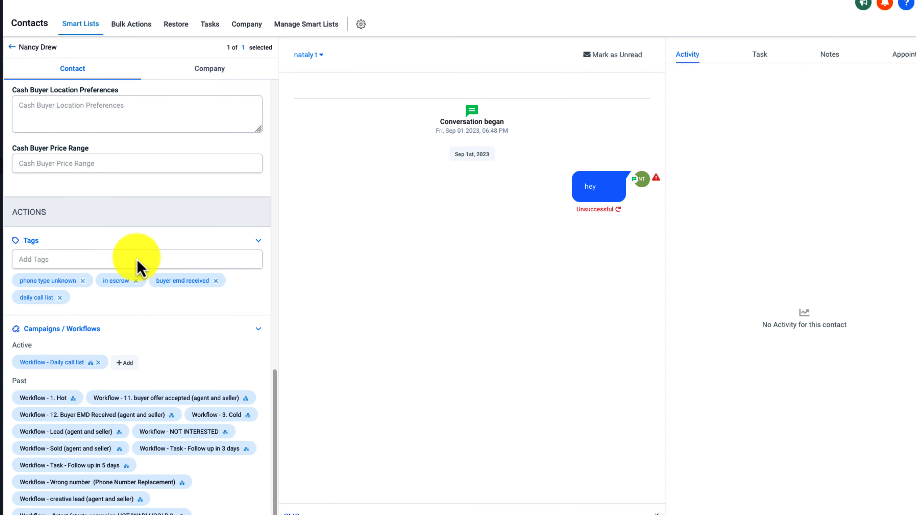
scroll(144, 275, "up", 10)
scroll(144, 303, "up", 15)
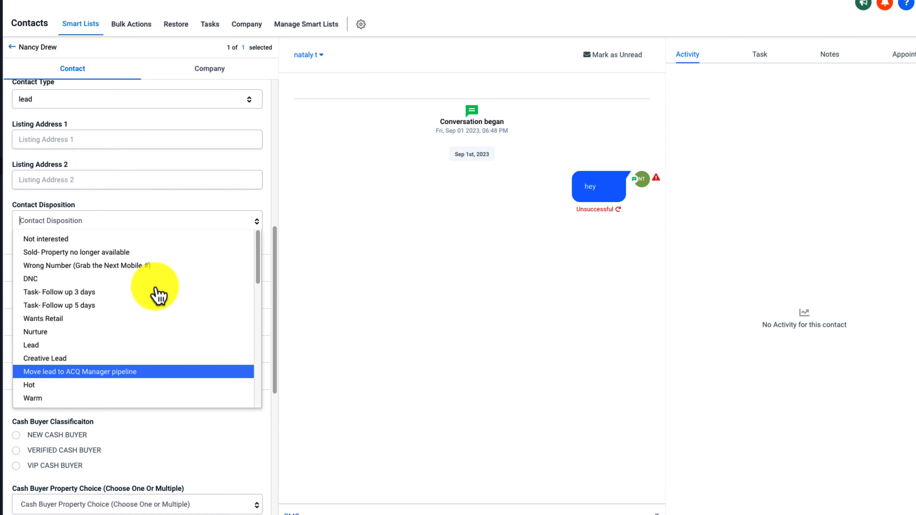
left_click(351, 271)
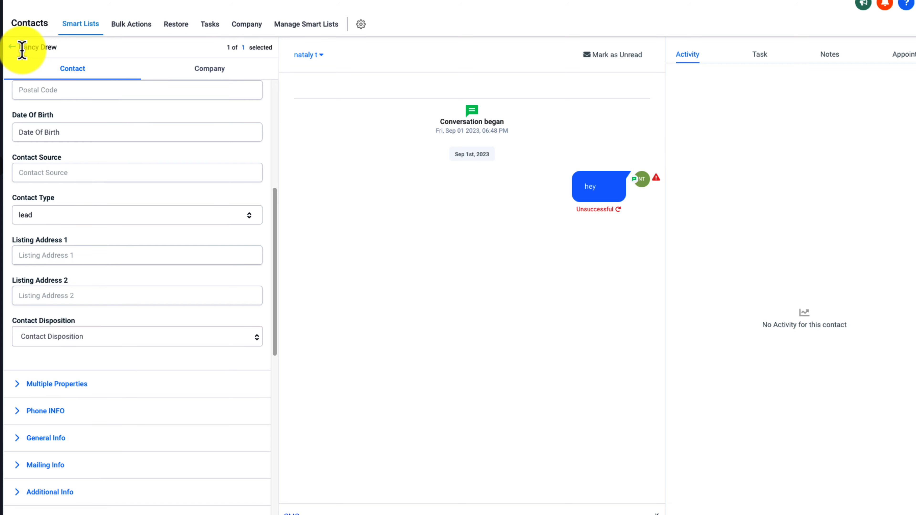
Open the SELLER REPLIED workflow from the Automatic Replies folder in the automation workflows
left_click(1, 256)
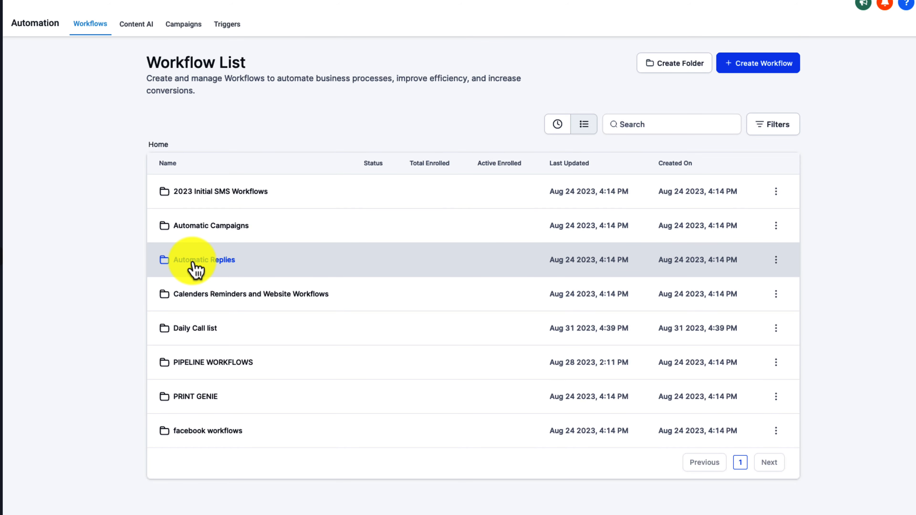
left_click(193, 261)
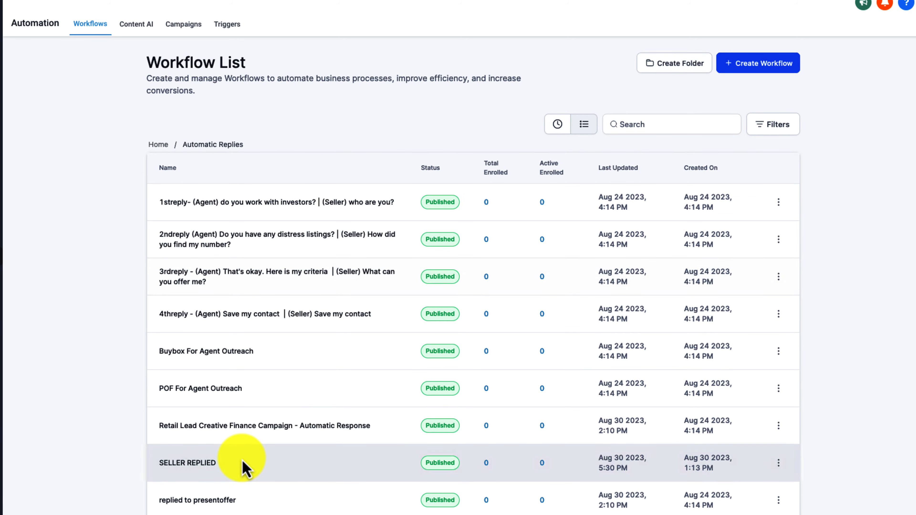
left_click(176, 469)
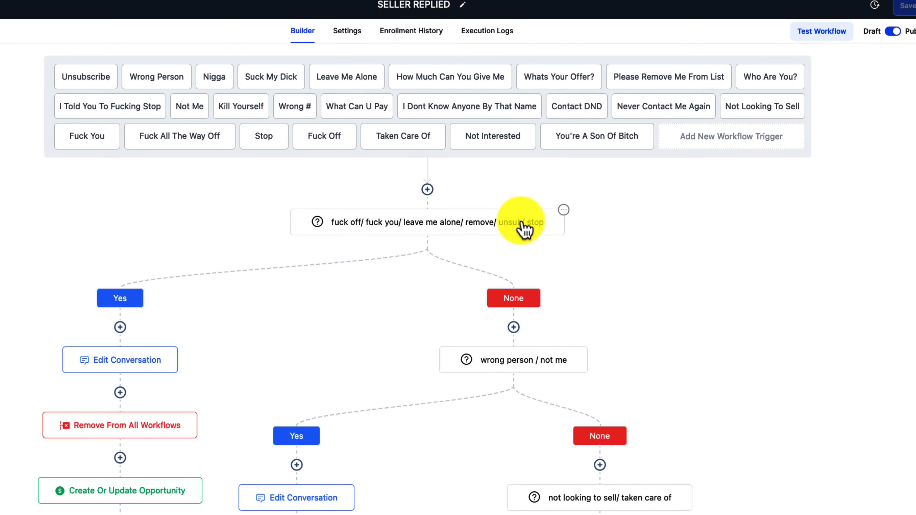
Inspect the Edit Conversation and Create Or Update Opportunity actions in the Yes branch for leave-me-alone, remove and stop replies
scroll(485, 239, "down", 1)
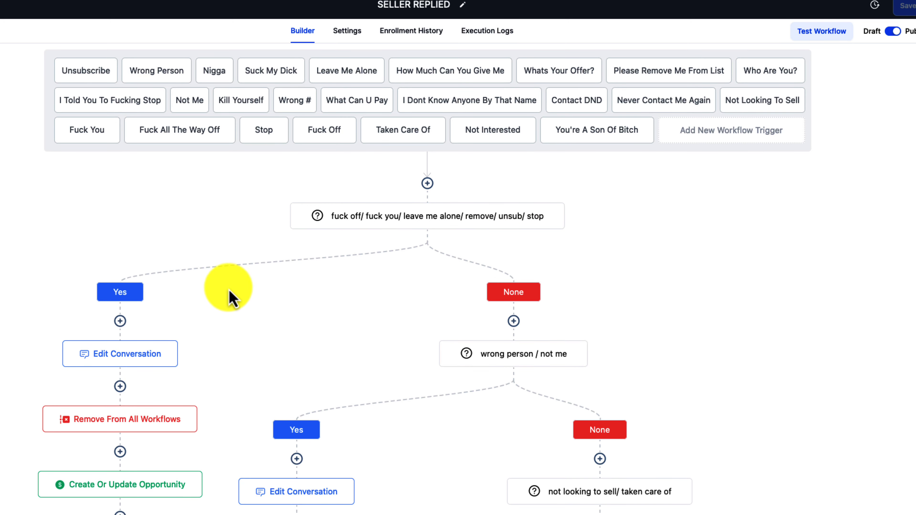
scroll(180, 306, "down", 3)
left_click(148, 317)
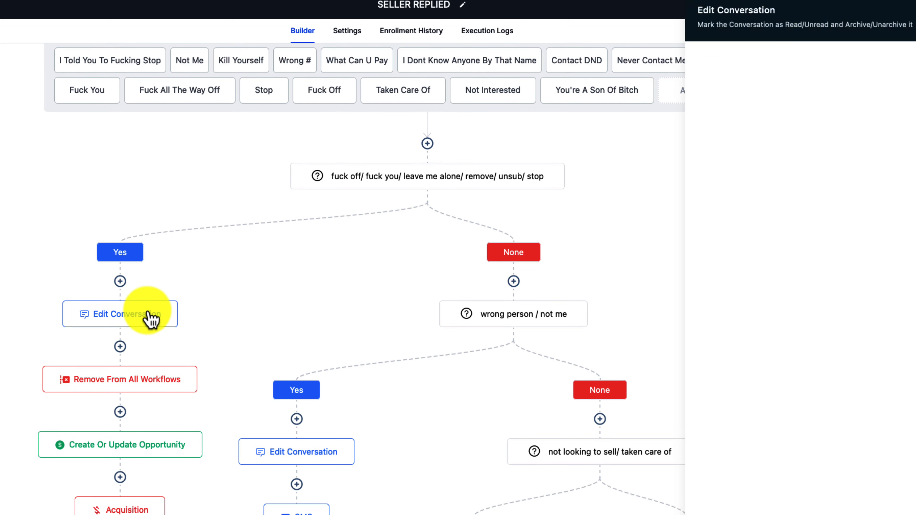
scroll(149, 317, "down", 2)
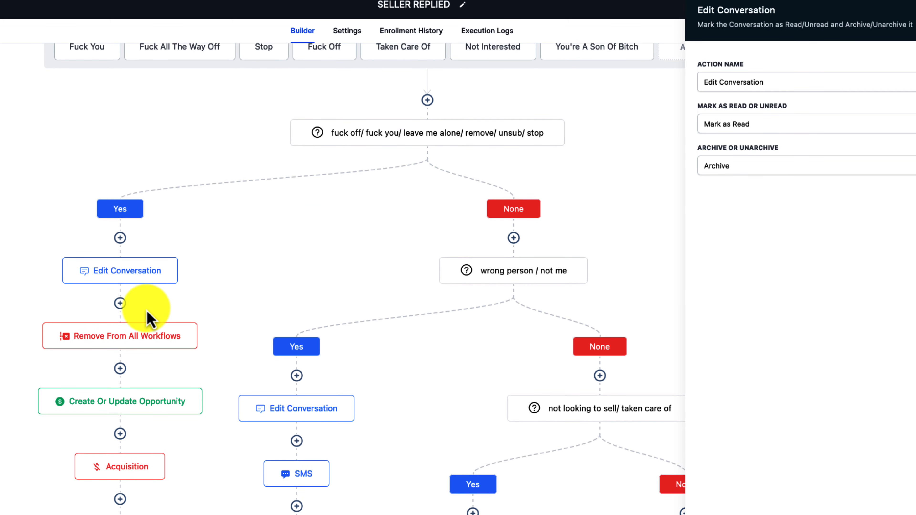
scroll(148, 314, "down", 5)
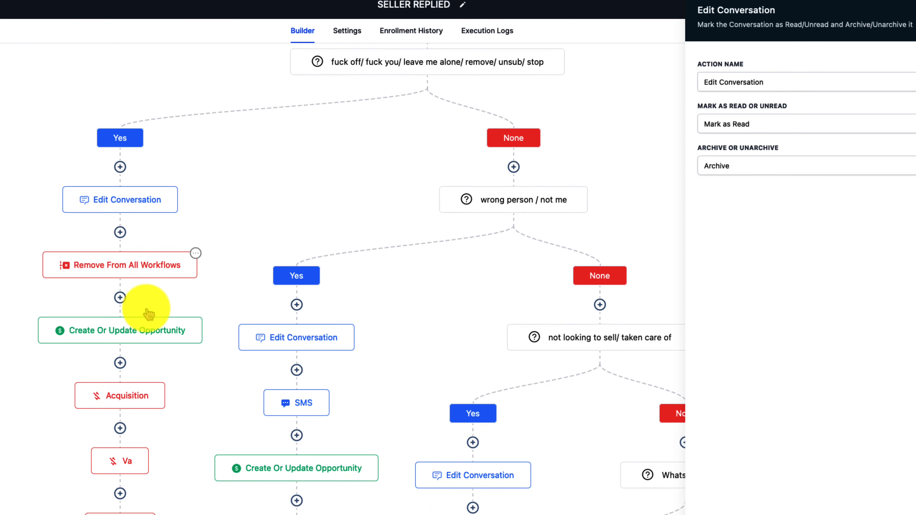
left_click(152, 307)
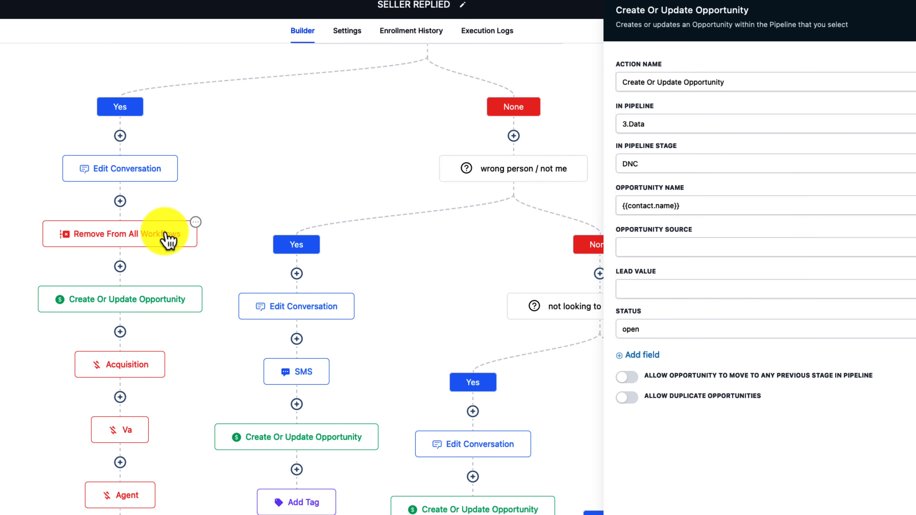
Inspect the Add Tag action in the Yes branch for wrong person / not me replies
left_click(910, 12)
scroll(494, 195, "up", 2)
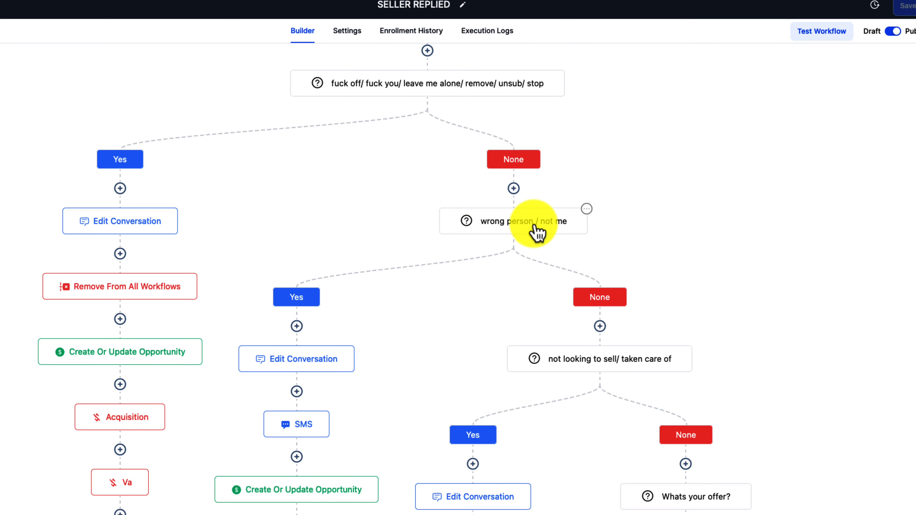
scroll(333, 281, "down", 3)
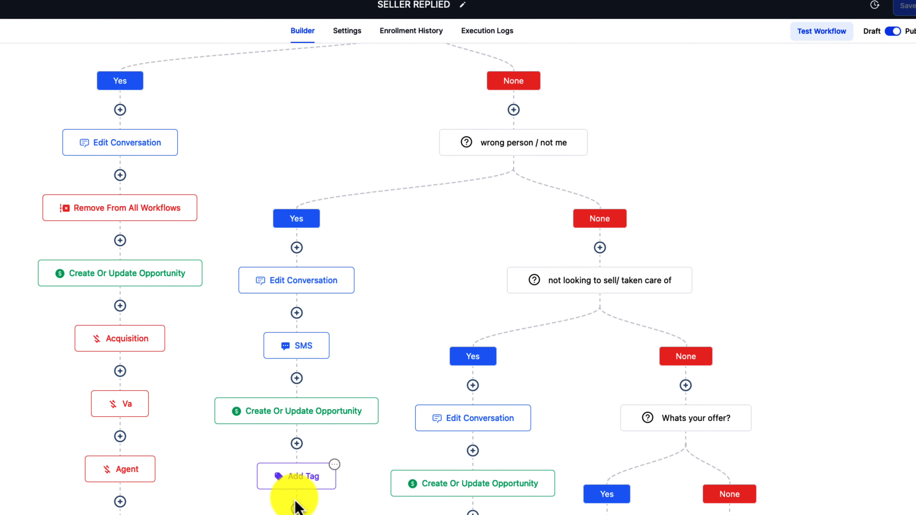
left_click(293, 480)
left_click(910, 12)
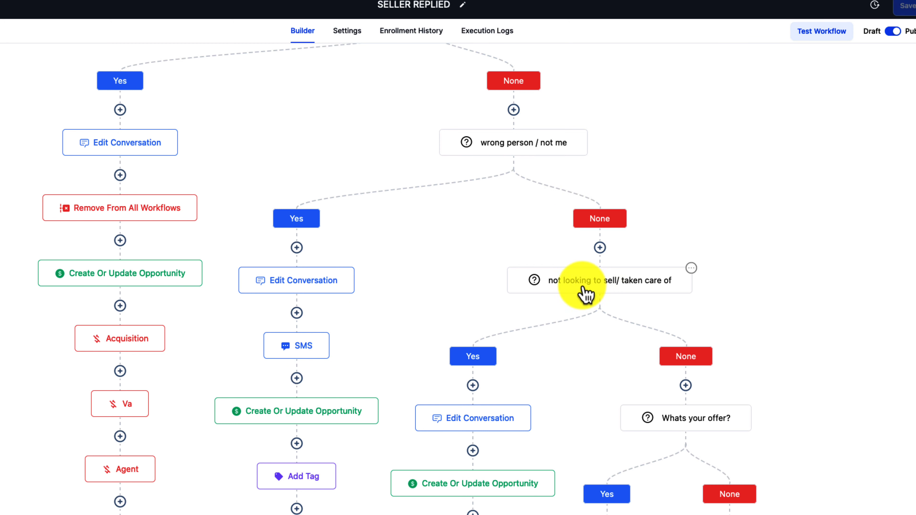
Inspect the Create Or Update Opportunity and Add Tag actions in the Yes branch for not looking to sell / taken care of replies
scroll(562, 300, "down", 3)
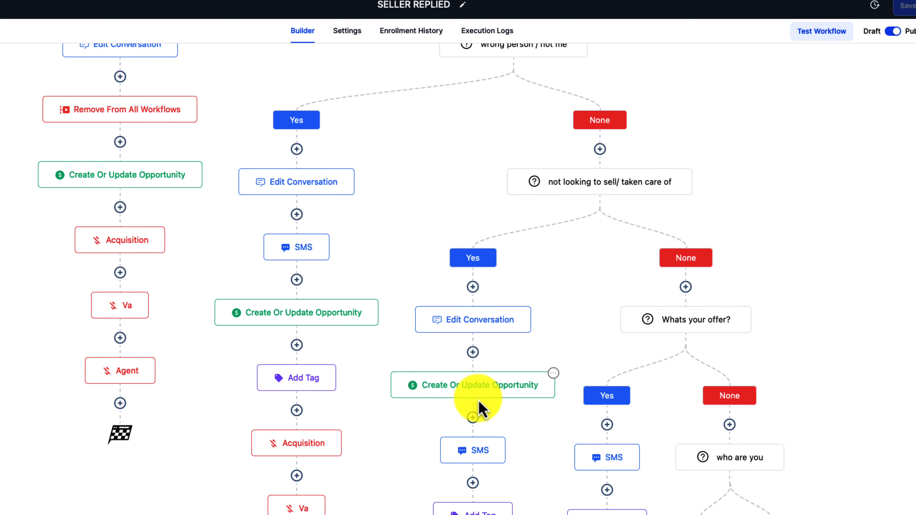
left_click(471, 391)
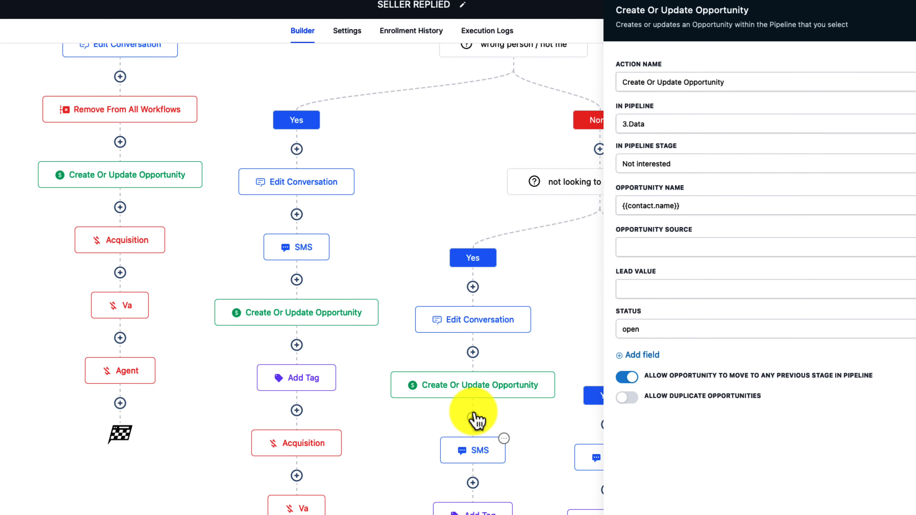
left_click(472, 510)
left_click(912, 10)
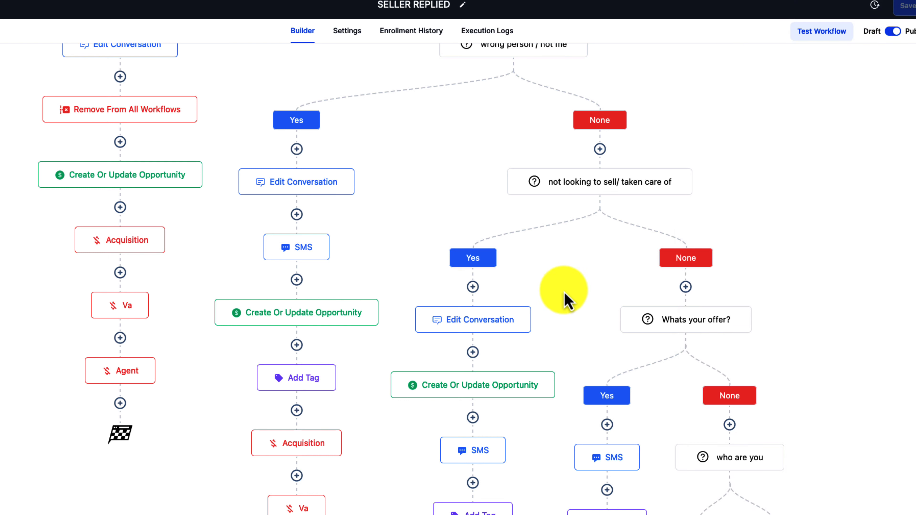
Read the SMS message sent in the Yes branch of the "Whats your offer?" condition
scroll(687, 329, "down", 1)
scroll(687, 332, "down", 2)
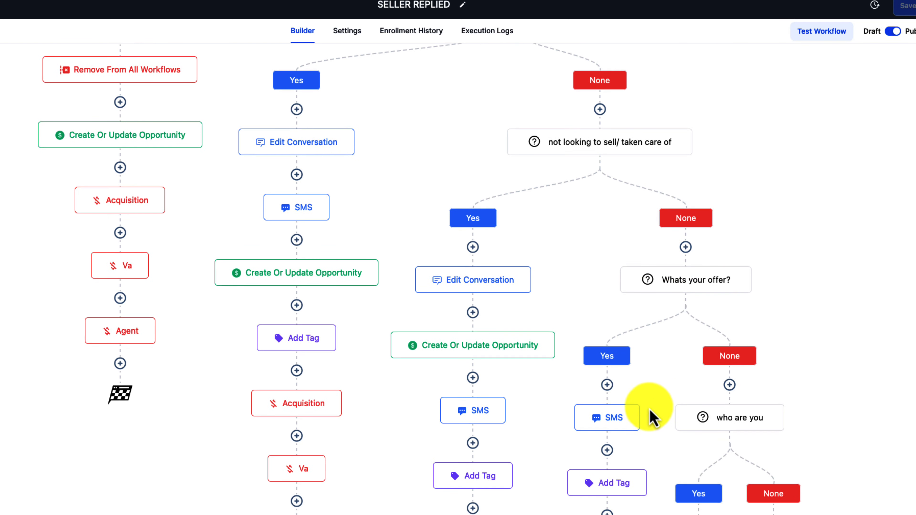
left_click(621, 420)
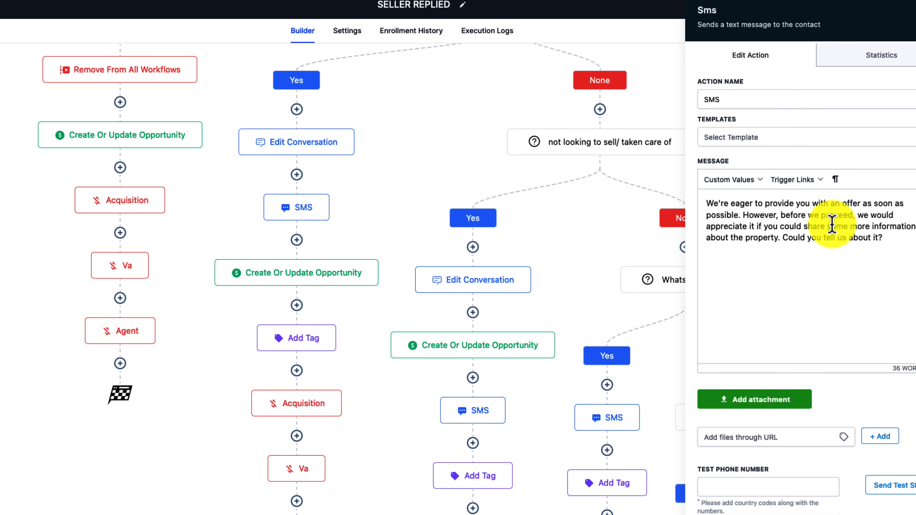
left_click_drag(884, 237, 685, 204)
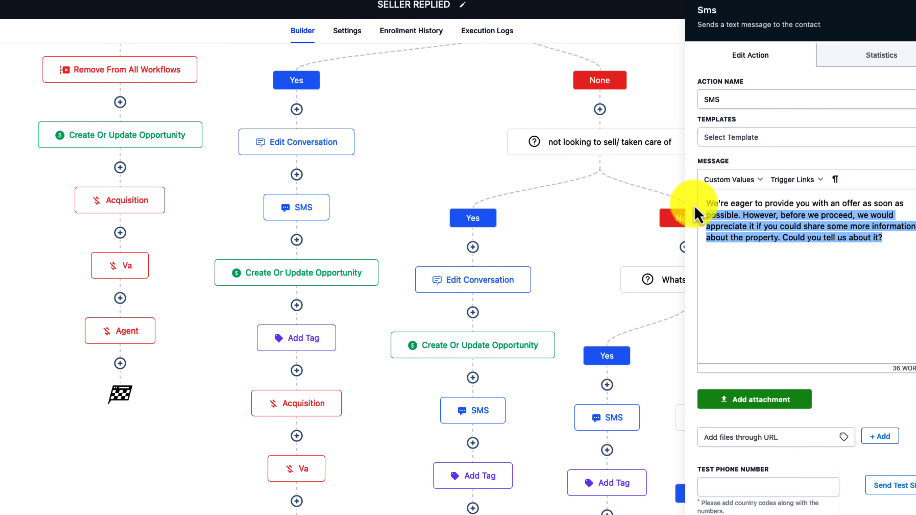
left_click(910, 10)
Review the SELLER REPLIED workflow's reply triggers and its chain of condition branches down to the "who are you" condition
scroll(517, 202, "up", 10)
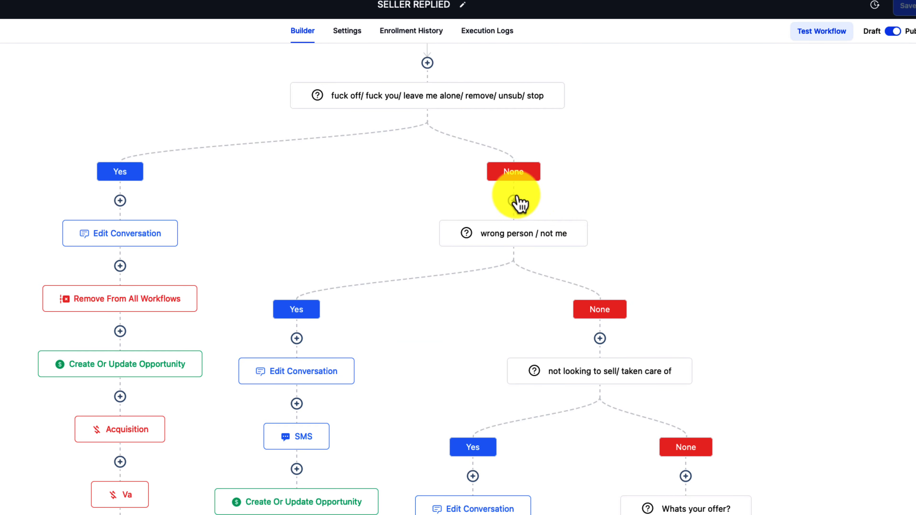
scroll(415, 153, "down", 2)
scroll(528, 184, "down", 5)
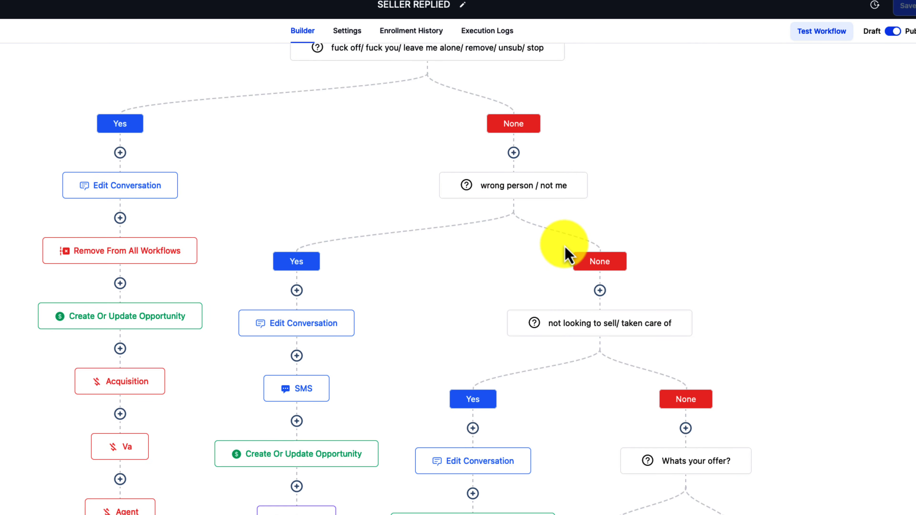
scroll(628, 195, "down", 7)
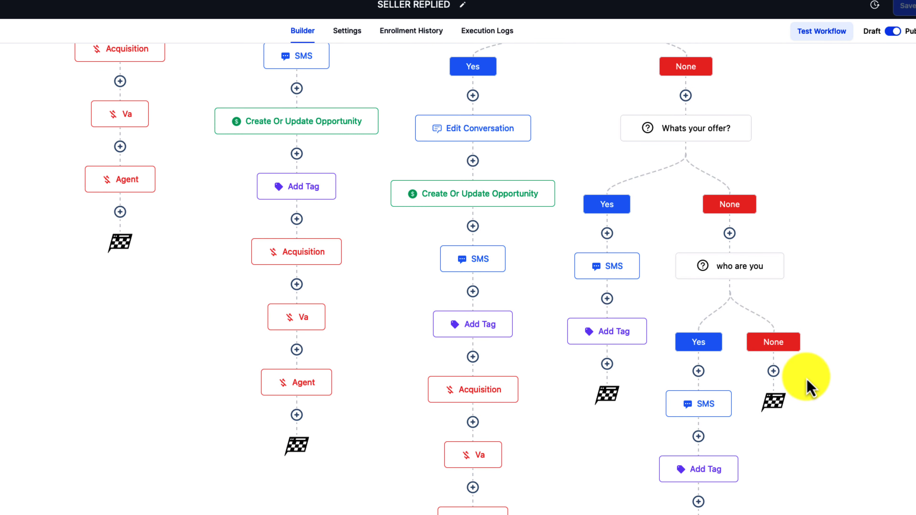
scroll(705, 297, "up", 13)
scroll(439, 187, "up", 1)
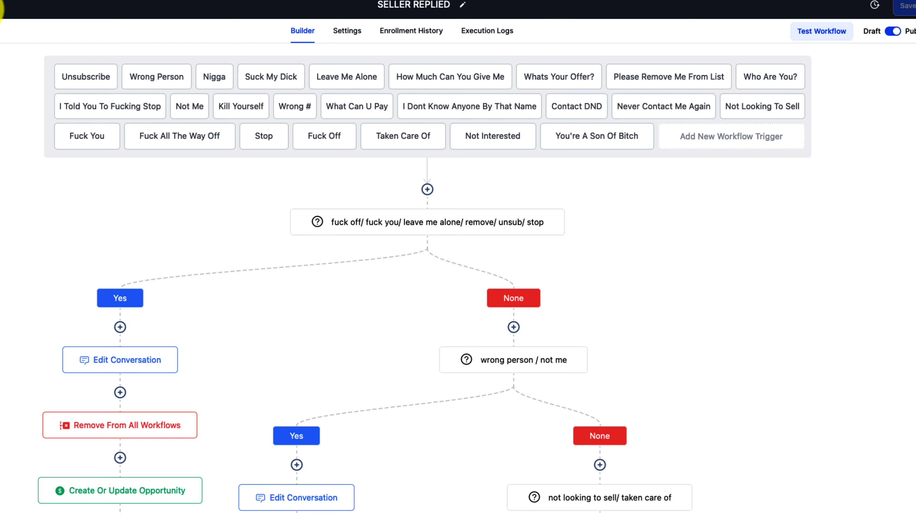
scroll(732, 403, "down", 1)
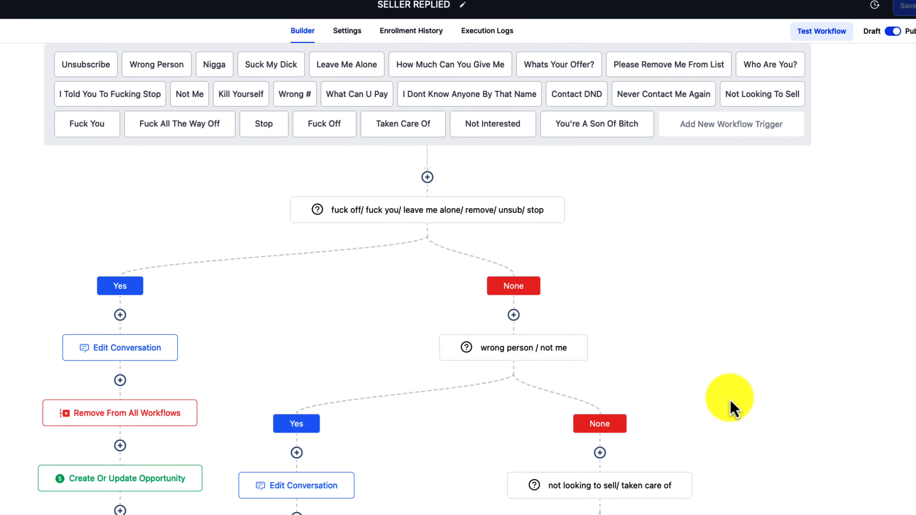
scroll(732, 402, "up", 1)
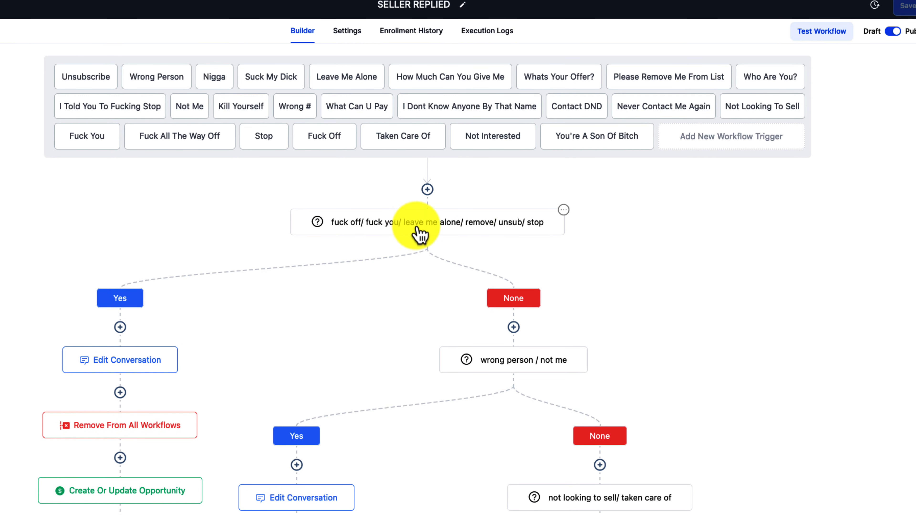
scroll(623, 306, "down", 8)
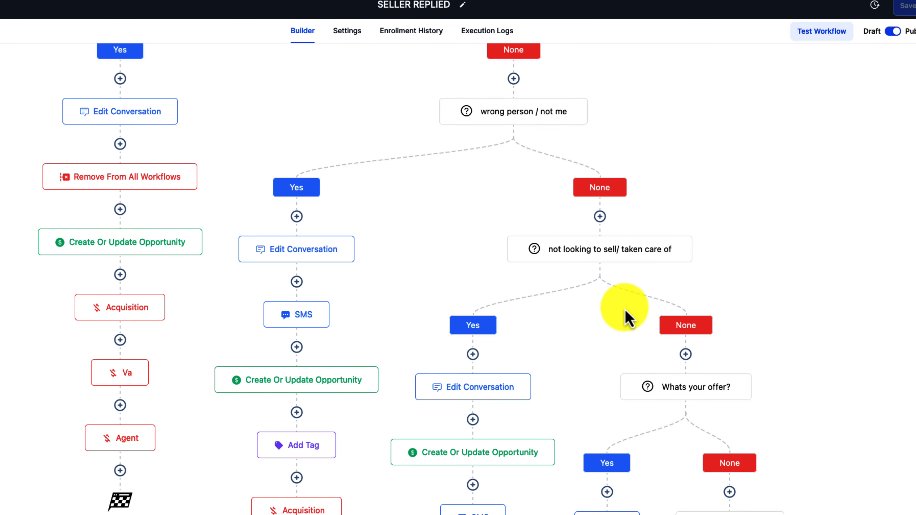
scroll(613, 303, "up", 6)
scroll(623, 362, "down", 10)
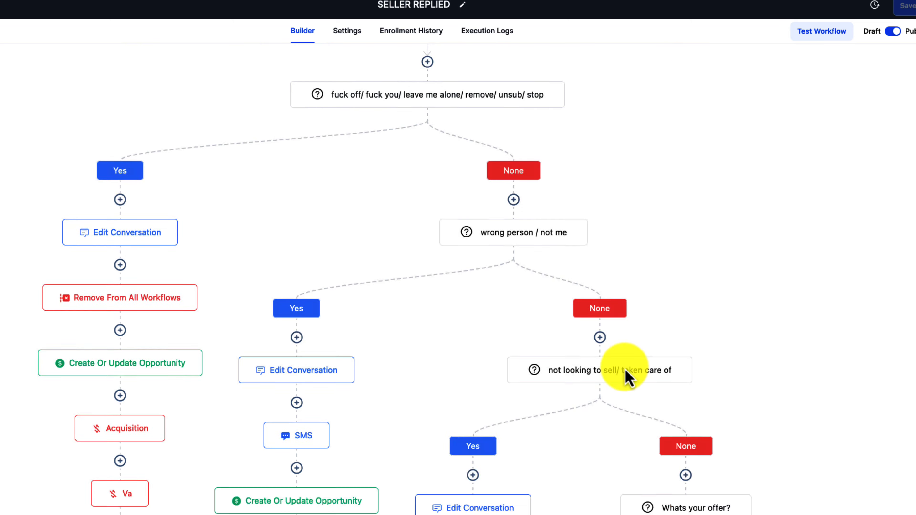